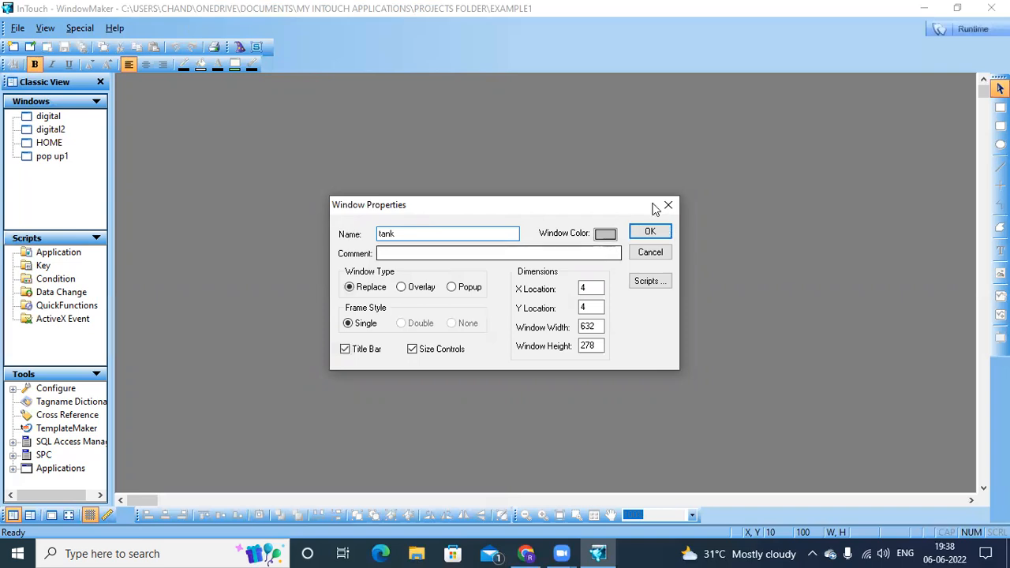
Create the new window named tank and enlarge it to fill most of the drawing workspace.
click(651, 232)
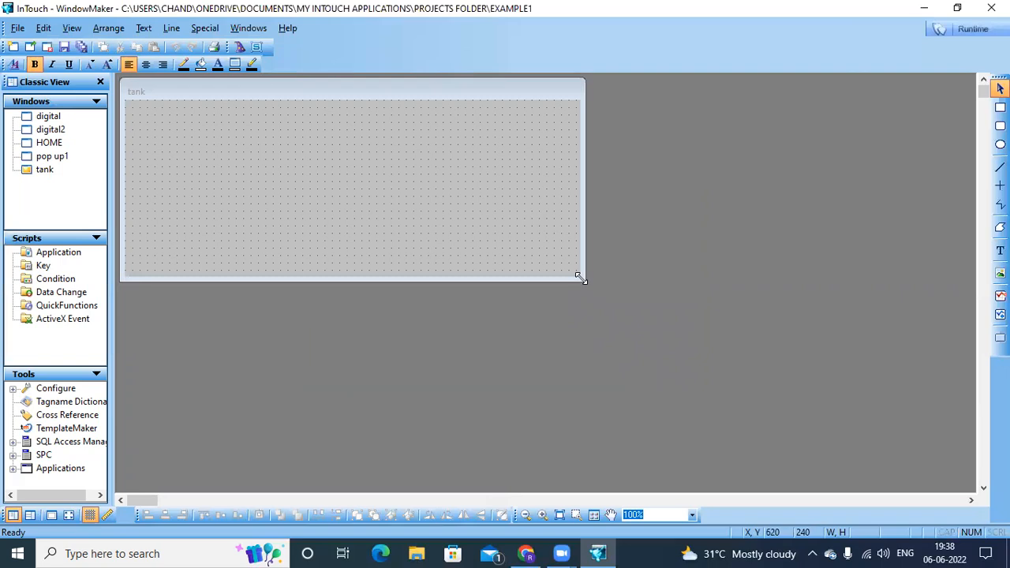
drag(580, 277, 915, 470)
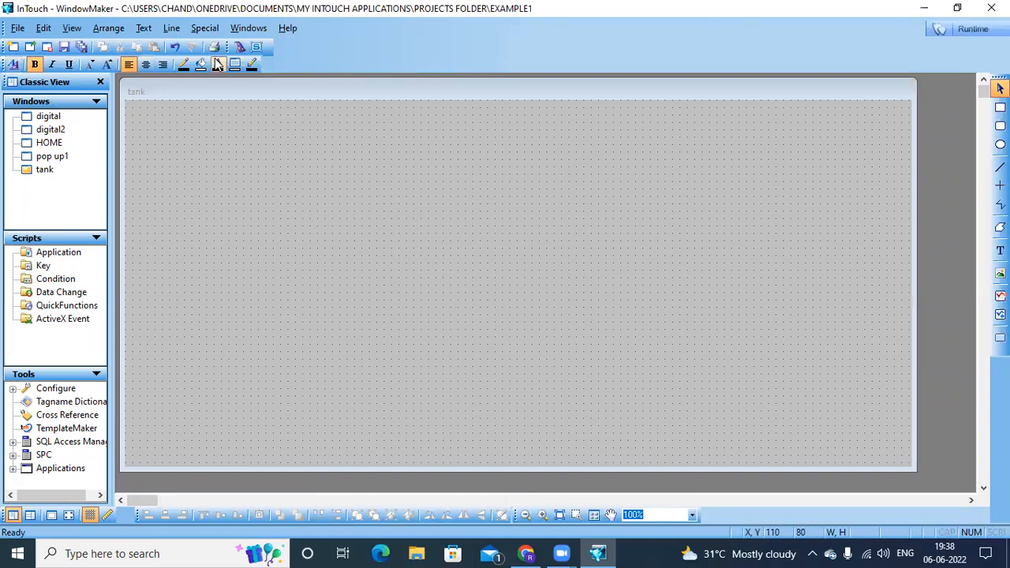
Insert a Vertical Slider wizard near the upper-left of the tank window and enlarge it to about 110 by 190.
click(240, 48)
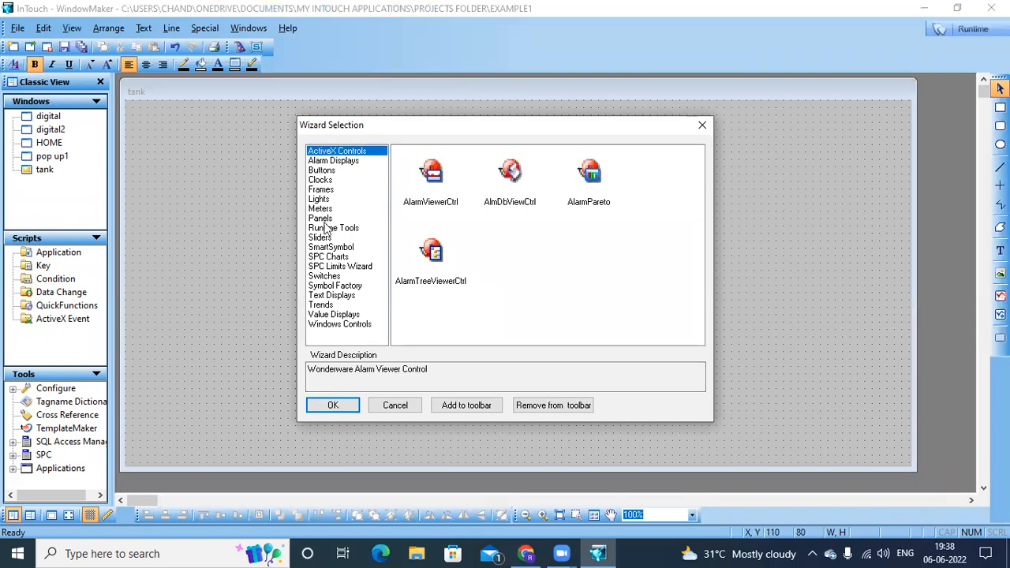
click(320, 237)
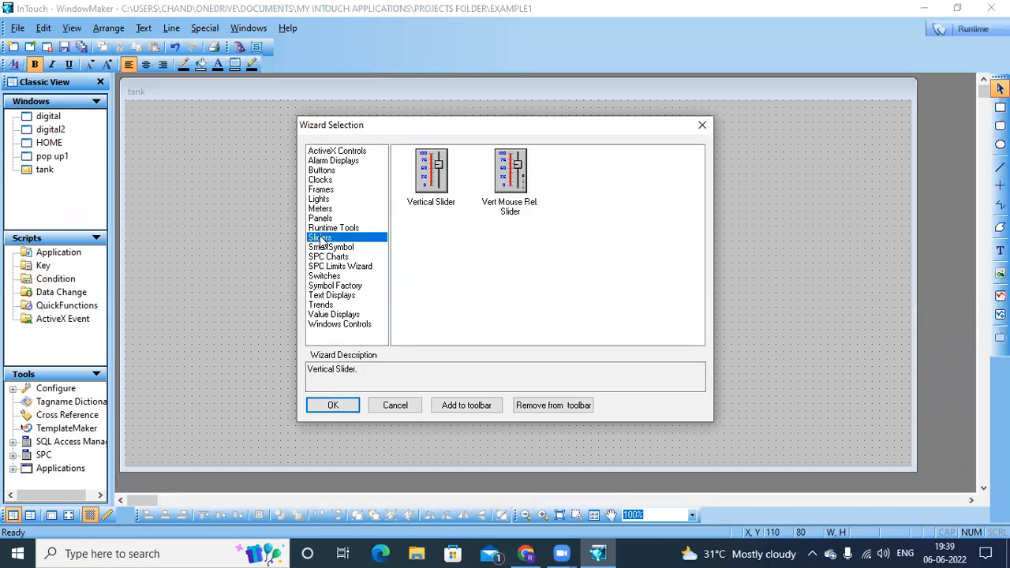
double_click(438, 175)
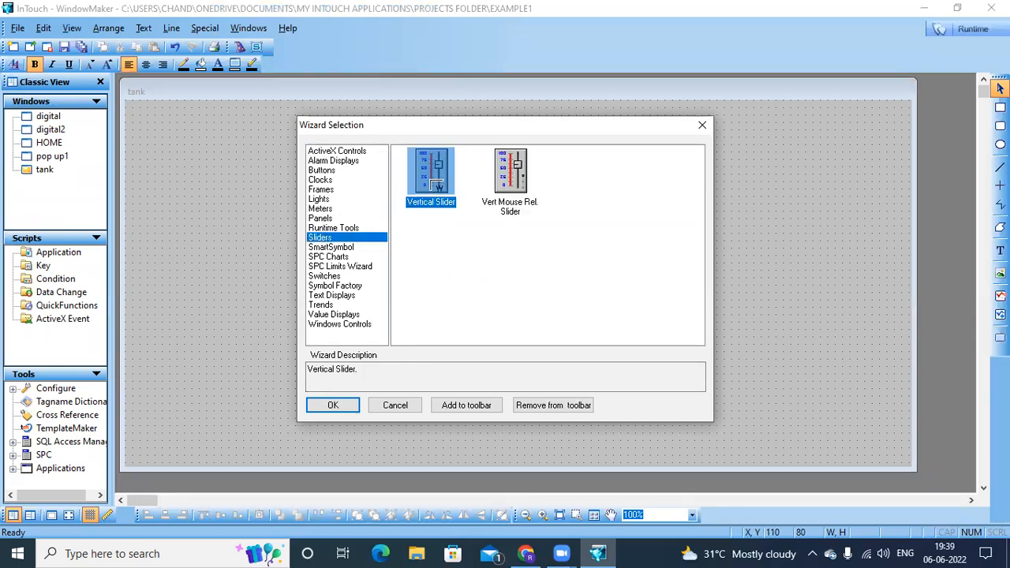
click(186, 157)
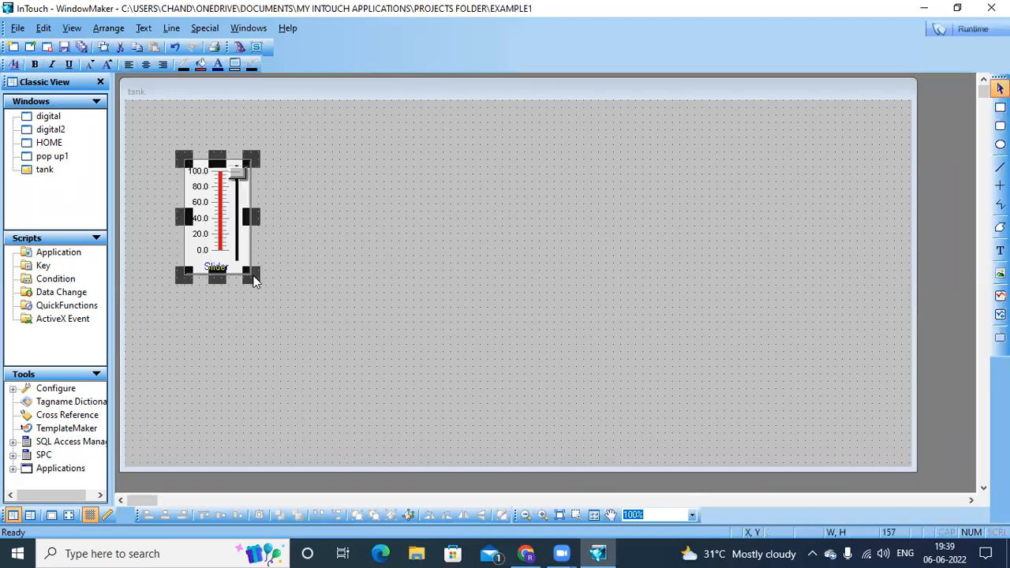
drag(254, 278, 267, 336)
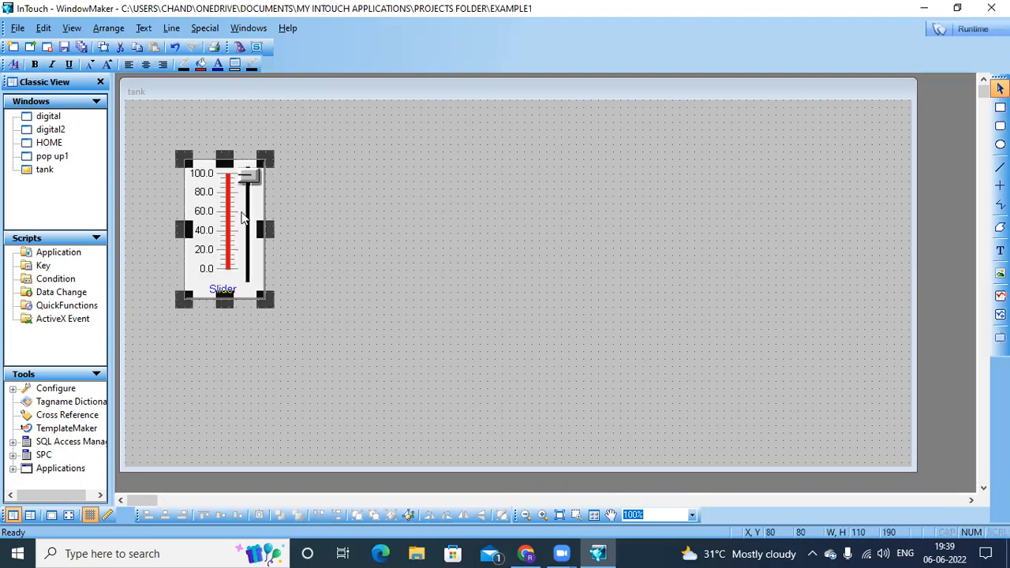
Assign the tagname level to the slider and define it as a Memory Integer tag.
double_click(242, 219)
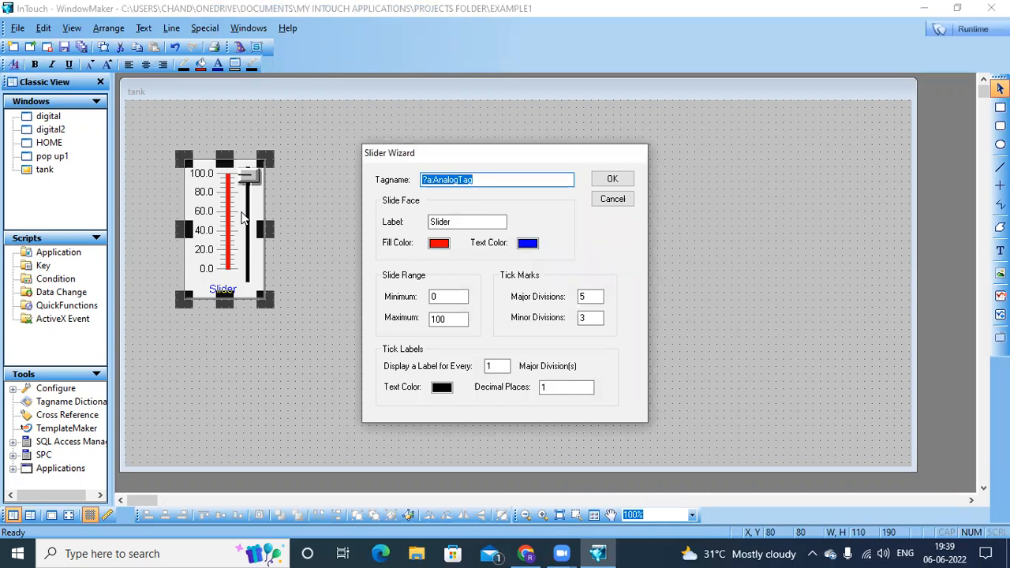
key(BackSpace)
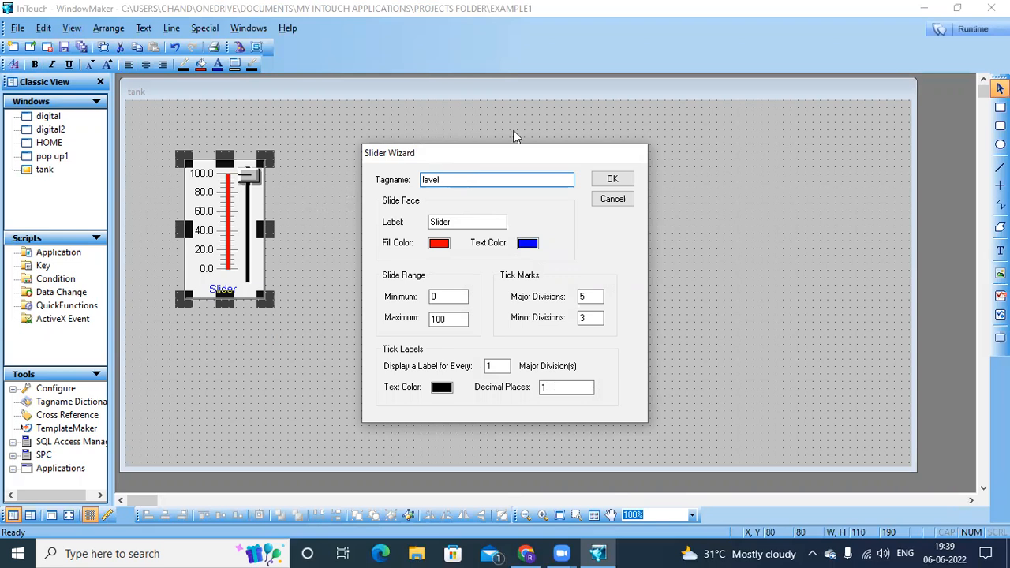
click(622, 181)
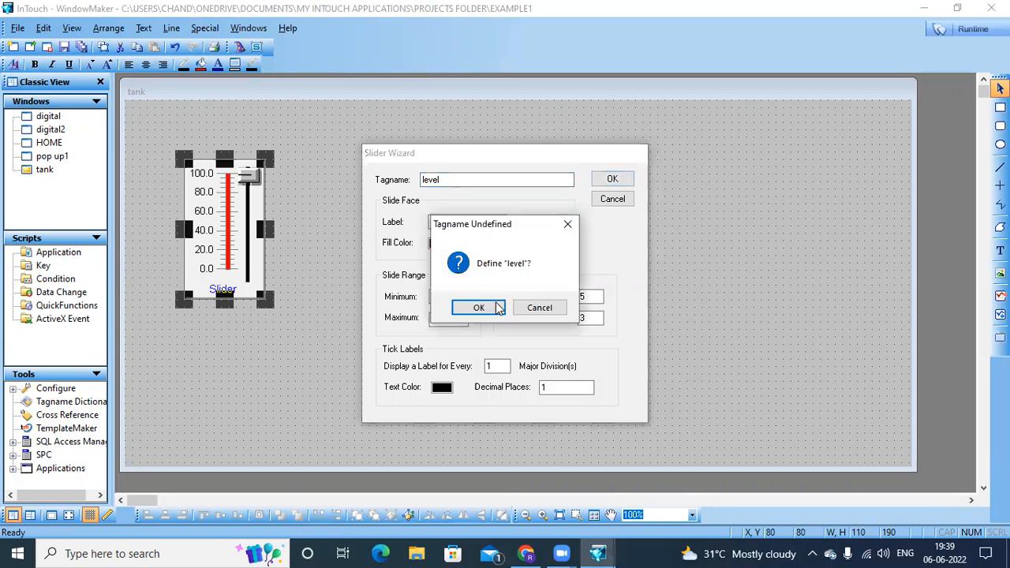
click(479, 308)
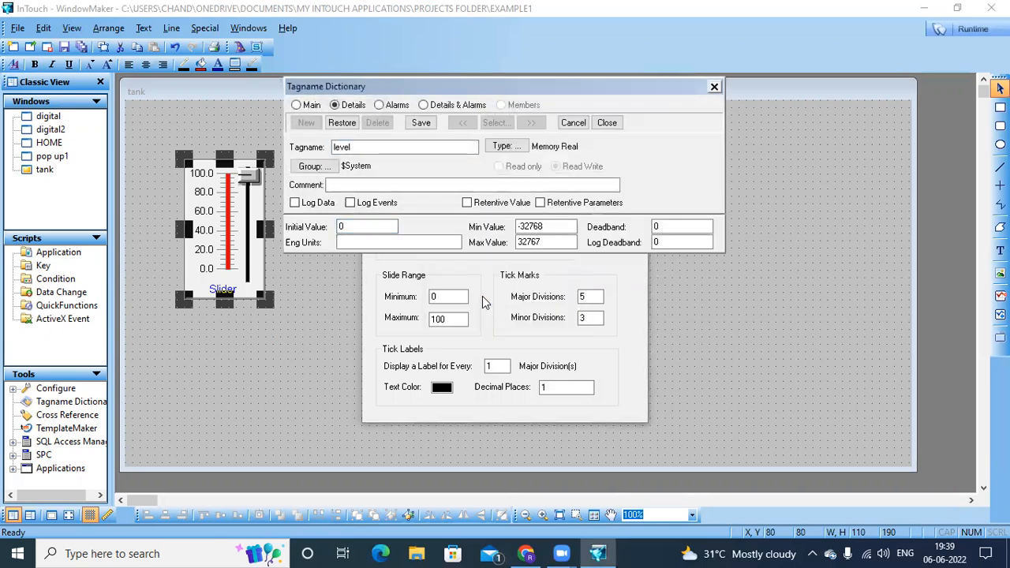
click(506, 146)
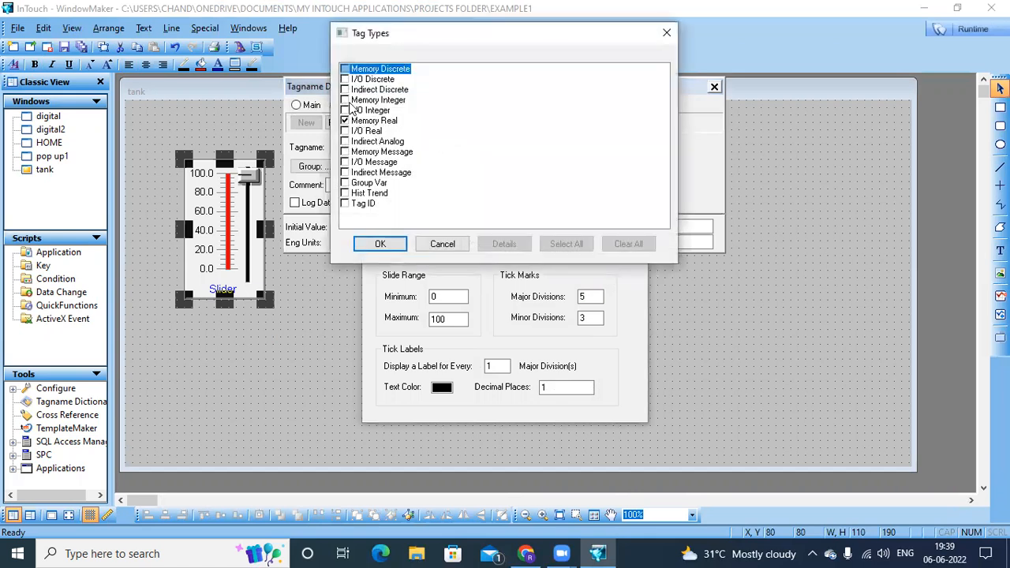
click(345, 100)
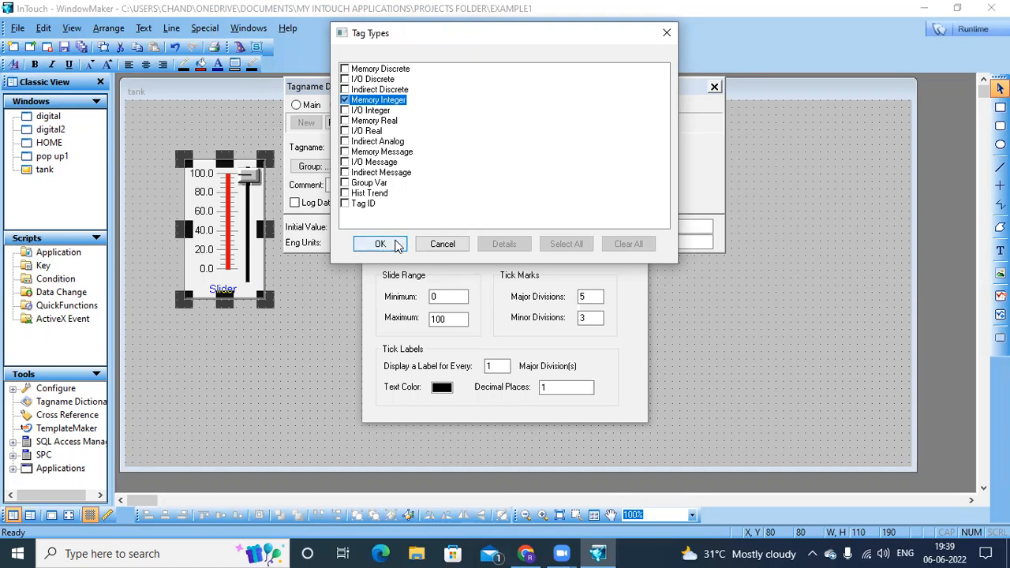
click(396, 242)
click(427, 124)
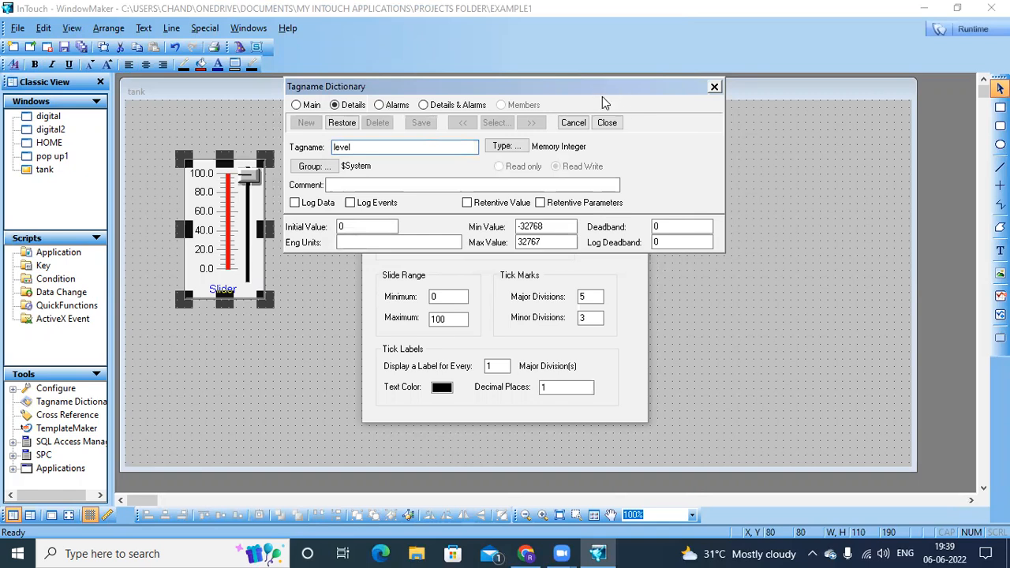
click(610, 122)
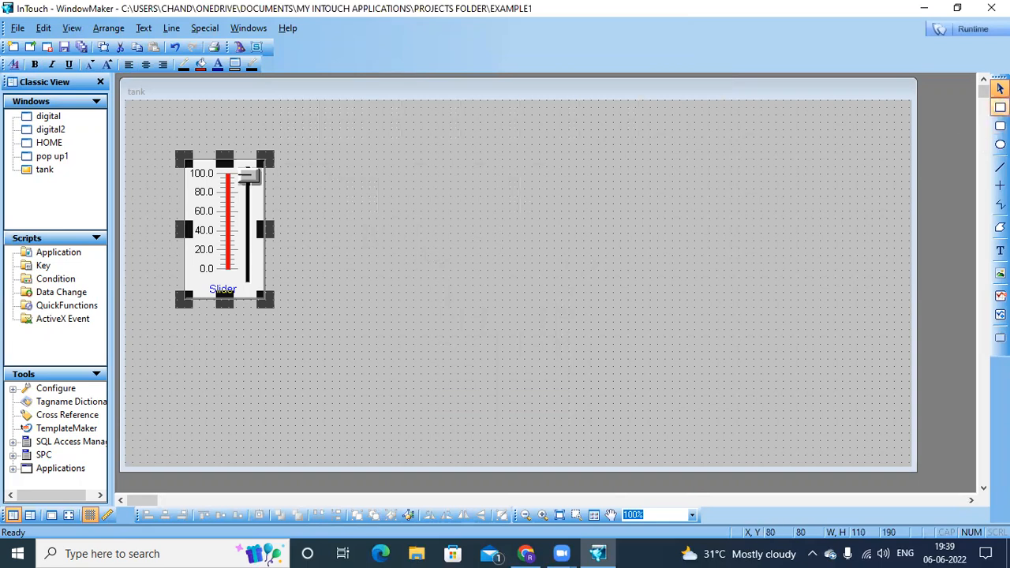
Place a Symbol Factory object to the right of the slider in the tank window.
click(240, 47)
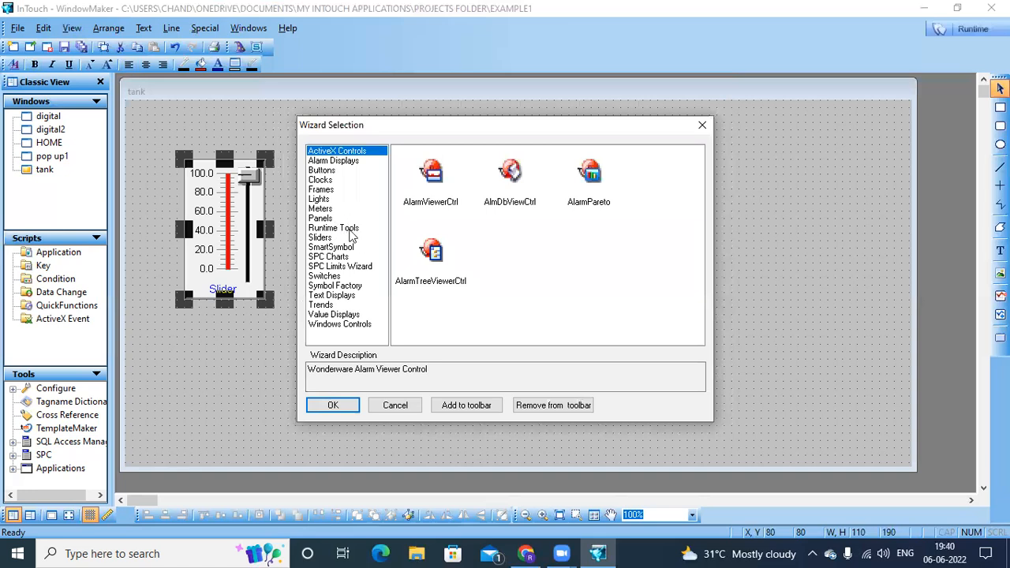
click(338, 286)
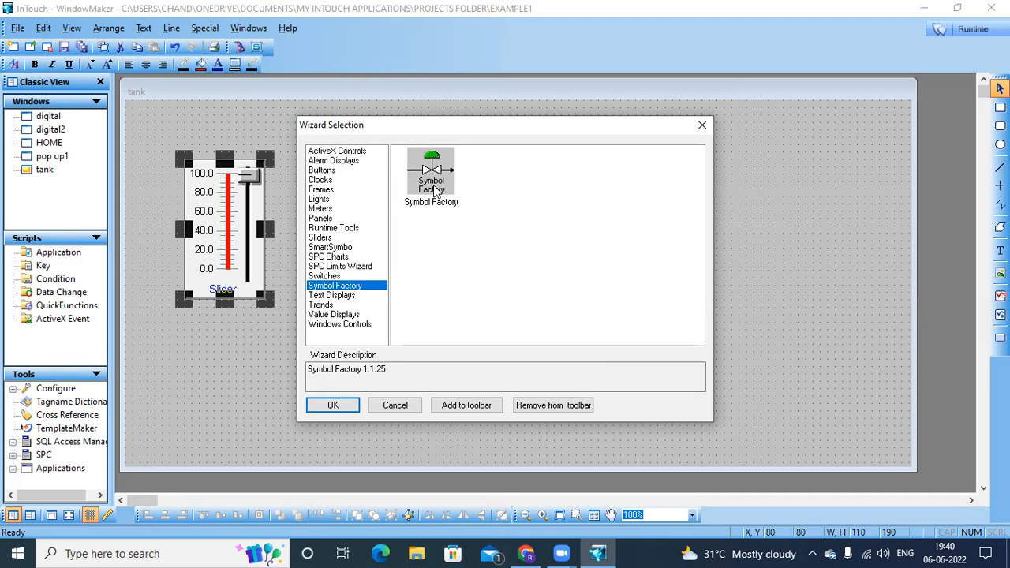
click(437, 192)
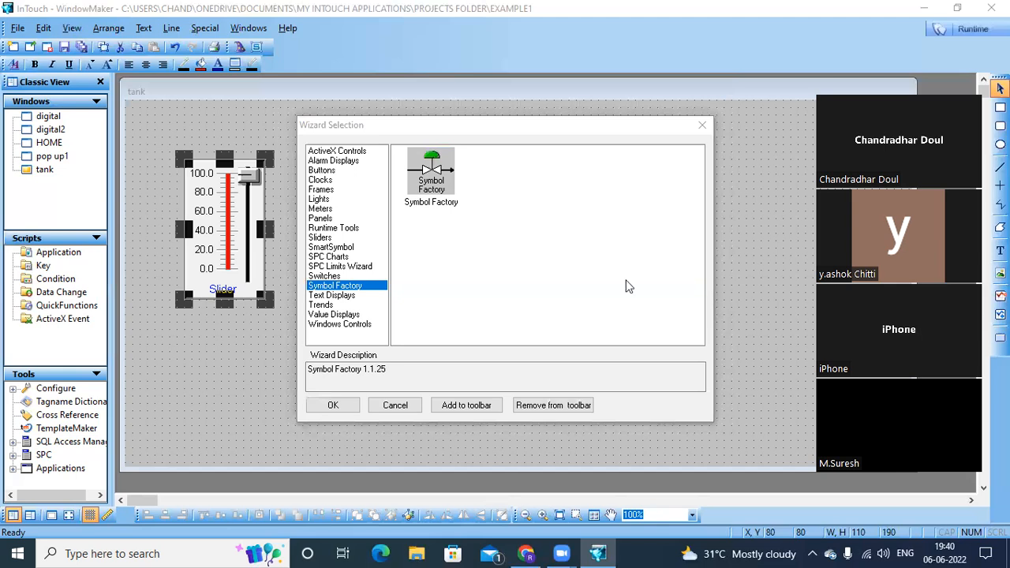
click(444, 189)
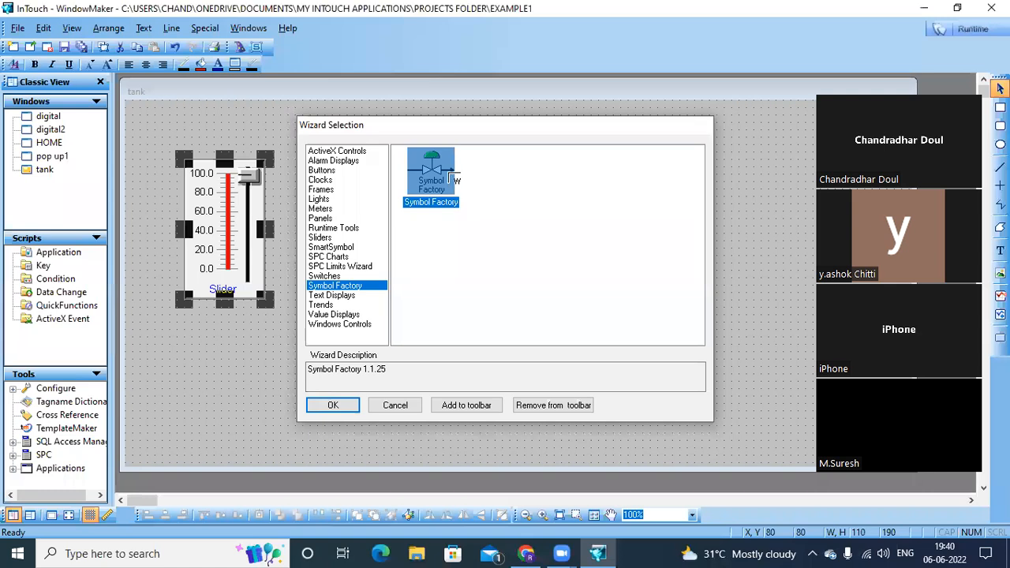
double_click(450, 178)
click(361, 139)
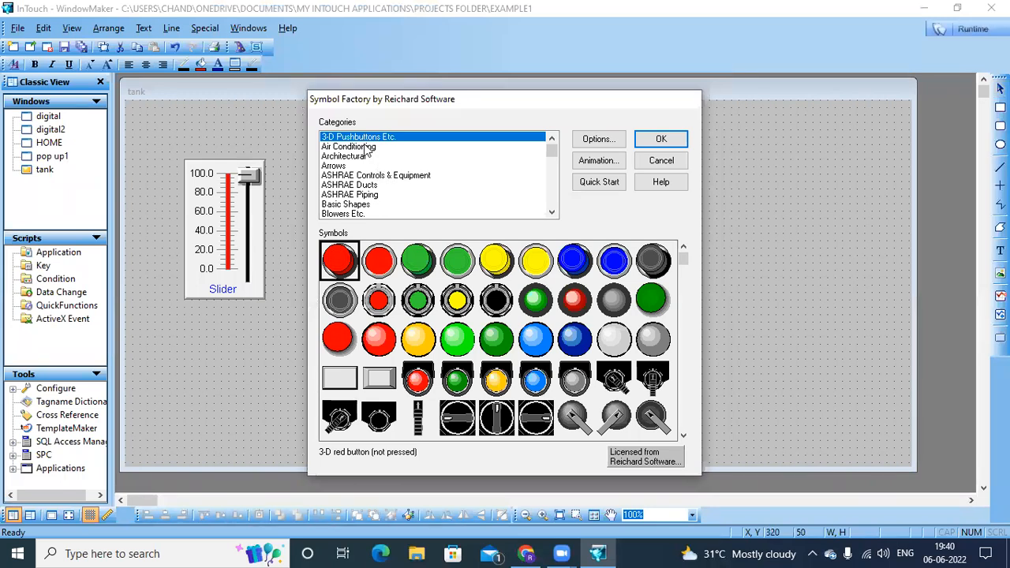
Choose Tank 1 from the Tanks category for the Symbol Factory object and enlarge it to about 111 by 111.
key(Down)
key(Down)
key(Down)
key(Down)
key(Down)
key(Down)
key(Down)
key(Down)
key(Down)
key(Down)
key(Down)
key(Down)
key(Down)
key(Down)
key(Down)
key(Down)
key(Down)
key(Down)
key(Down)
key(Down)
key(Down)
key(Down)
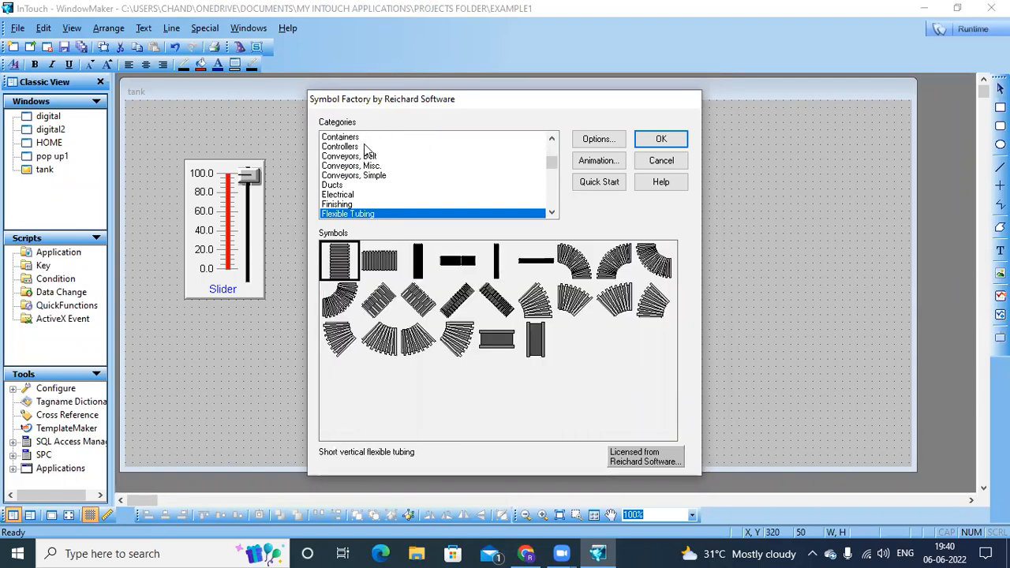
key(Down)
key(Down)
key(Down)
key(Down)
key(Down)
key(Down)
key(Down)
key(Down)
key(Down)
key(Down)
key(Down)
key(Down)
key(Down)
key(Down)
key(Down)
key(Down)
key(Down)
key(Down)
key(Down)
key(Down)
key(Down)
key(Down)
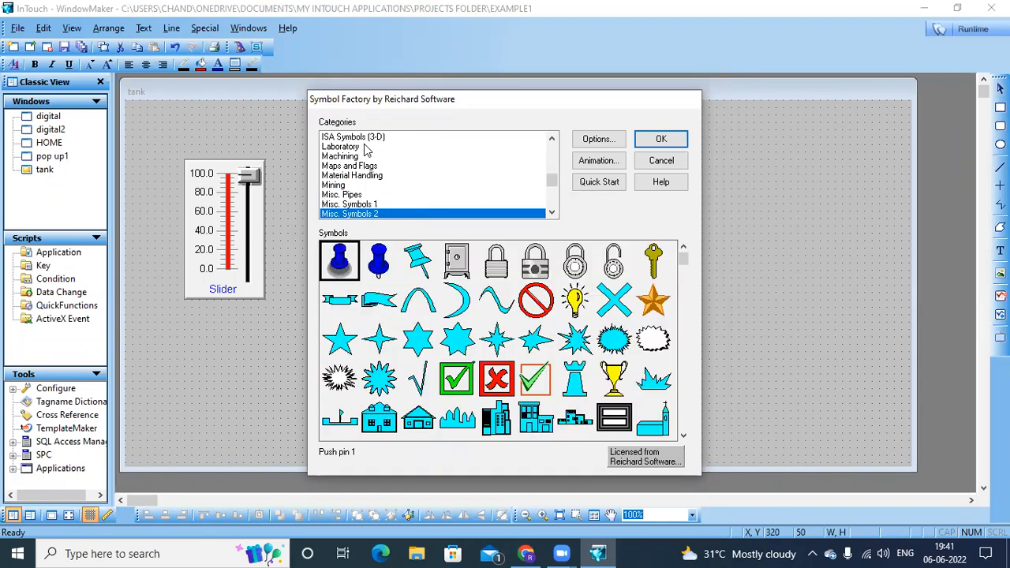
key(Down)
key(Down)
key(Down)
key(Down)
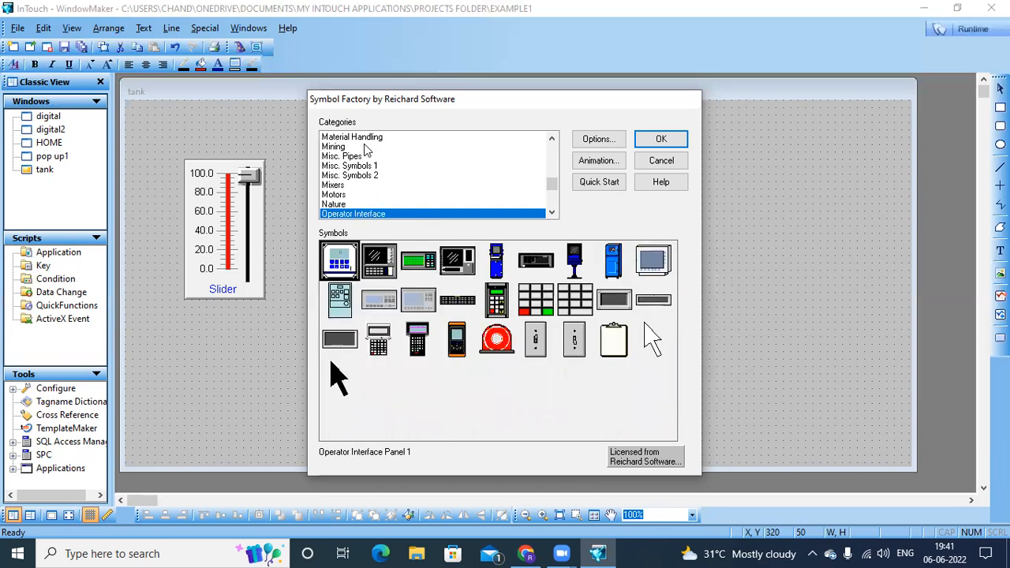
key(Up)
key(Up)
key(Down)
key(Down)
key(Down)
key(Down)
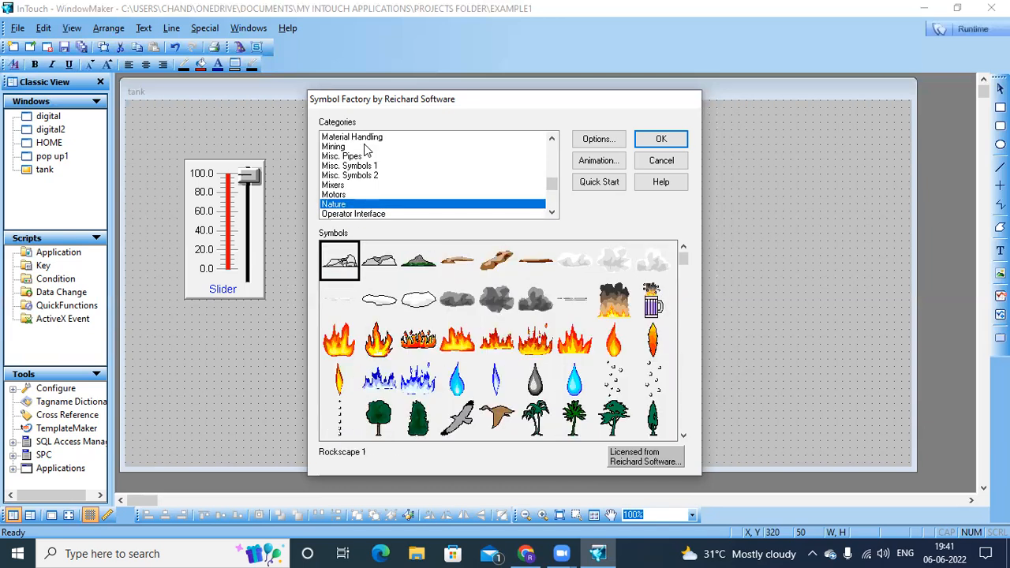
key(Down)
key(Down)
key(Down)
key(Down)
key(Down)
key(Down)
key(Down)
key(Down)
key(Down)
key(Down)
key(Down)
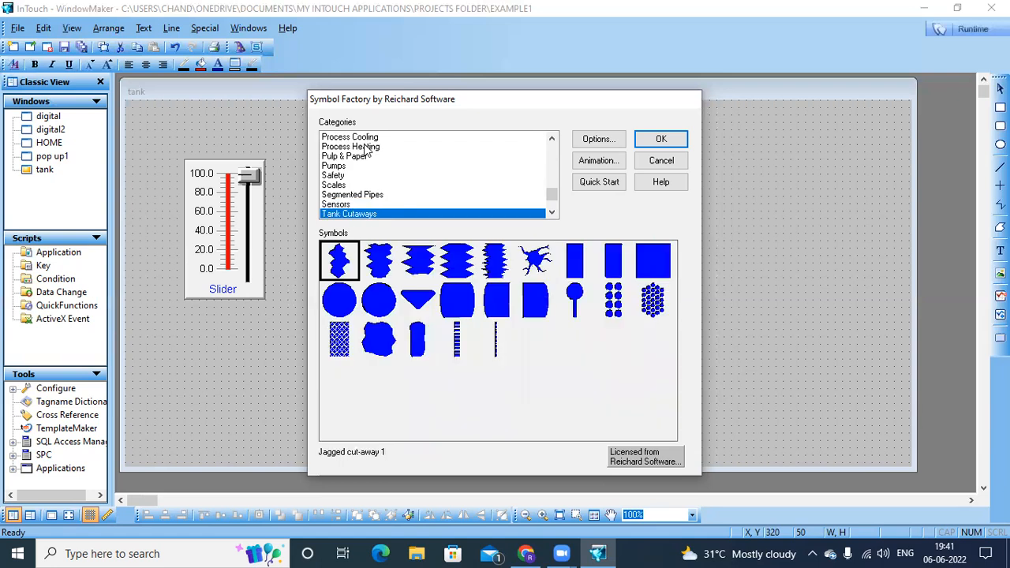
key(Down)
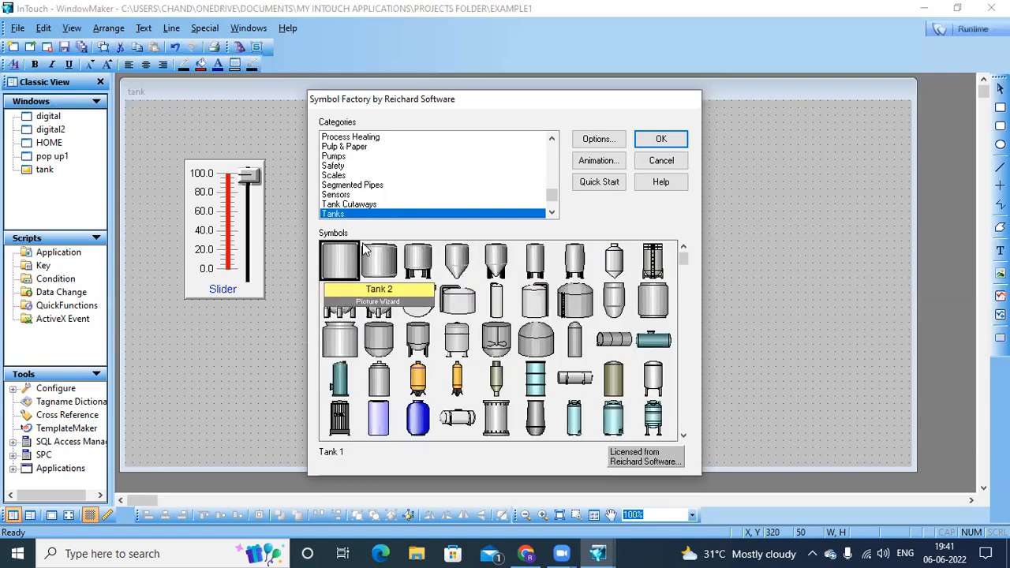
click(661, 140)
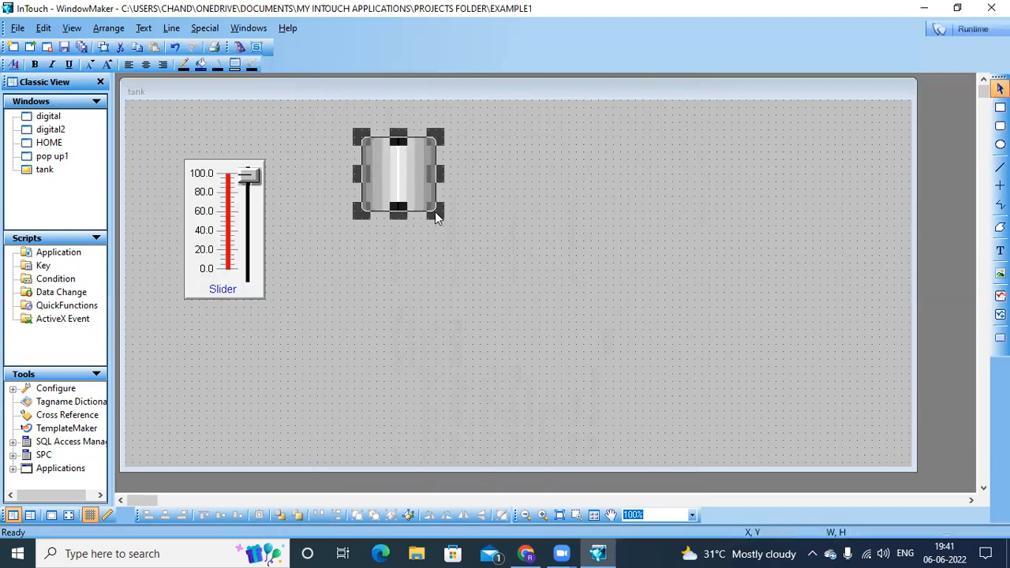
drag(436, 214, 443, 316)
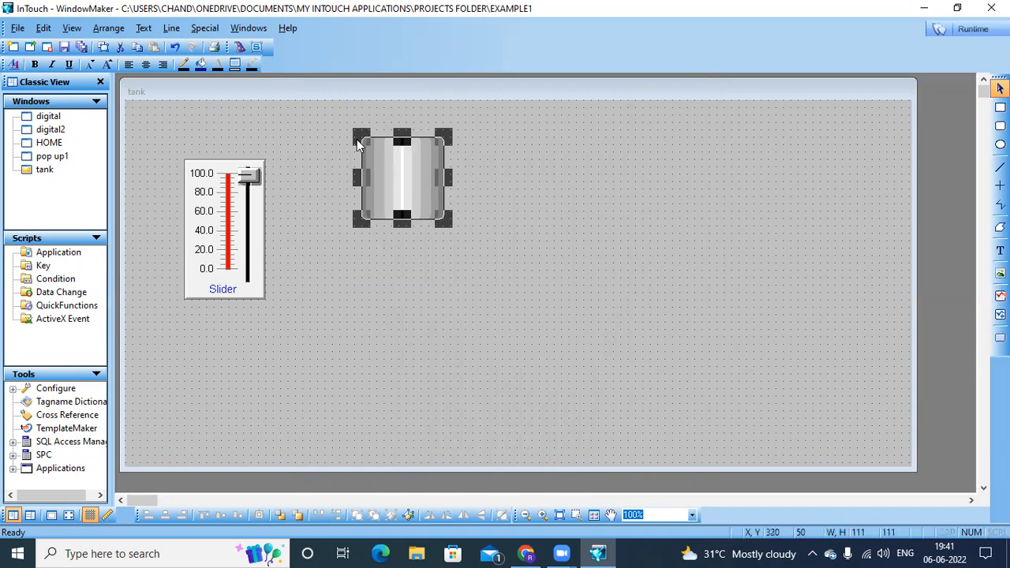
right_click(414, 159)
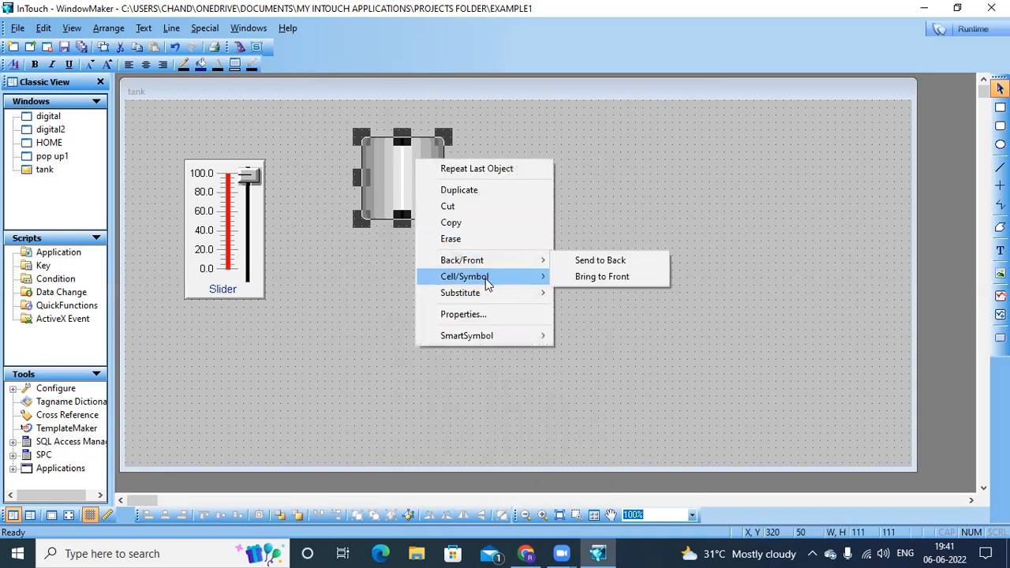
mouse_move(488, 284)
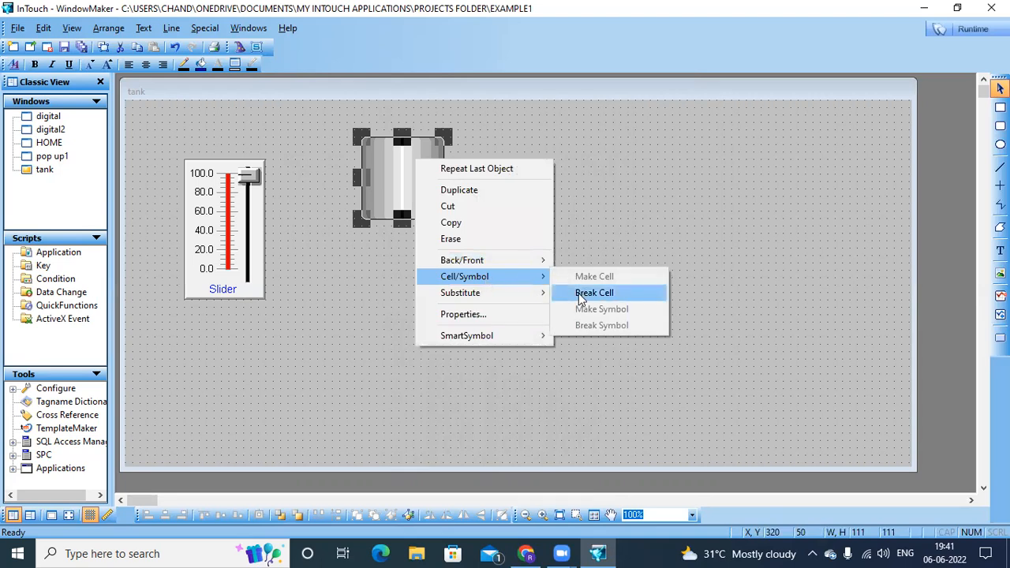
click(597, 212)
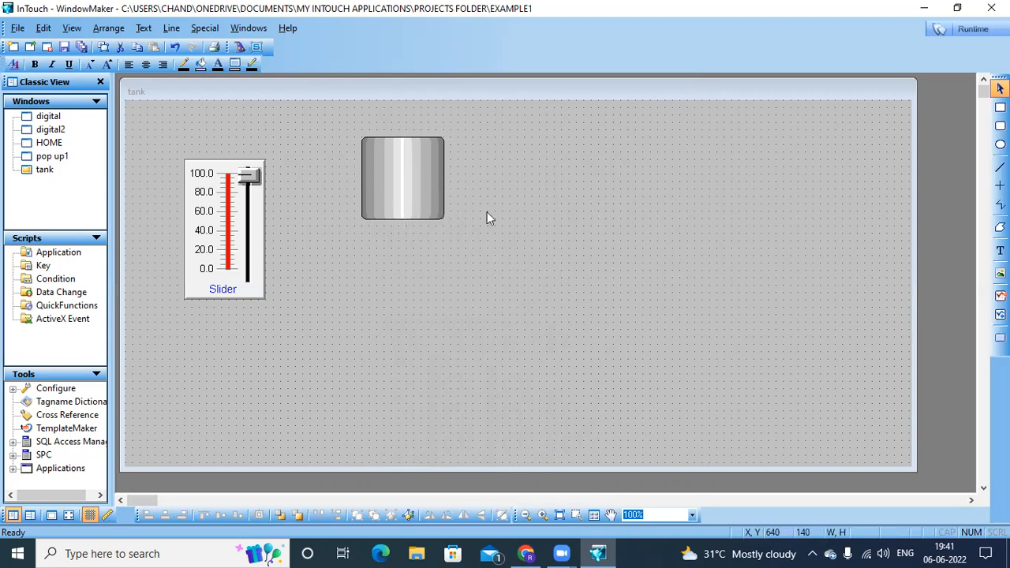
double_click(420, 193)
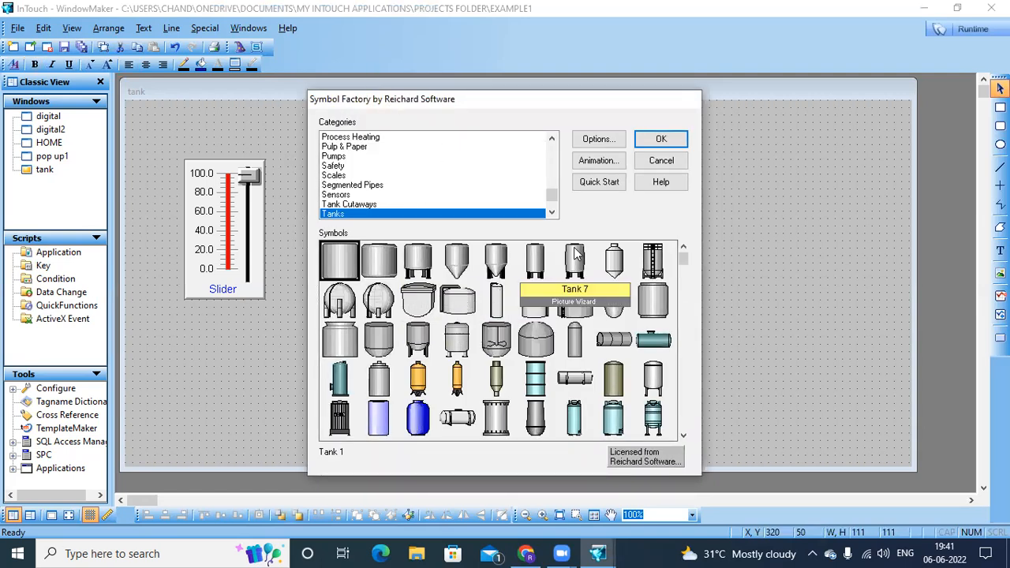
click(666, 162)
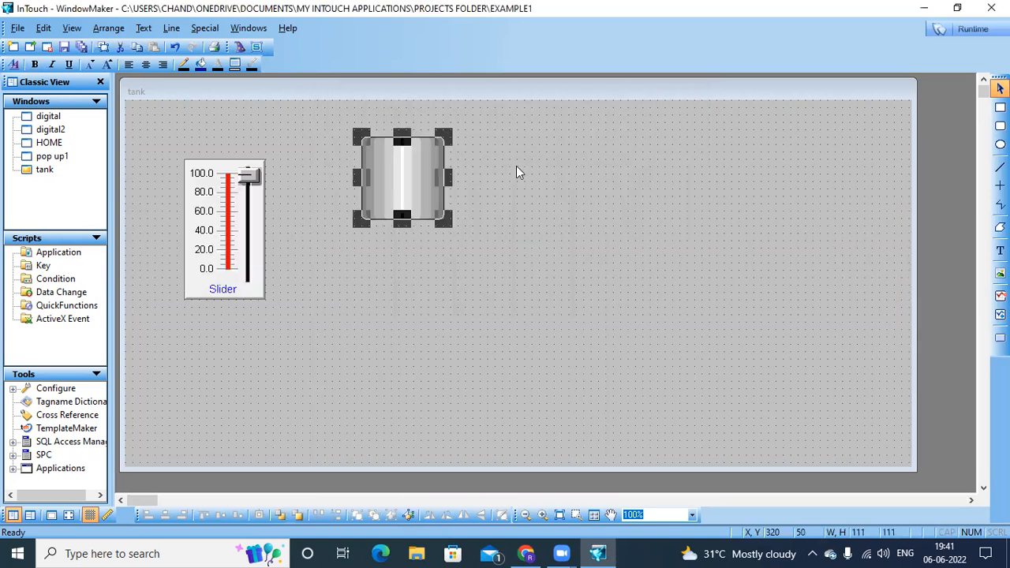
Break the tank graphic's cell and resize the resulting symbol to about 132 by 231.
right_click(388, 187)
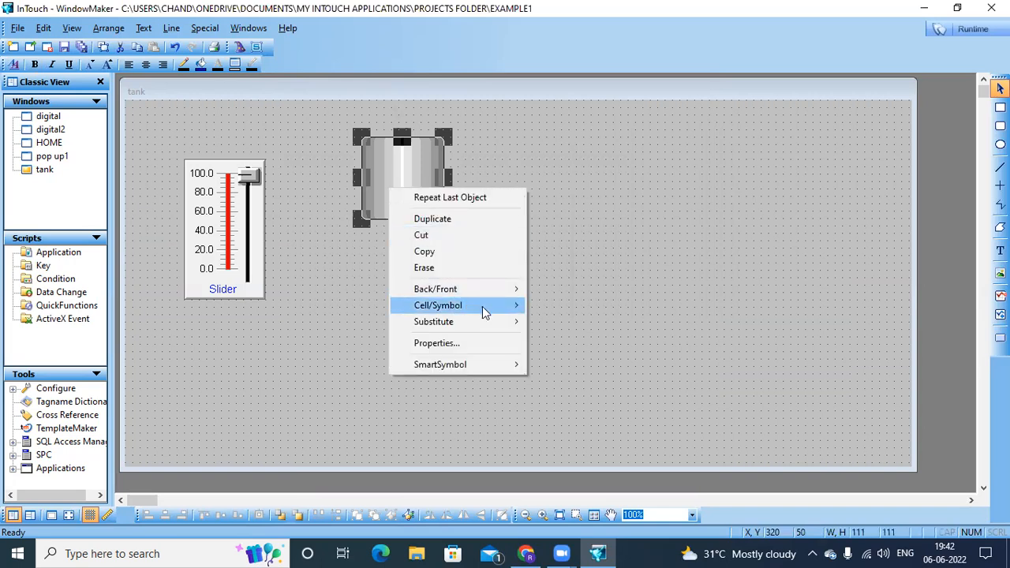
mouse_move(487, 311)
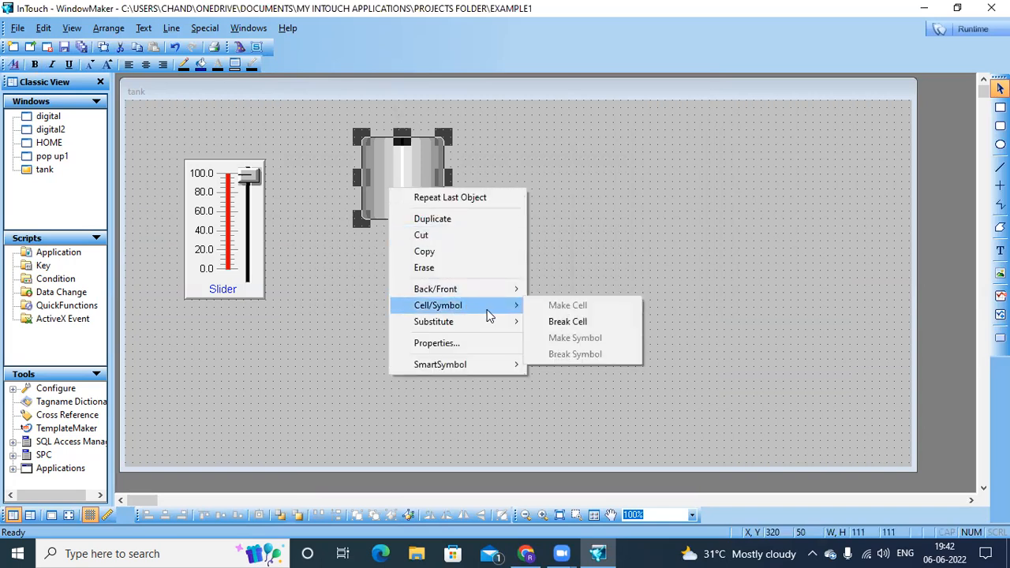
click(568, 322)
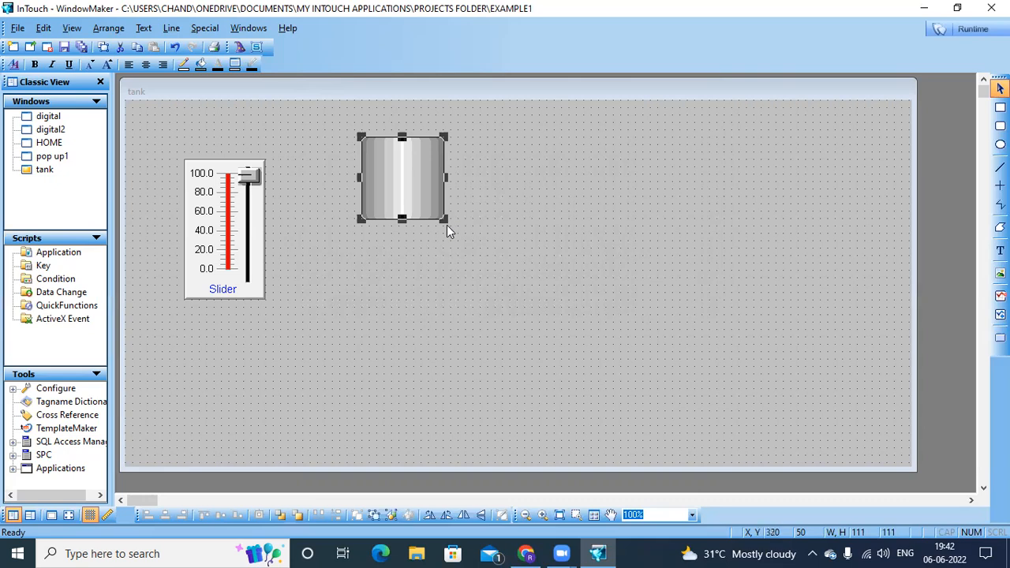
drag(444, 220, 432, 306)
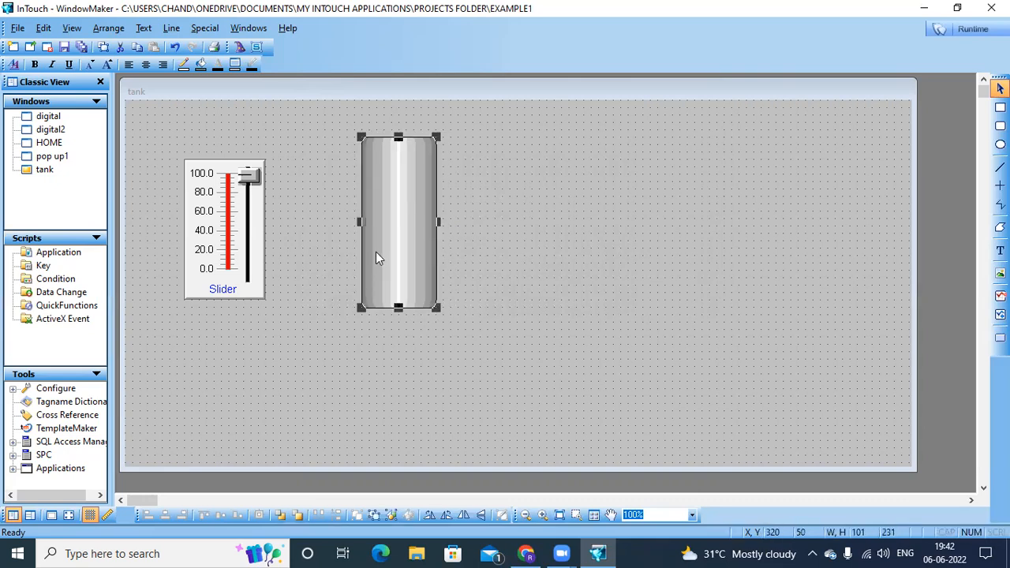
drag(361, 221, 338, 223)
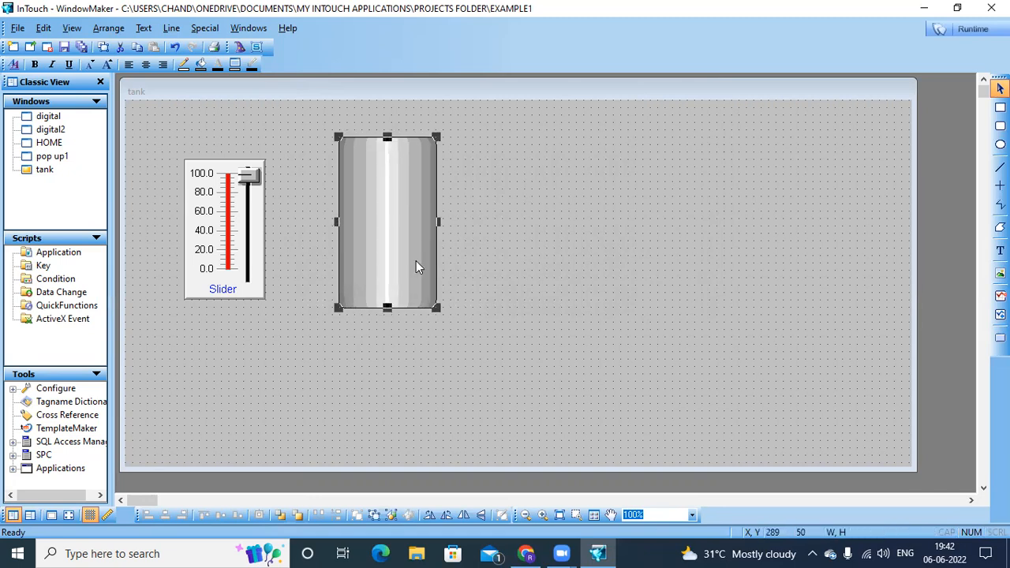
Give the tank symbol a vertical percent fill driven by the expression level, with fill values from 0 to 100.
double_click(398, 216)
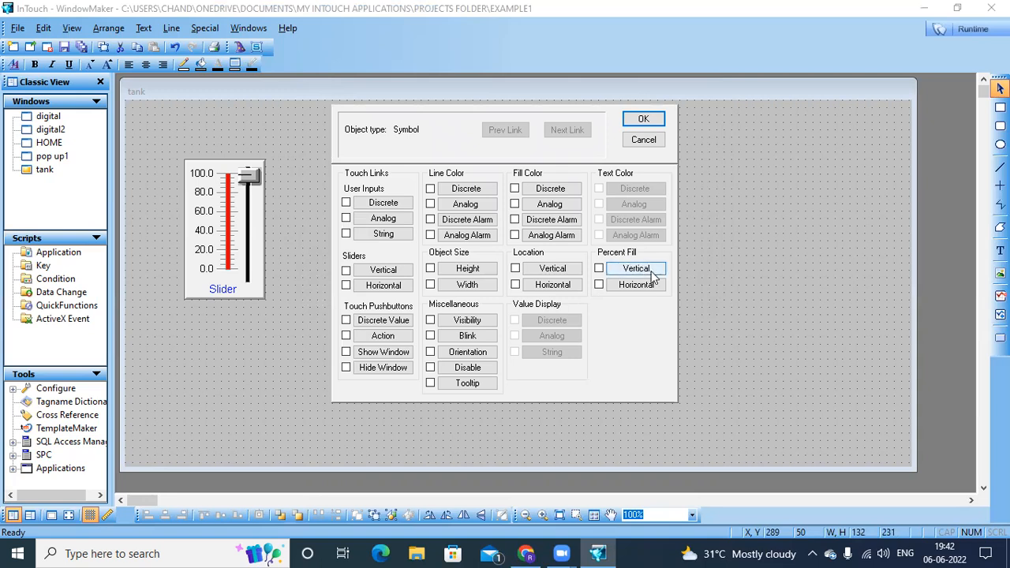
click(599, 268)
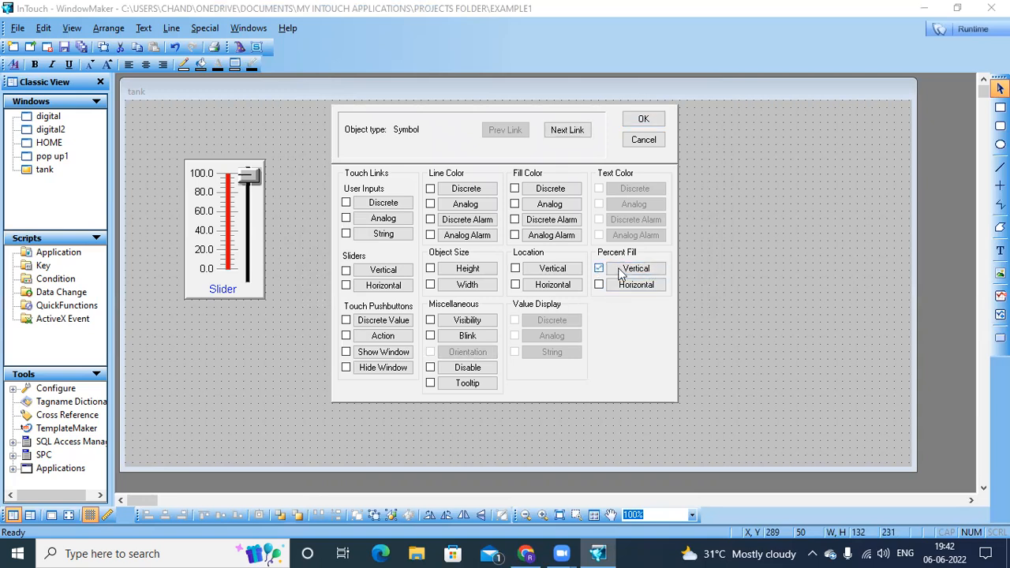
click(636, 269)
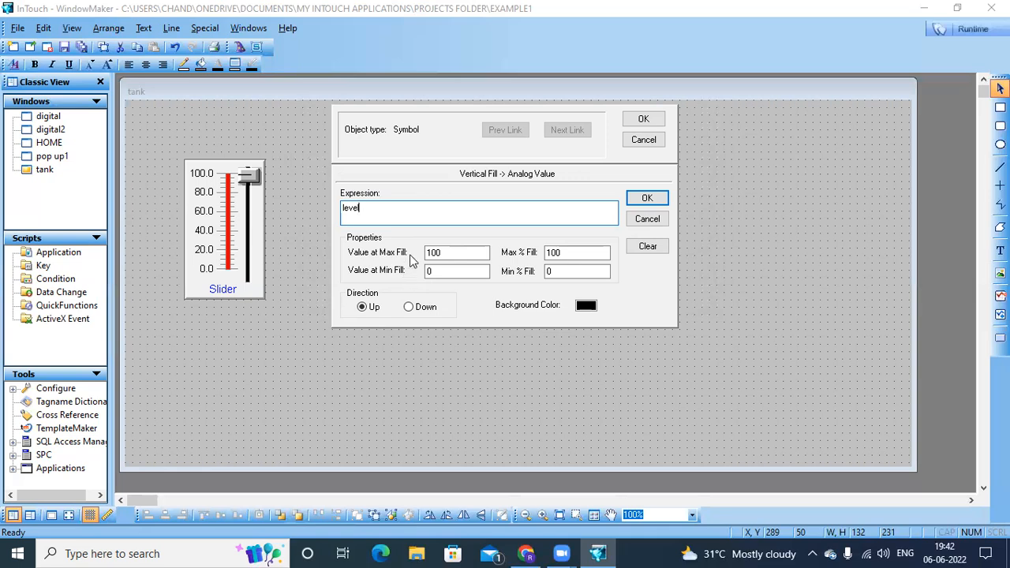
click(448, 274)
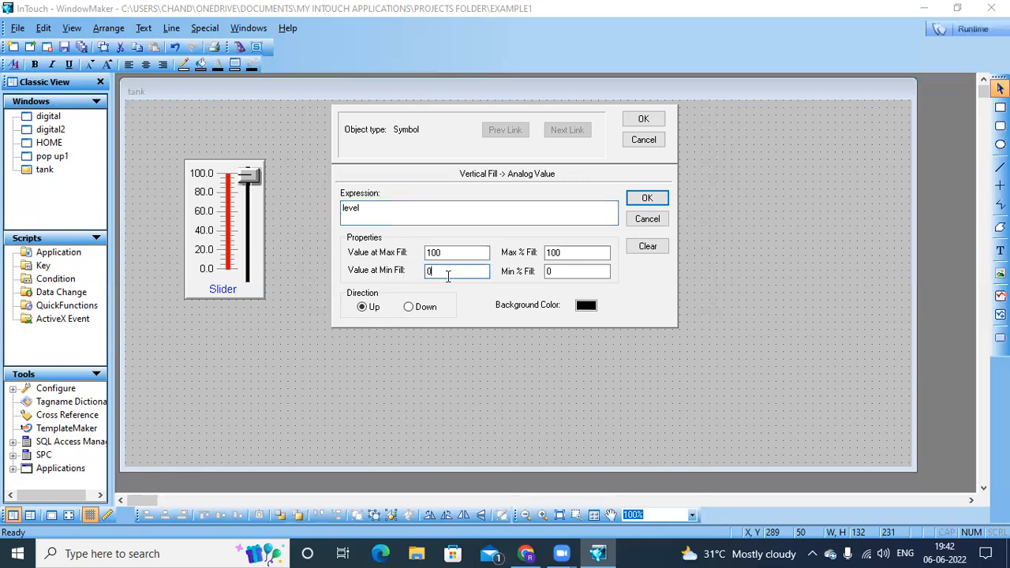
click(455, 257)
click(648, 198)
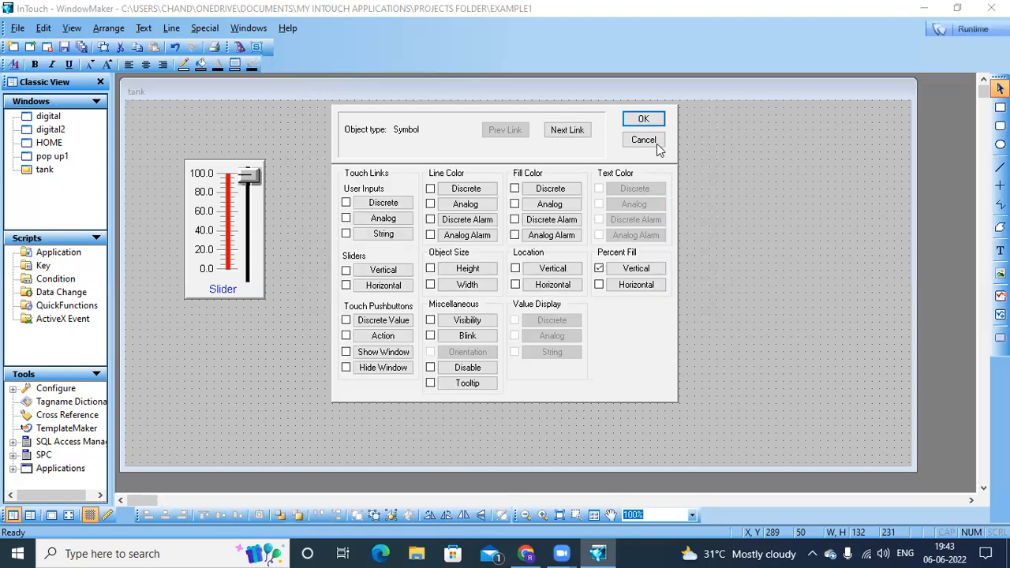
click(645, 120)
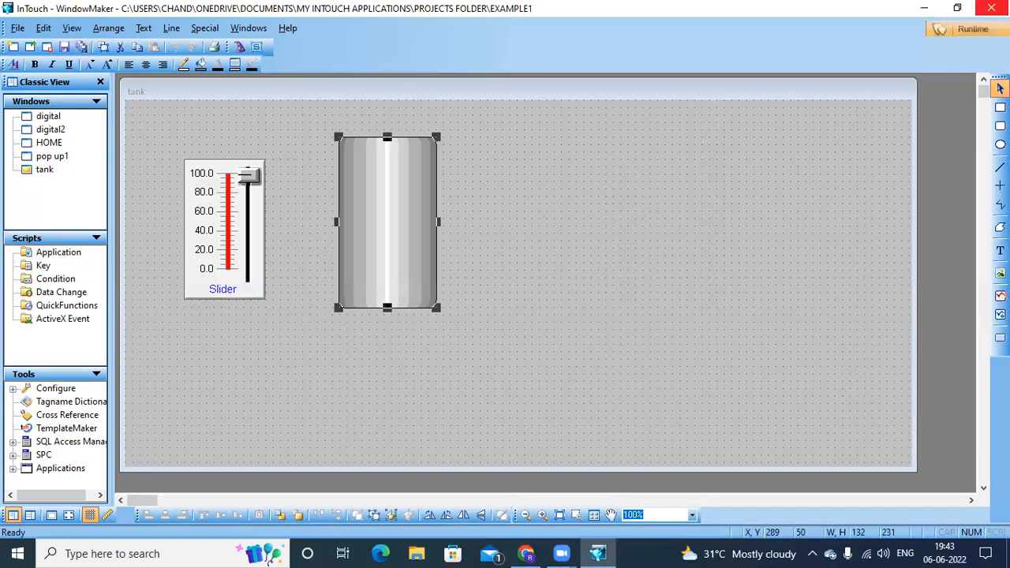
Run the tank window in WindowViewer, try the slider at 0 against the tank fill, and return to WindowMaker.
click(979, 32)
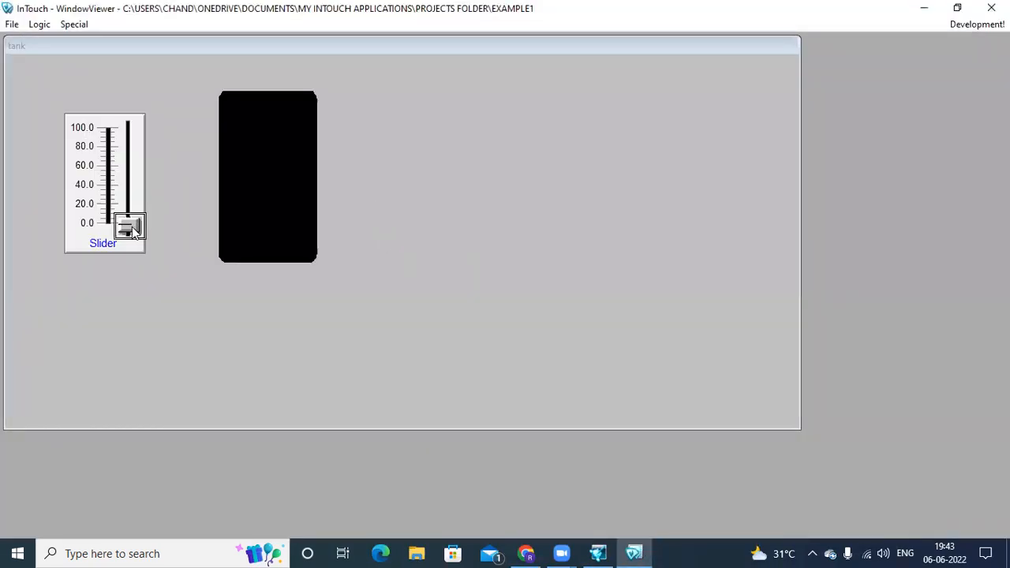
mouse_move(132, 226)
mouse_down()
mouse_move(127, 117)
mouse_move(124, 227)
mouse_up()
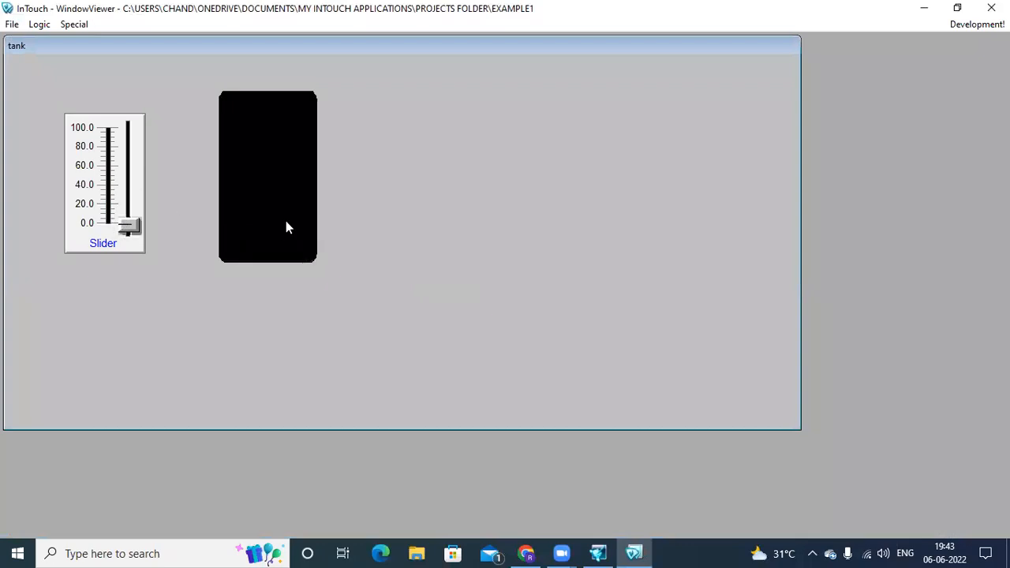
click(977, 24)
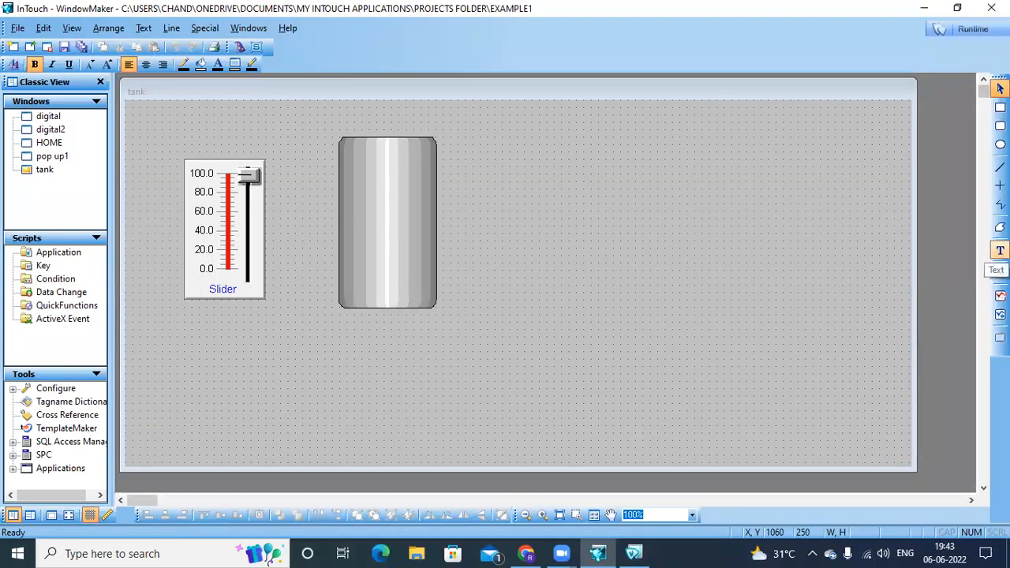
Add the text OO above the tank and enlarge it to about 45 by 28.
click(1000, 252)
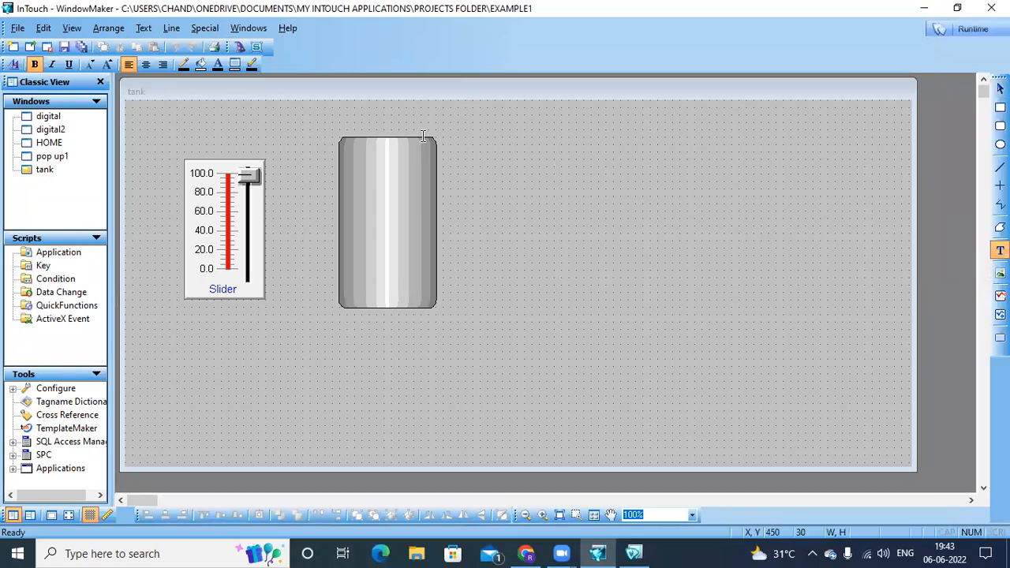
click(381, 119)
text(o)
click(433, 117)
click(373, 117)
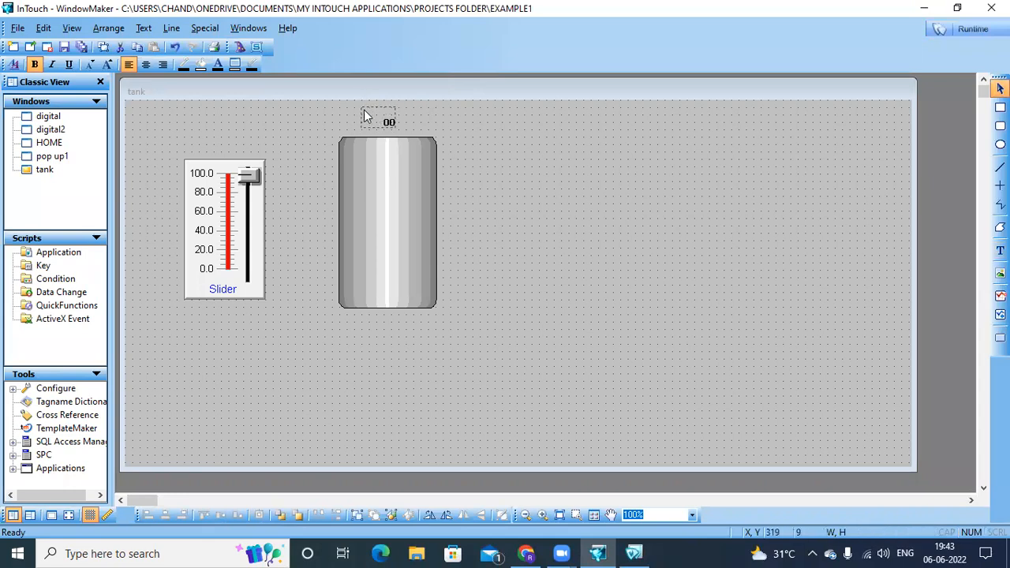
click(364, 110)
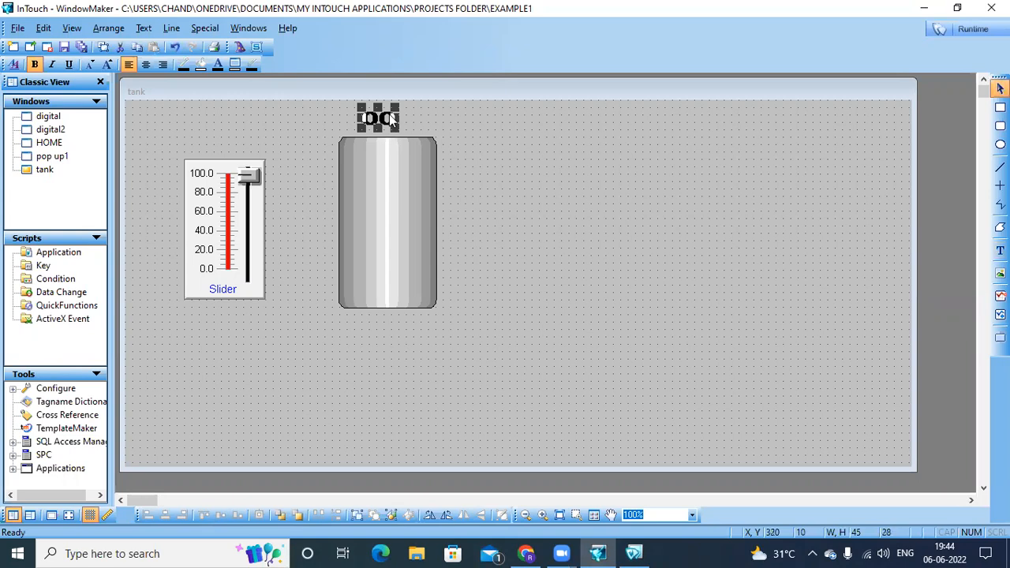
Give the OO text an analog value display with the expression level and save all windows.
double_click(392, 118)
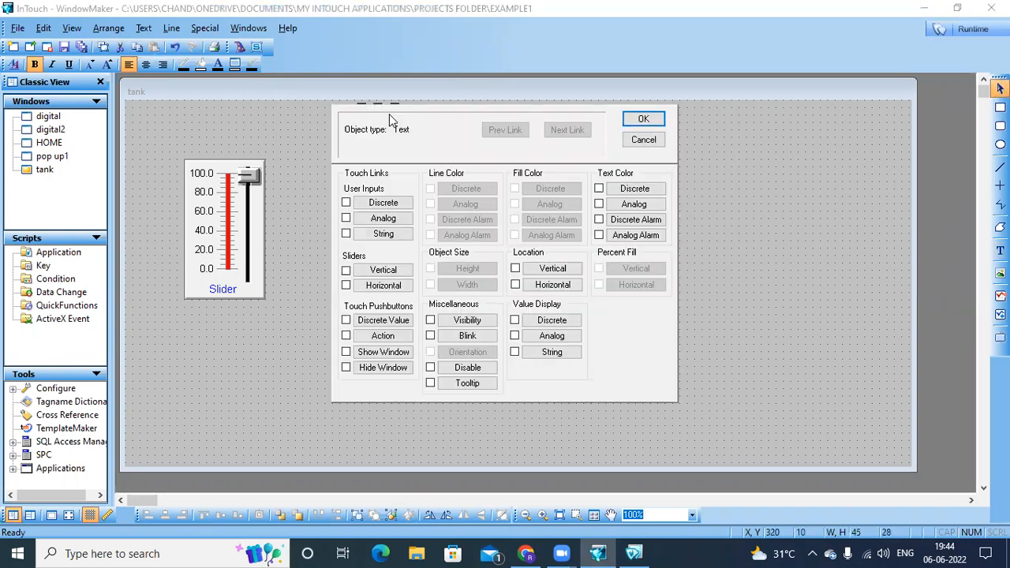
click(552, 337)
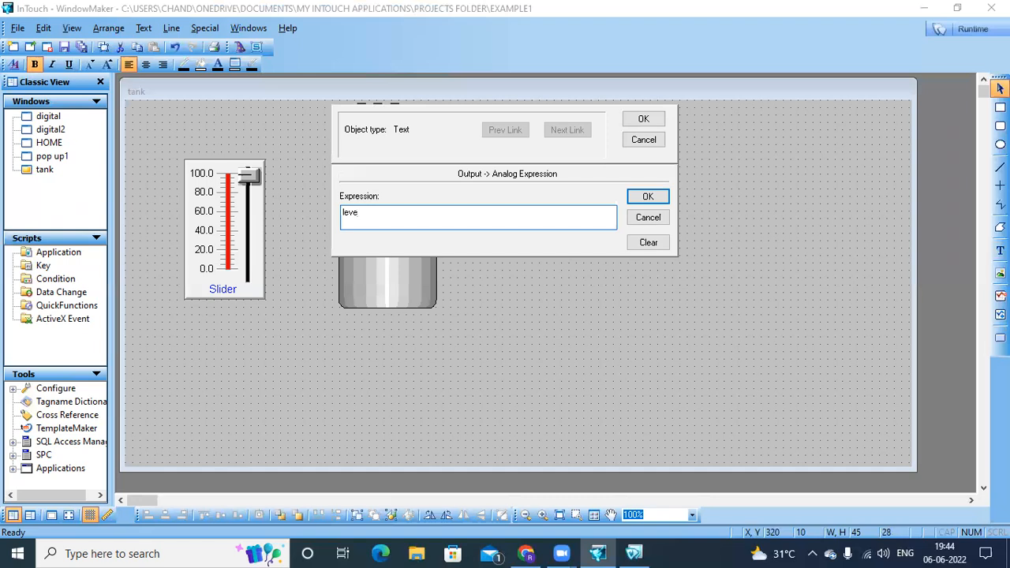
key(Return)
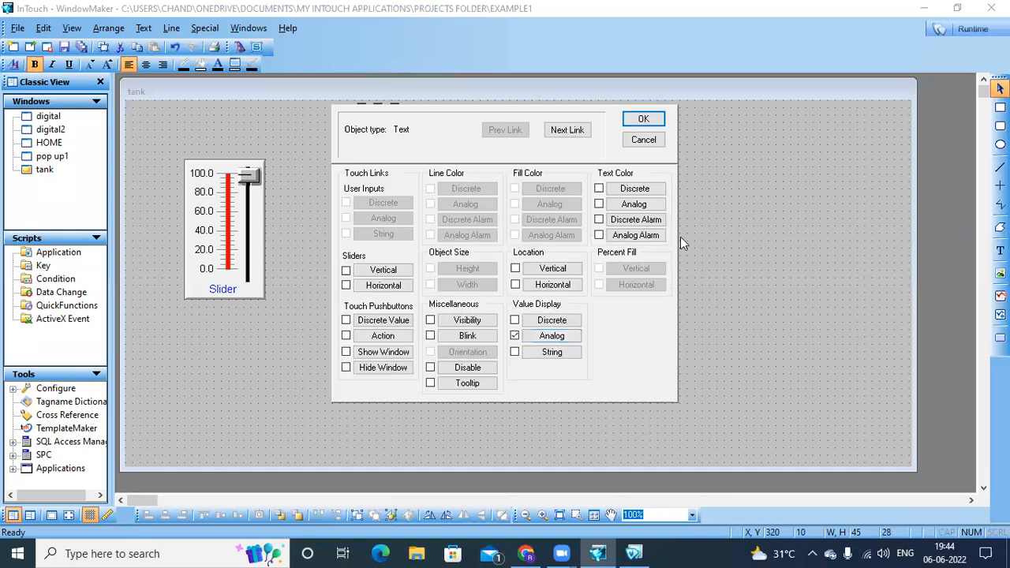
click(644, 119)
click(80, 48)
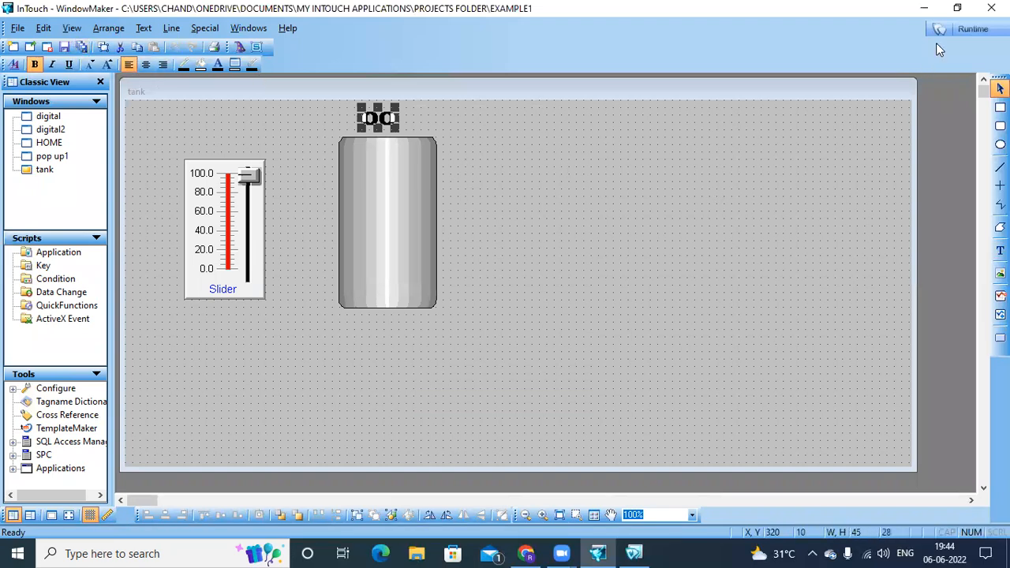
Test the tank fill and numeric display in WindowViewer by raising the slider to about 79, and return to WindowMaker.
click(965, 29)
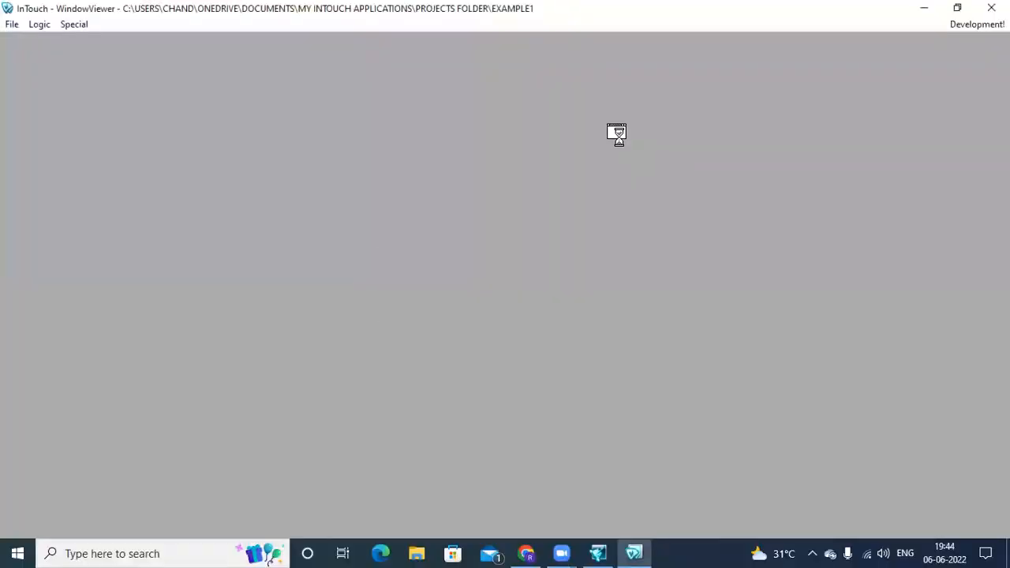
drag(128, 229, 126, 149)
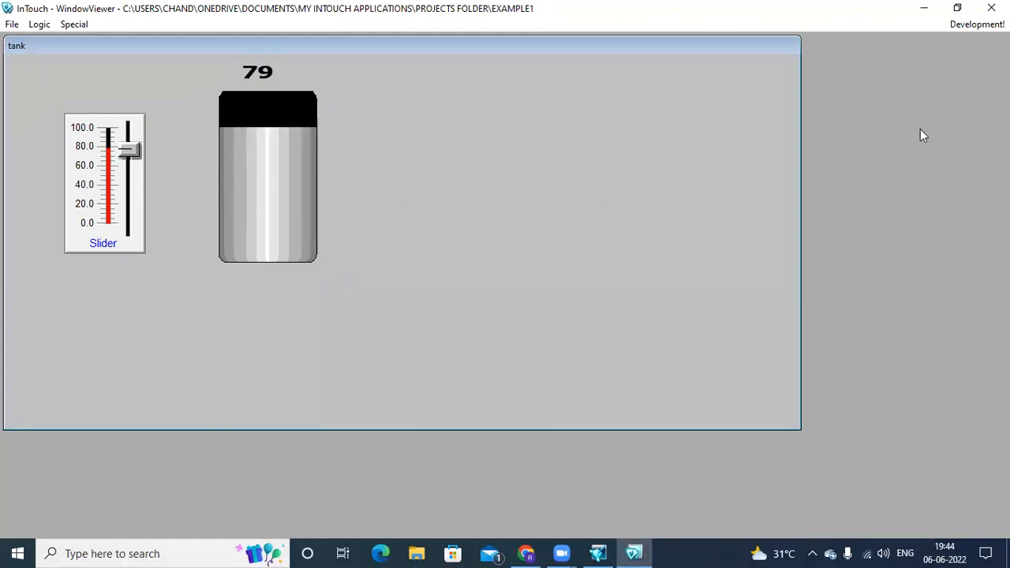
click(974, 24)
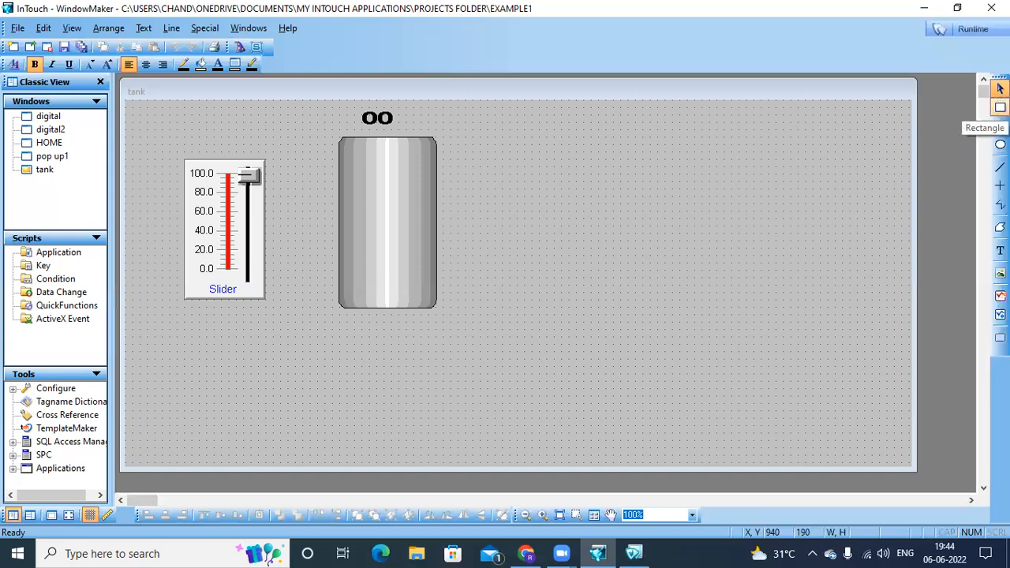
Draw a rectangle about 110 by 220 to the right of the tank.
click(1000, 108)
drag(496, 164, 576, 307)
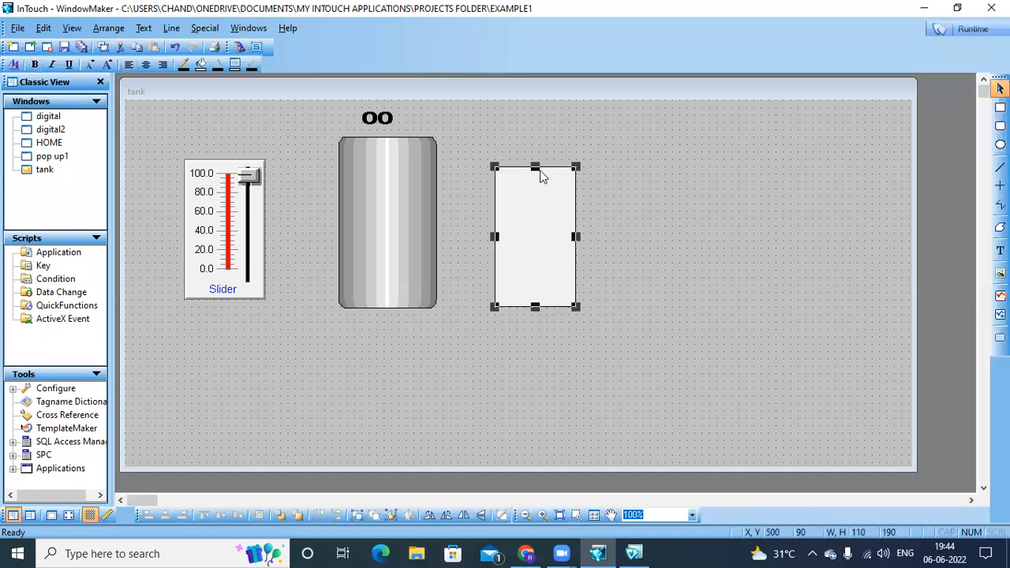
drag(537, 168, 539, 145)
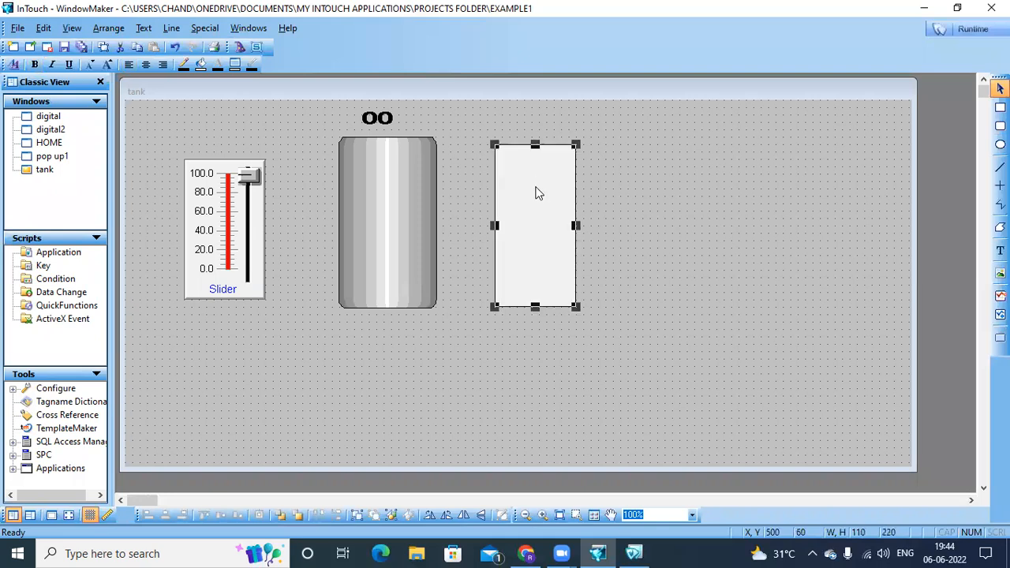
Give the rectangle a vertical percent fill driven by the expression level and save all windows.
double_click(536, 193)
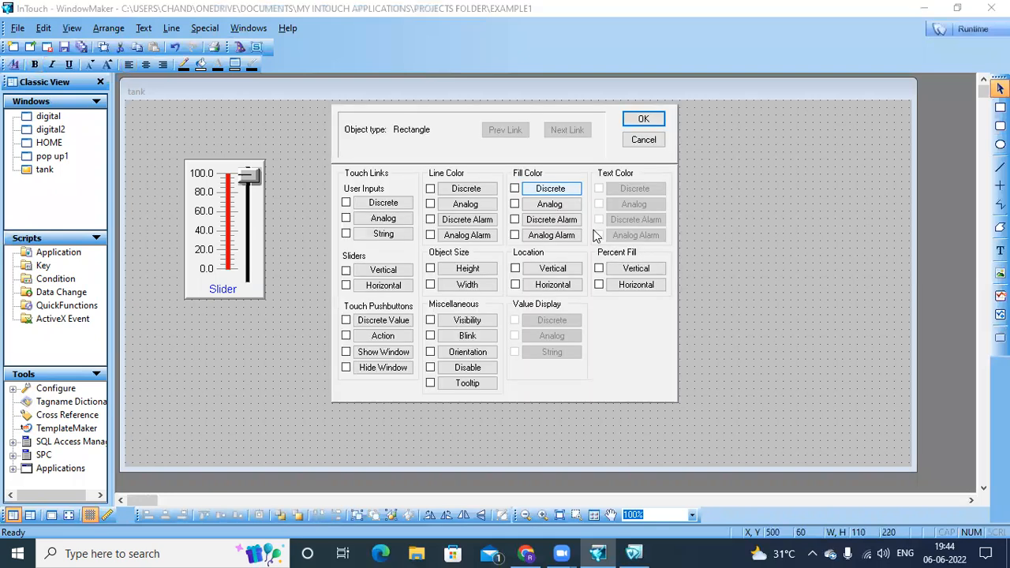
click(619, 269)
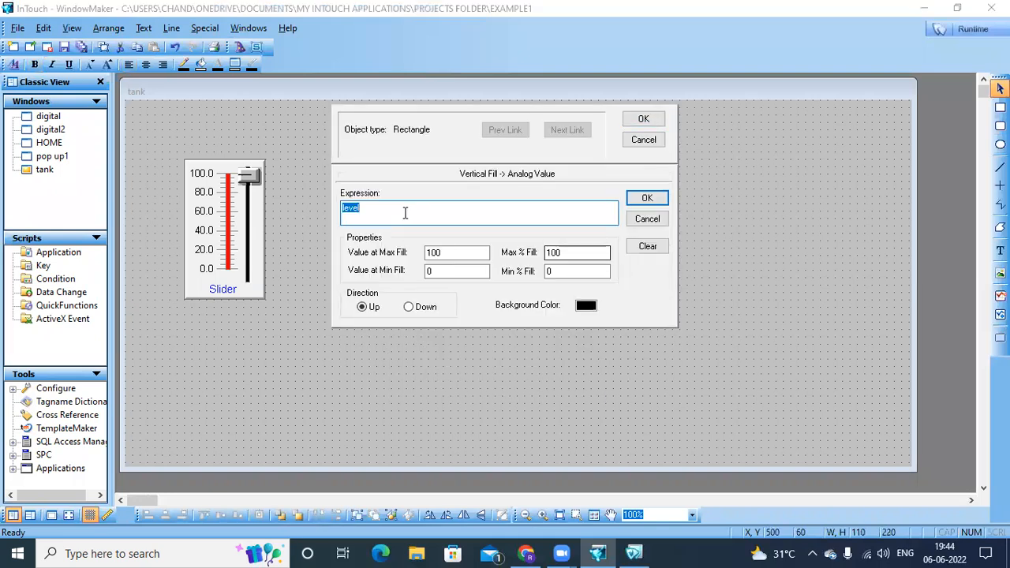
text(level)
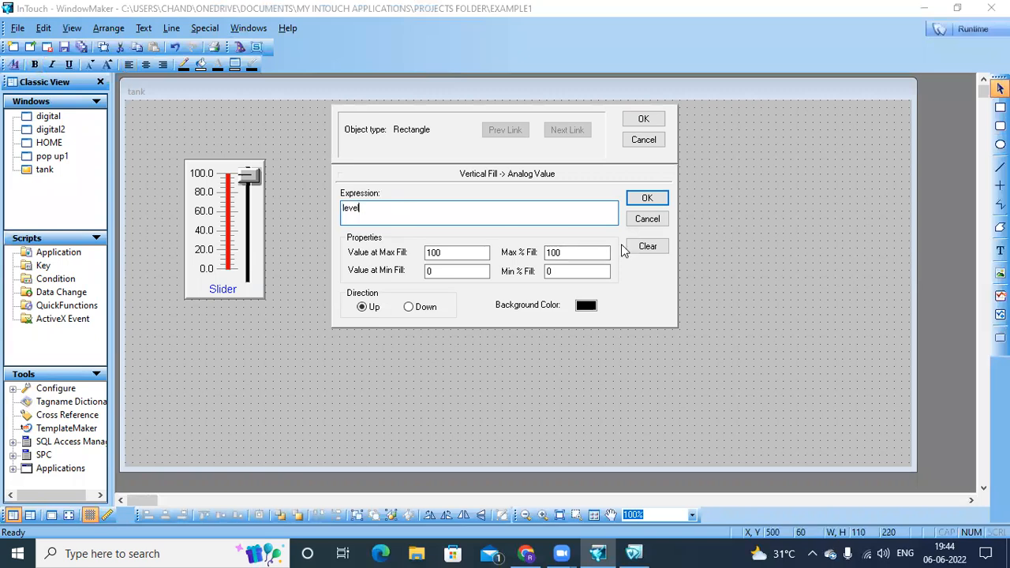
click(649, 198)
click(644, 120)
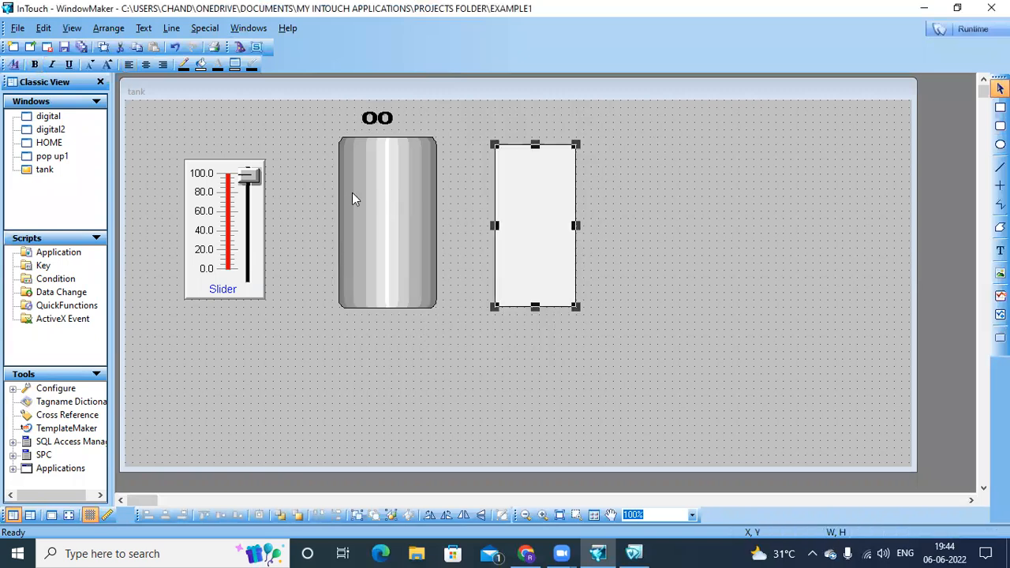
click(81, 48)
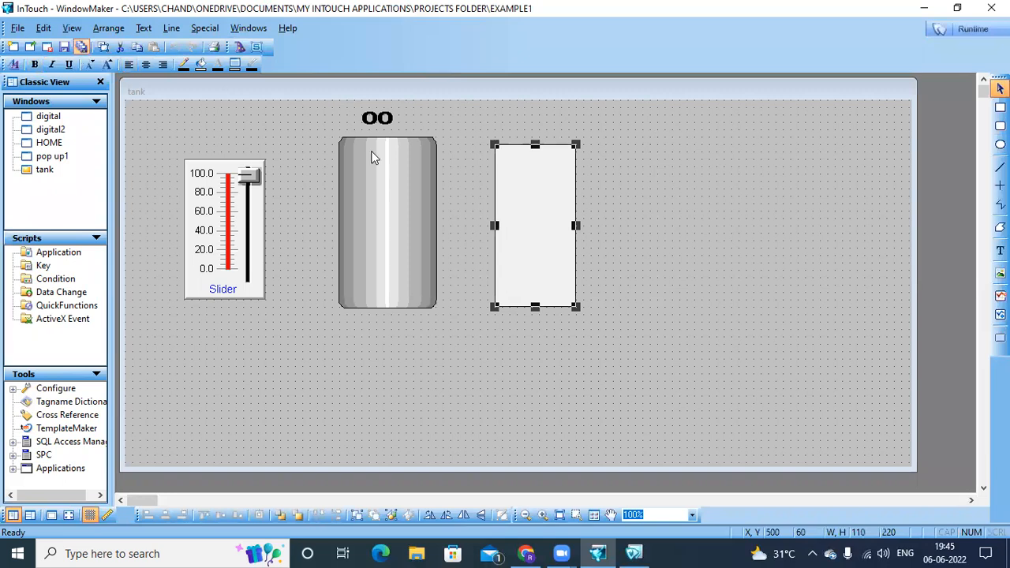
Test the rectangle's fill alongside the tank in WindowViewer by raising the slider to about 96, and return to WindowMaker.
click(968, 30)
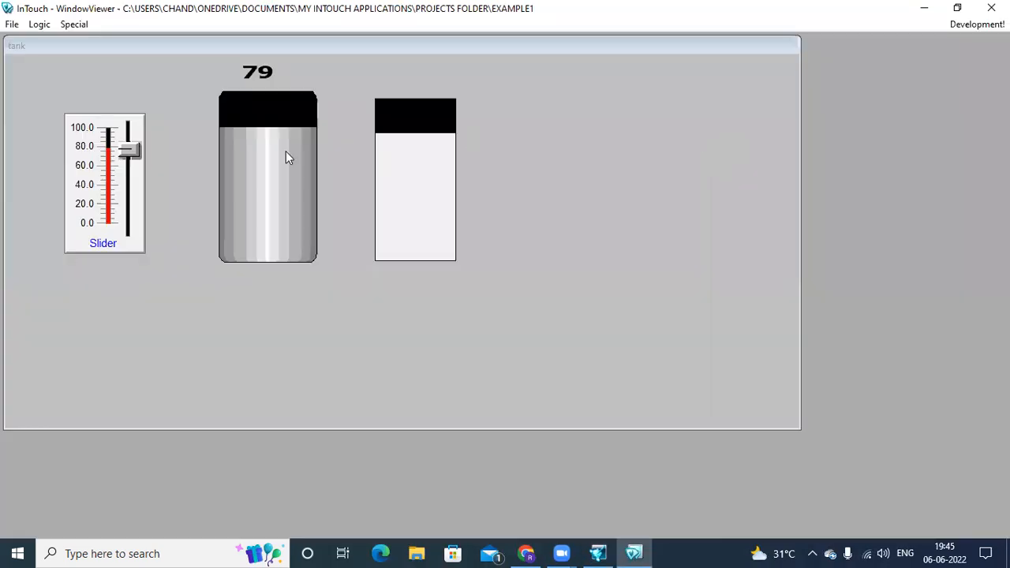
drag(130, 150, 130, 120)
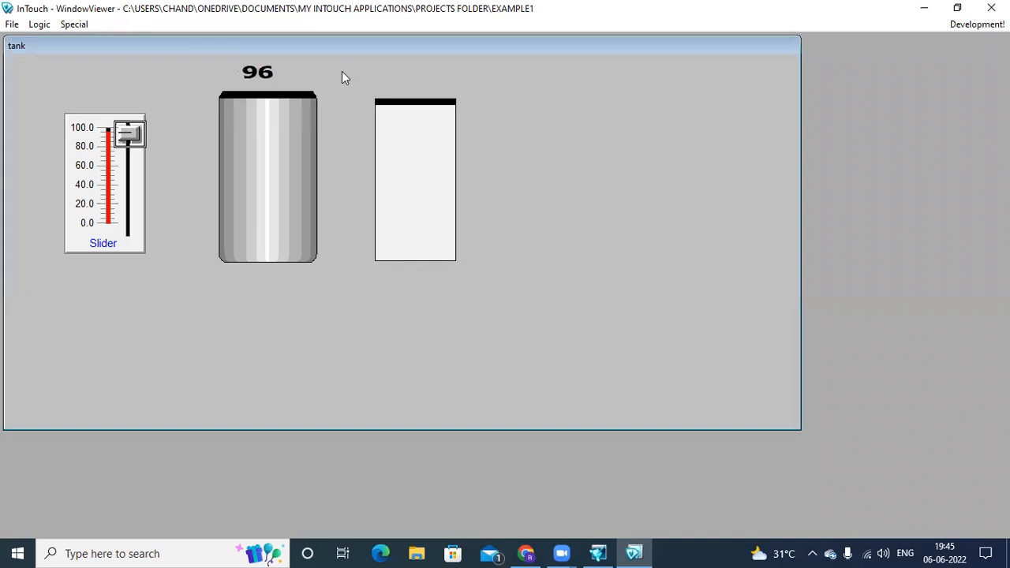
click(966, 26)
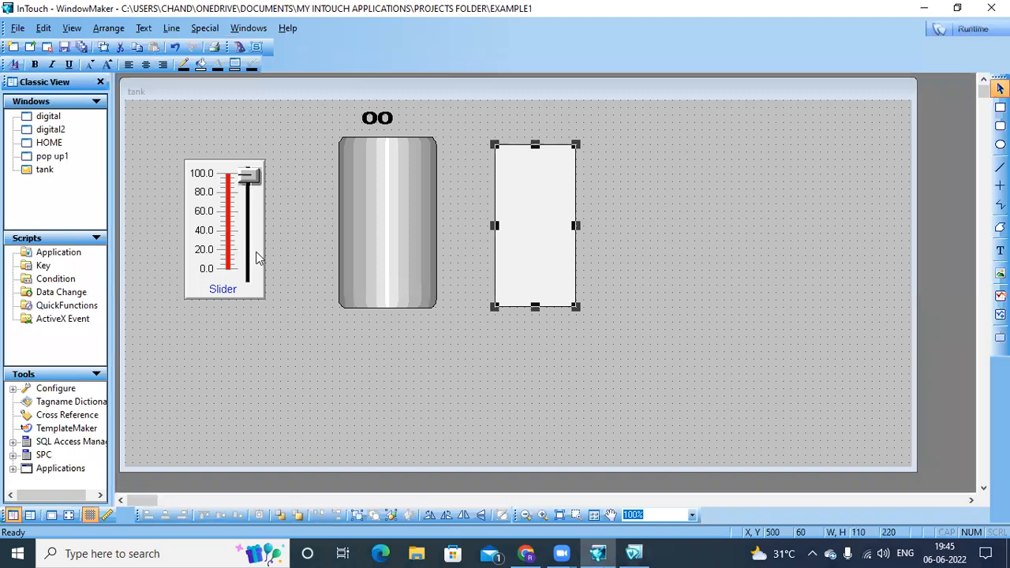
Move the text formatting toolbar rightward along its row to below the Help menu.
drag(4, 67, 277, 47)
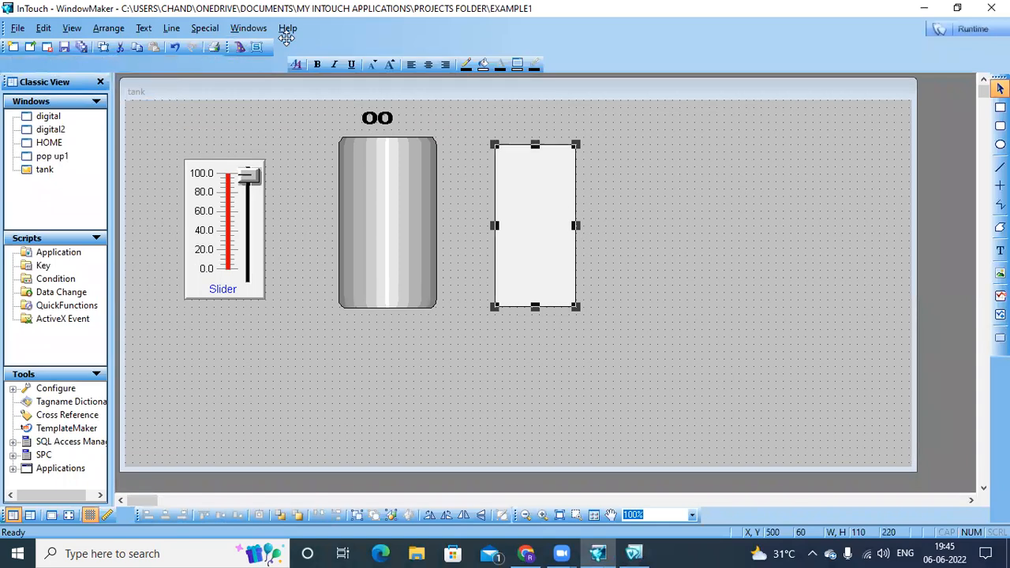
Change the fill color of the rectangle beside the tank to blue and save all windows.
click(476, 51)
click(504, 109)
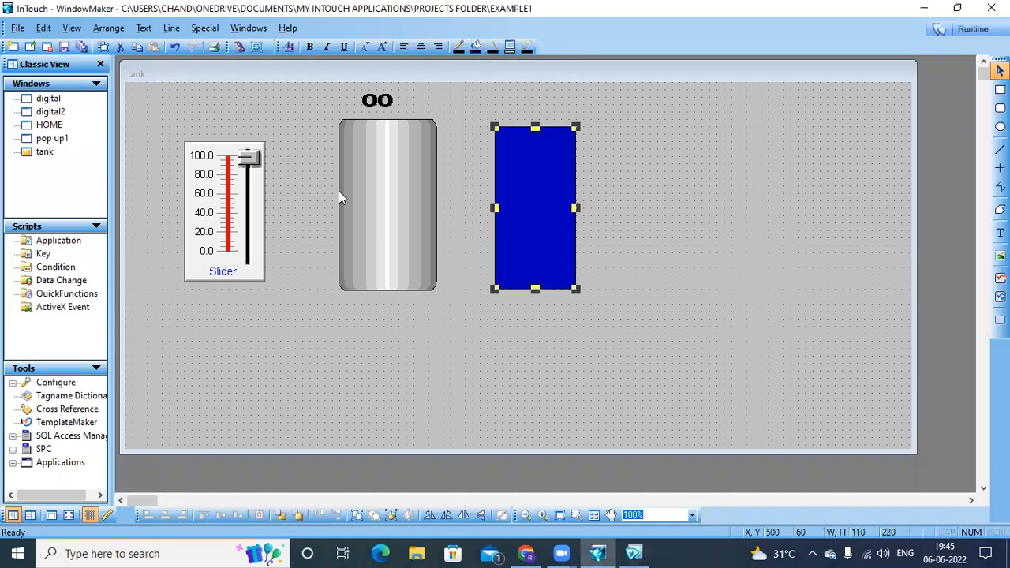
click(82, 48)
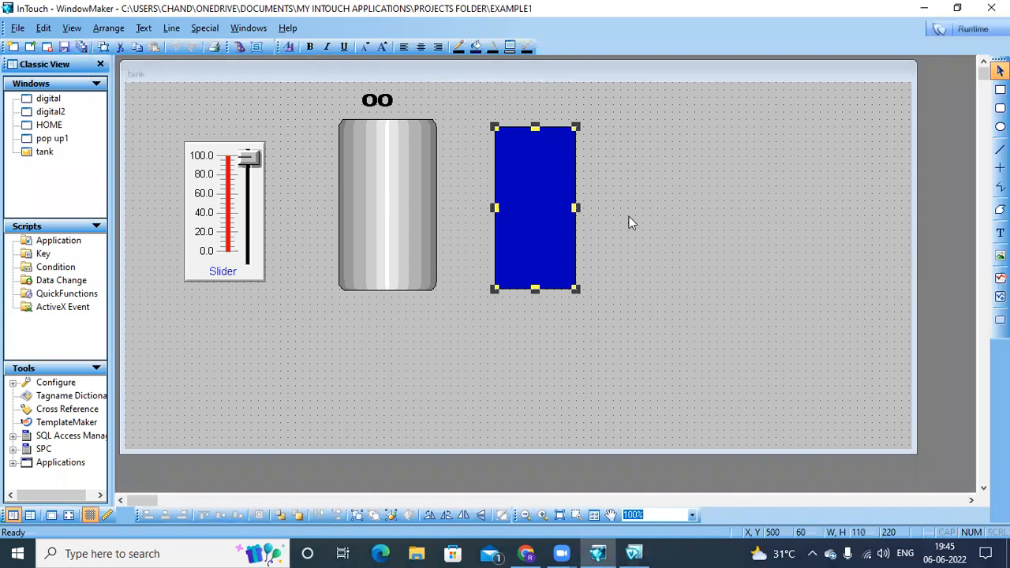
Test the blue rectangle's fill in WindowViewer by lowering the slider to about 3, and return to WindowMaker.
click(973, 30)
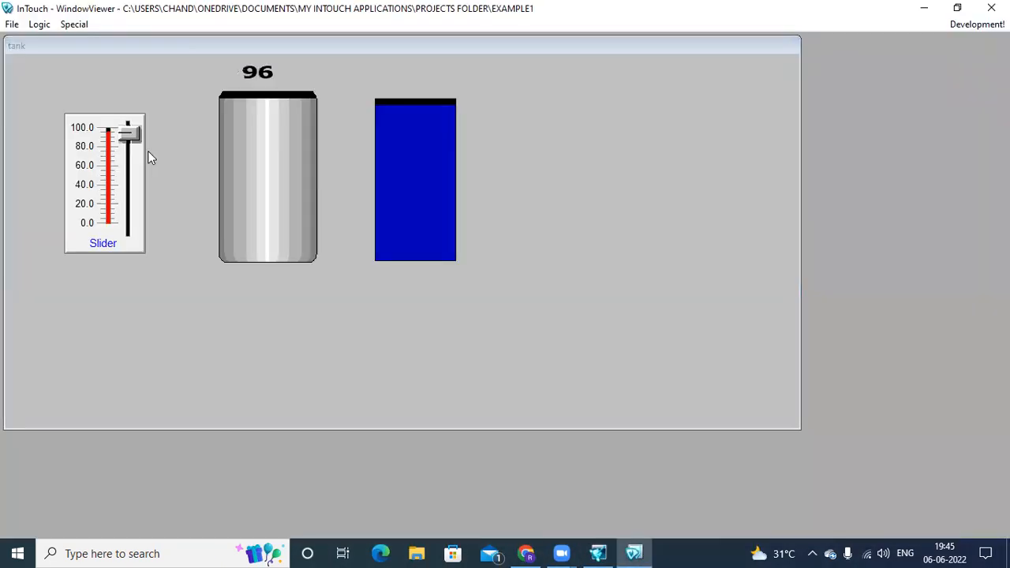
drag(132, 136, 131, 212)
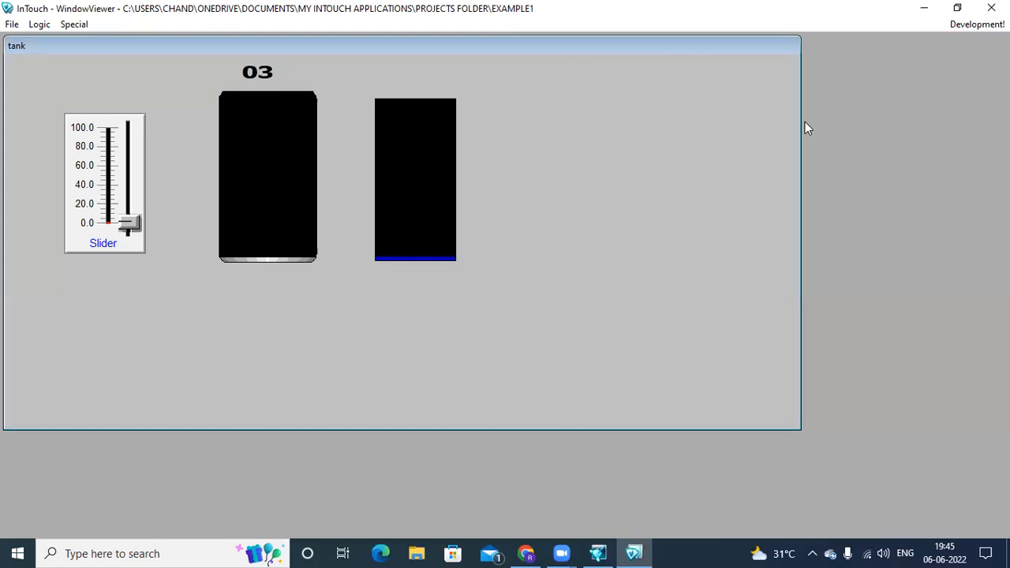
click(971, 26)
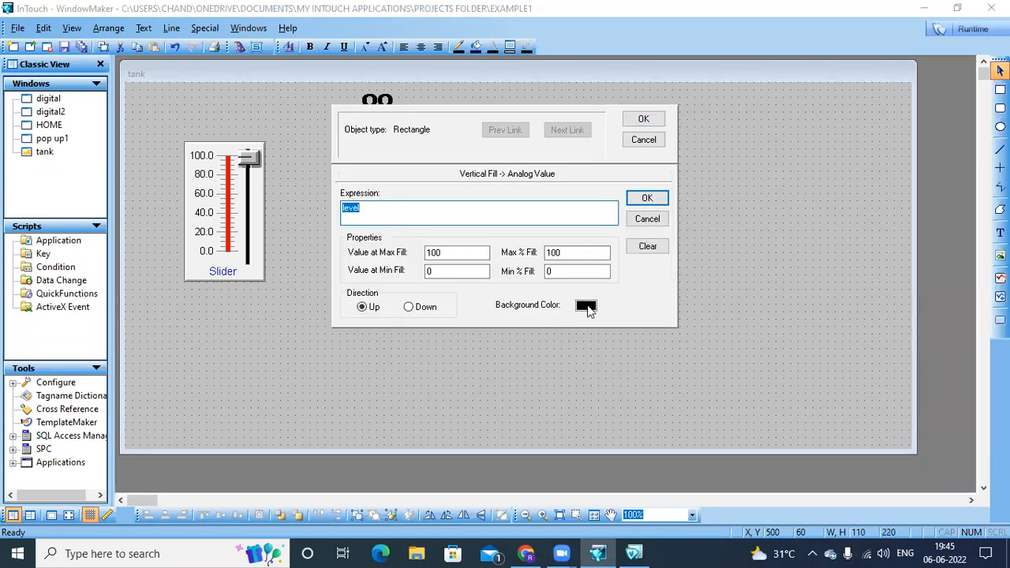
Set the background color of the blue rectangle's vertical fill to white and save all windows.
click(588, 308)
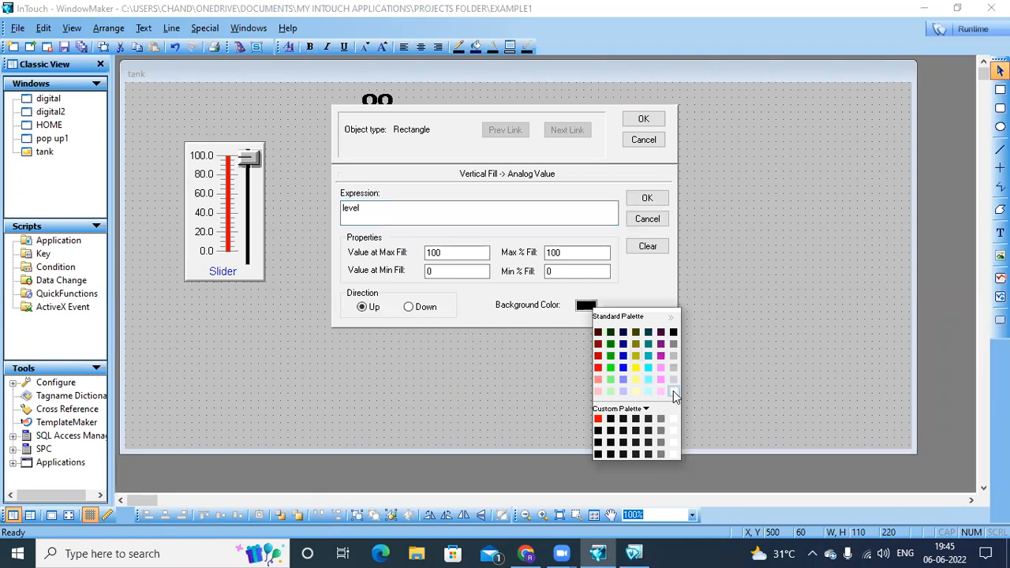
click(673, 391)
click(659, 204)
click(654, 121)
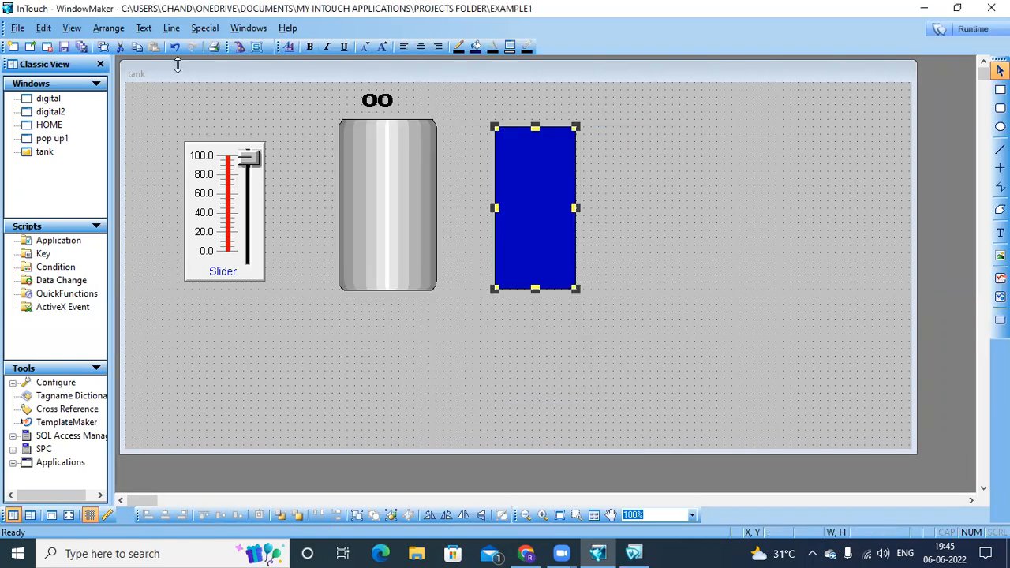
click(82, 47)
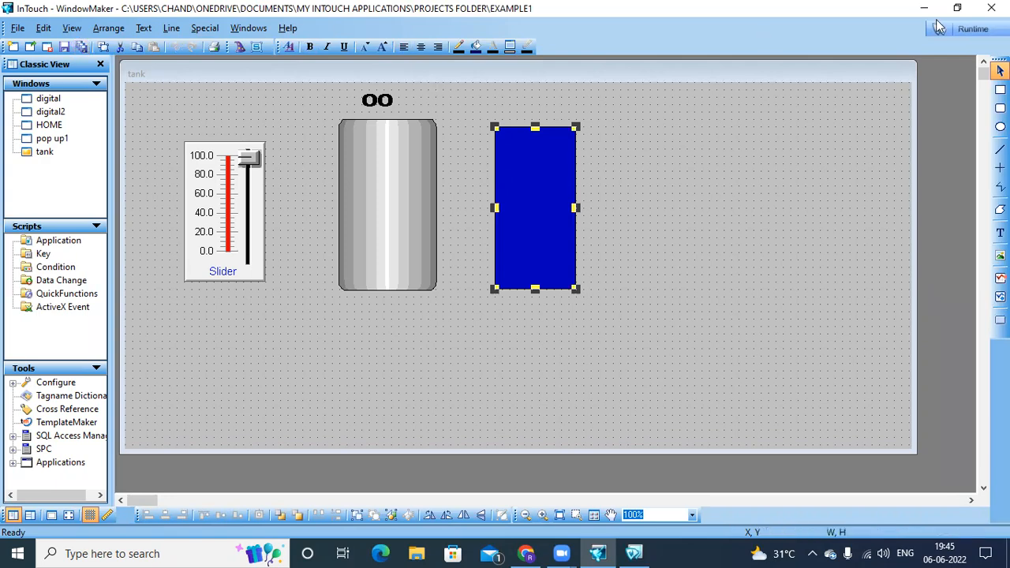
Test the rectangle's white fill background in WindowViewer with the slider at about 31, and return to WindowMaker.
click(964, 32)
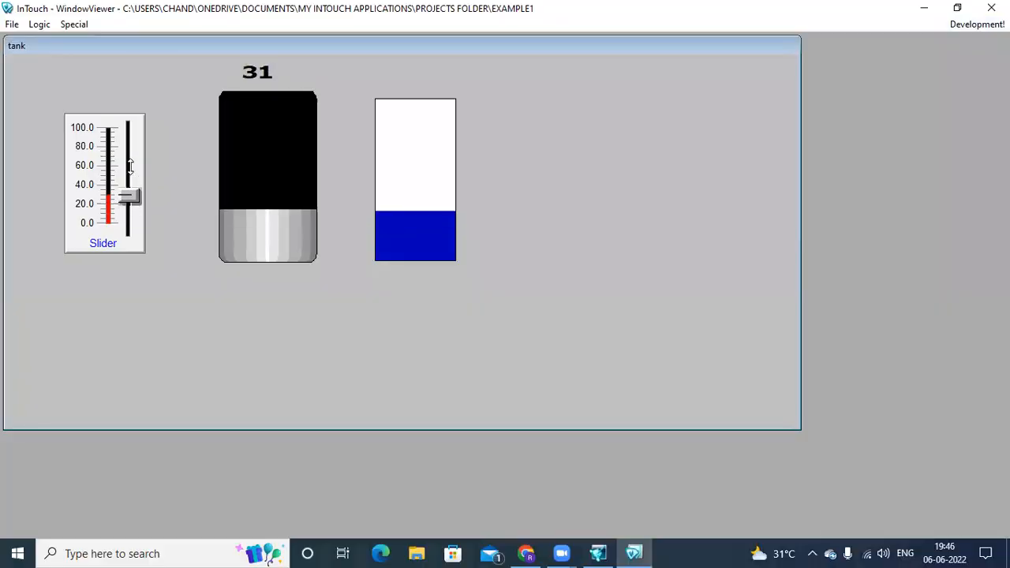
drag(130, 166, 130, 195)
click(976, 24)
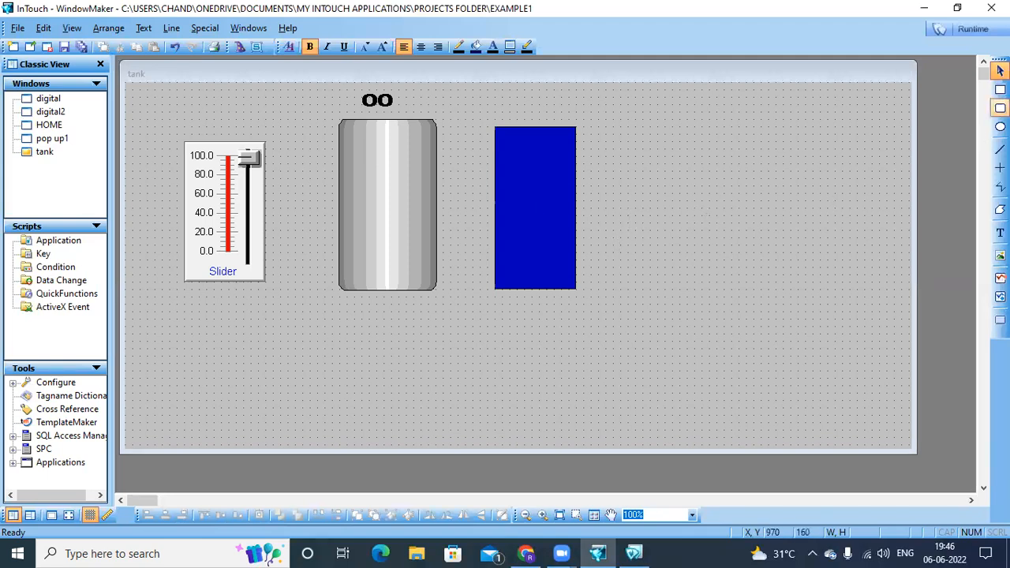
Draw a rounded rectangle about 90 by 90 to the right of the blue rectangle and view its animation link options.
click(1000, 108)
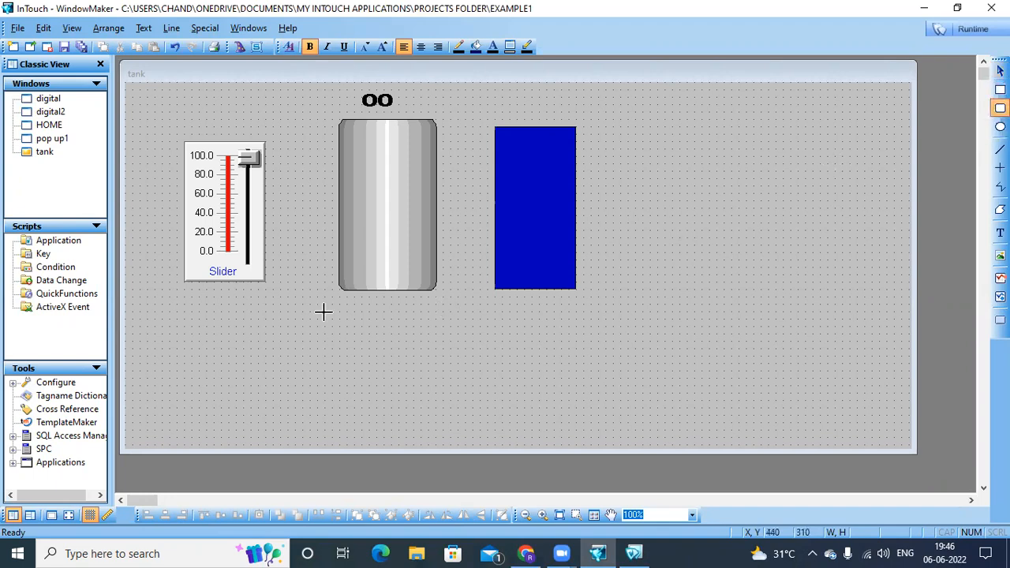
drag(672, 201, 738, 268)
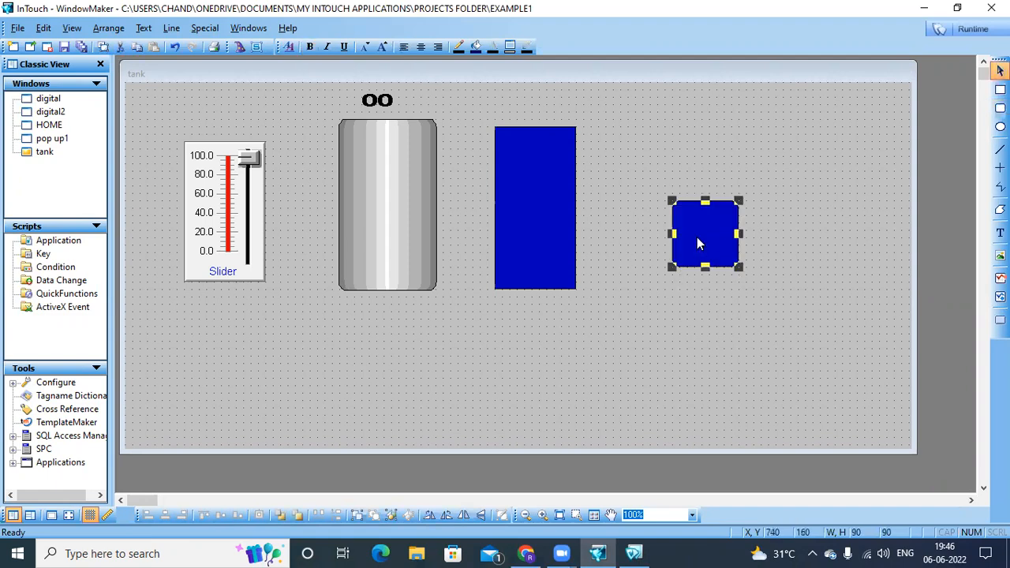
double_click(697, 237)
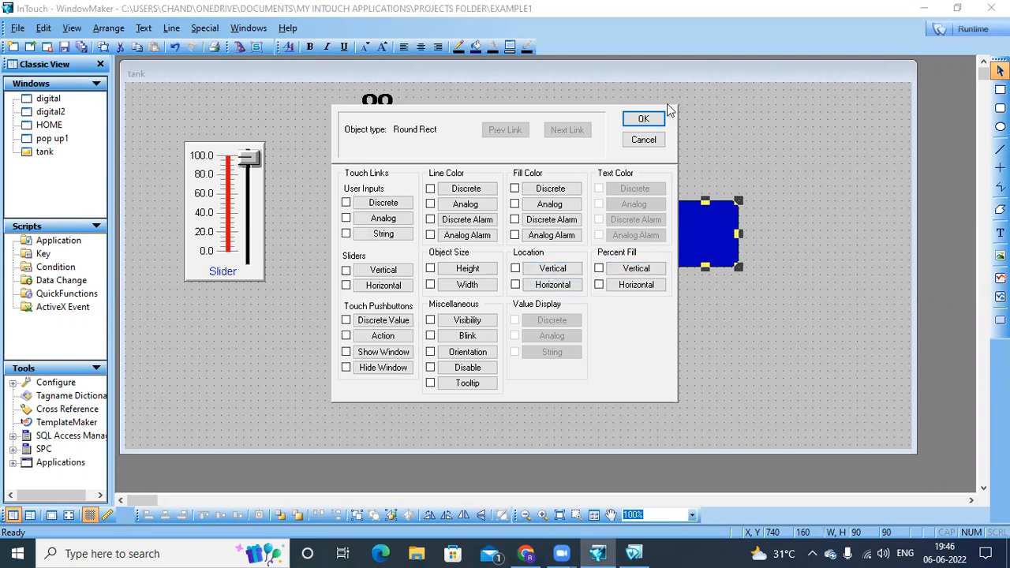
click(641, 142)
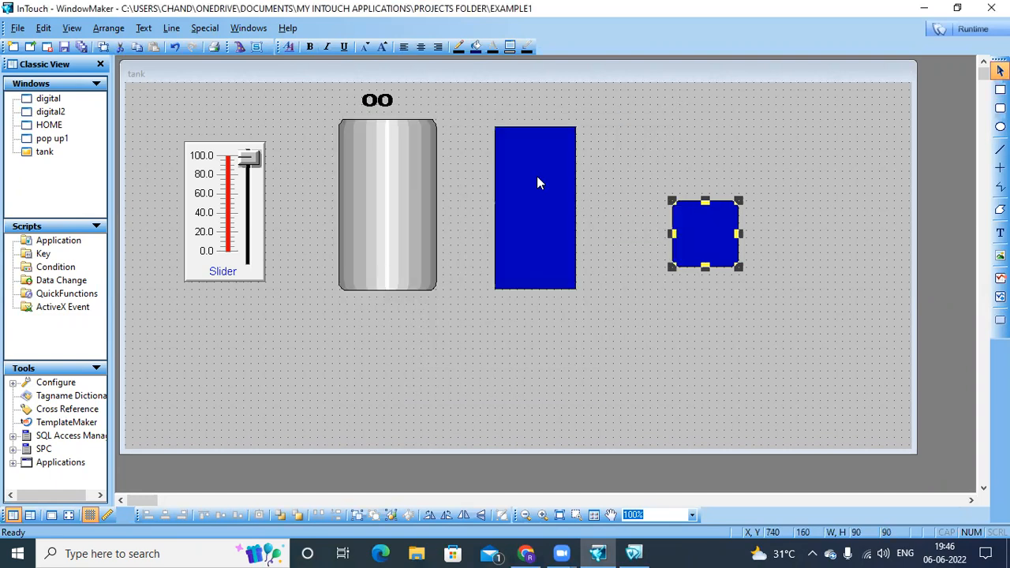
Set Max % Fill to 50 in the tall blue rectangle's vertical percent fill and save the changes.
double_click(537, 183)
click(636, 269)
click(566, 252)
key(BackSpace)
text(50)
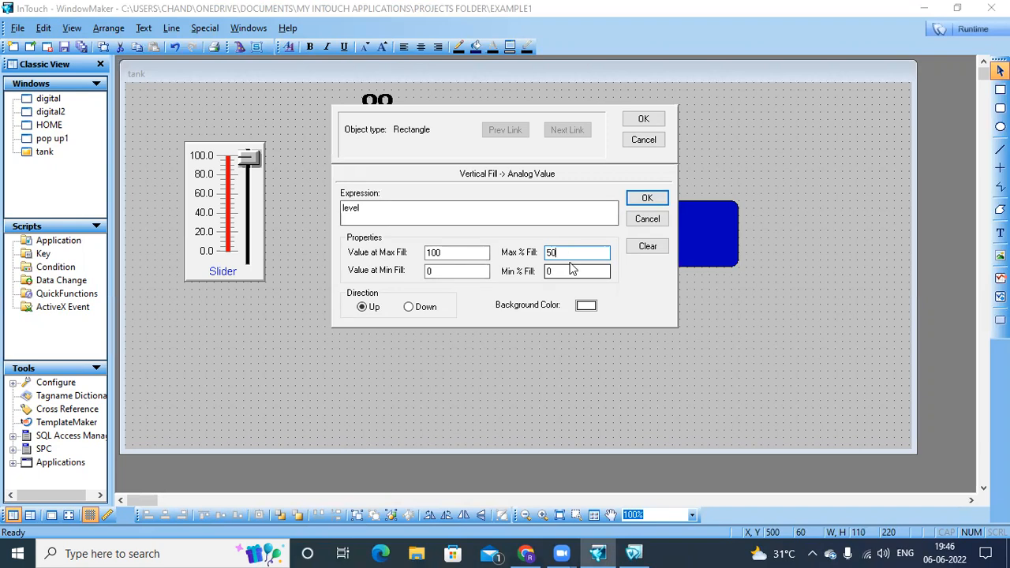
click(648, 199)
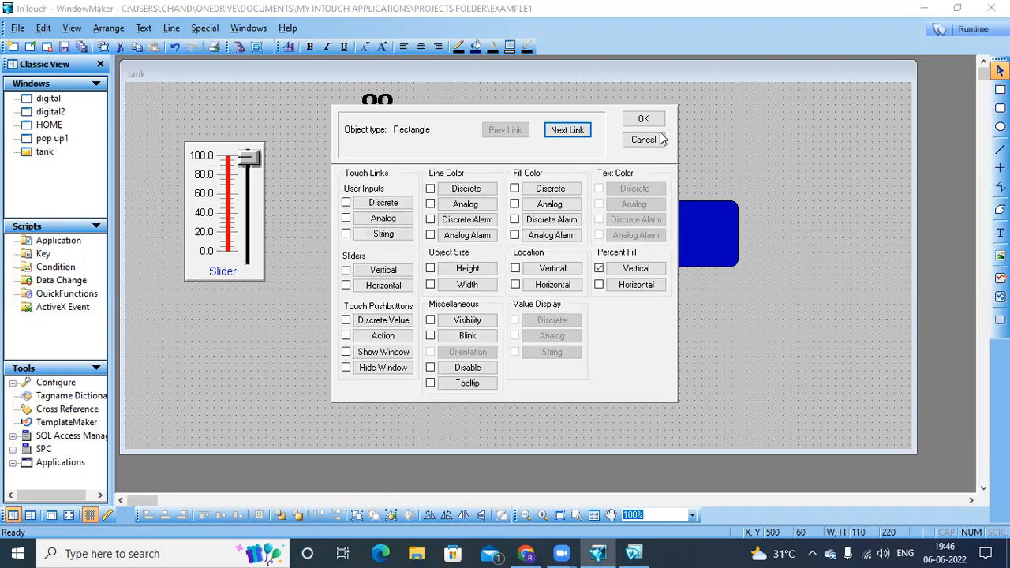
click(645, 119)
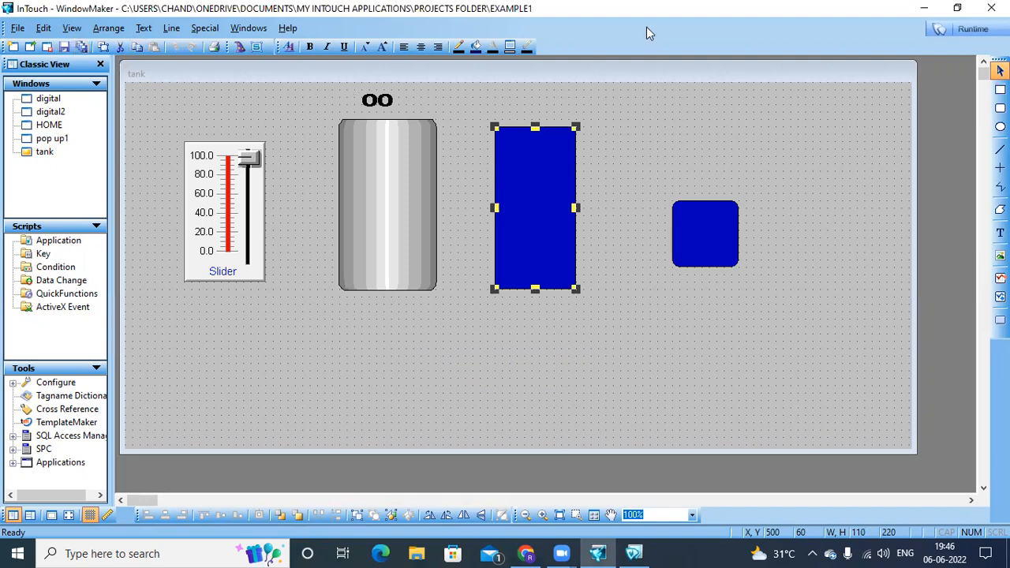
Test the rectangle's limited fill in WindowViewer by raising the slider to 100, and return to WindowMaker.
click(973, 30)
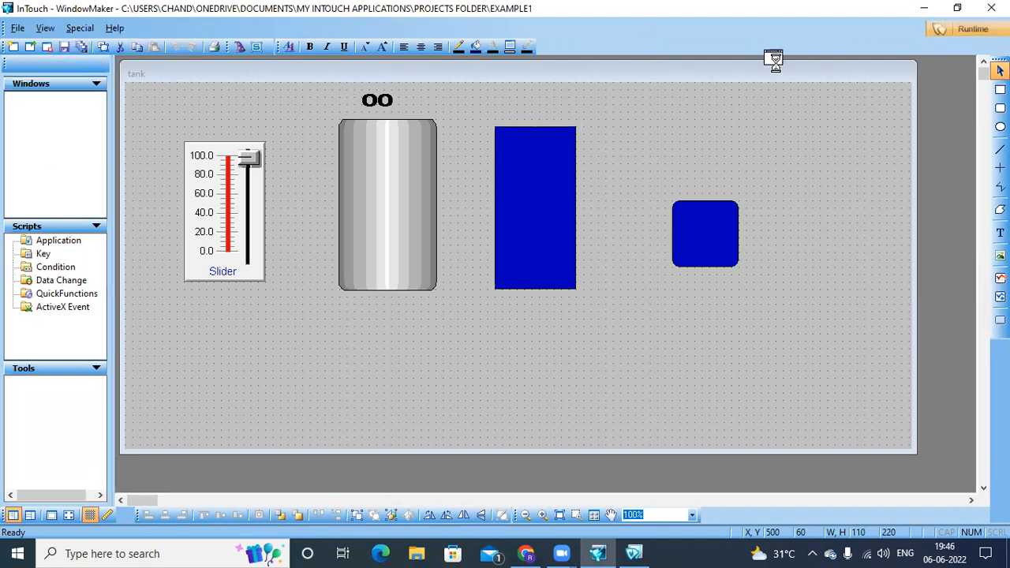
drag(128, 199, 127, 124)
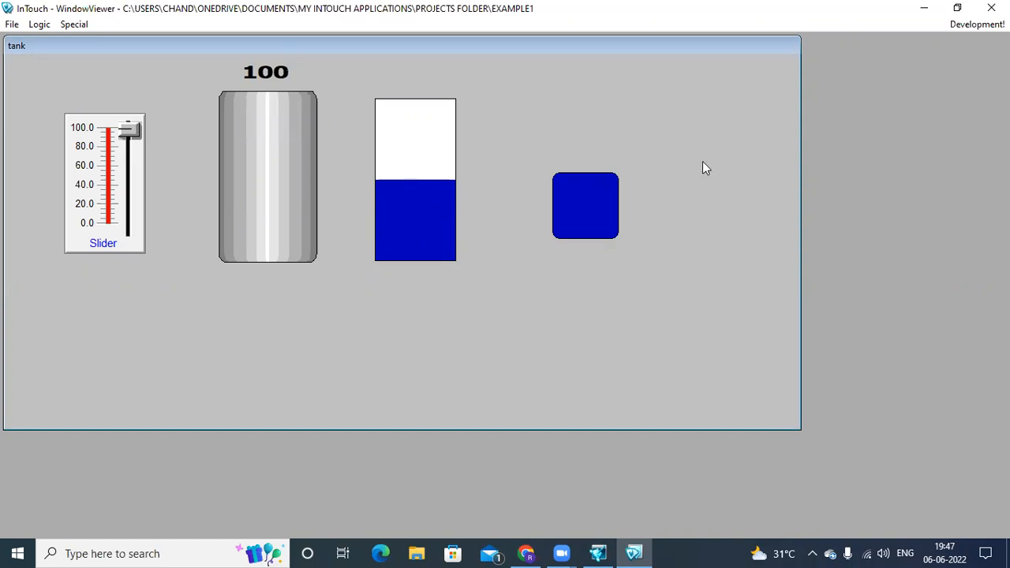
click(961, 24)
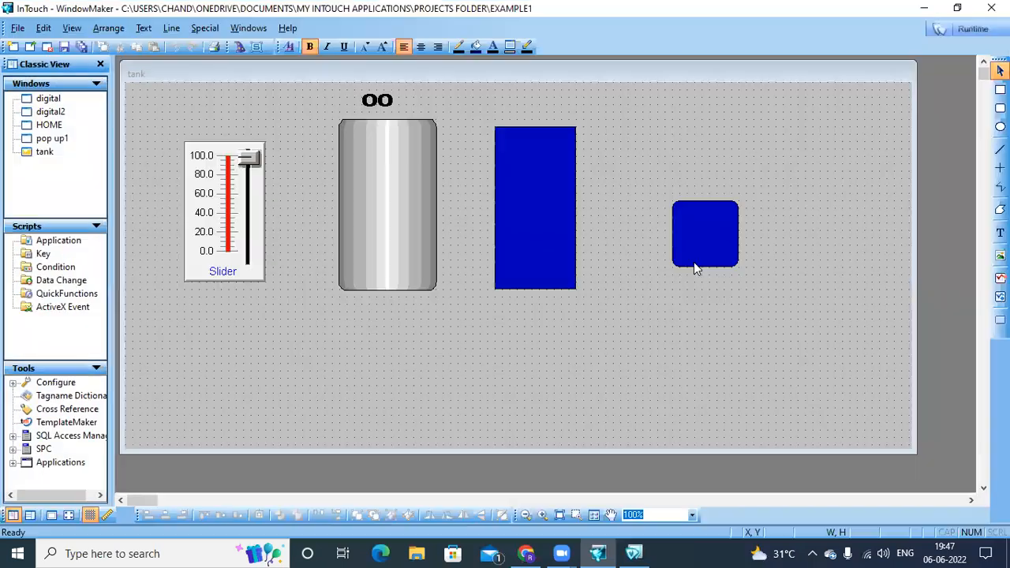
Give the rounded rectangle a vertical location link driven by the expression level, review its movement settings, and save the changes.
double_click(714, 230)
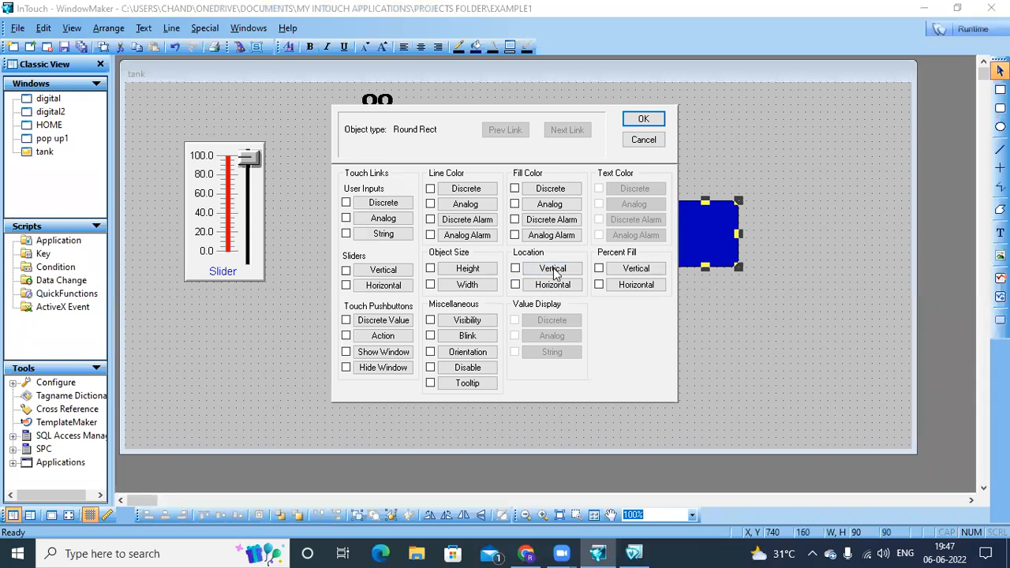
click(553, 270)
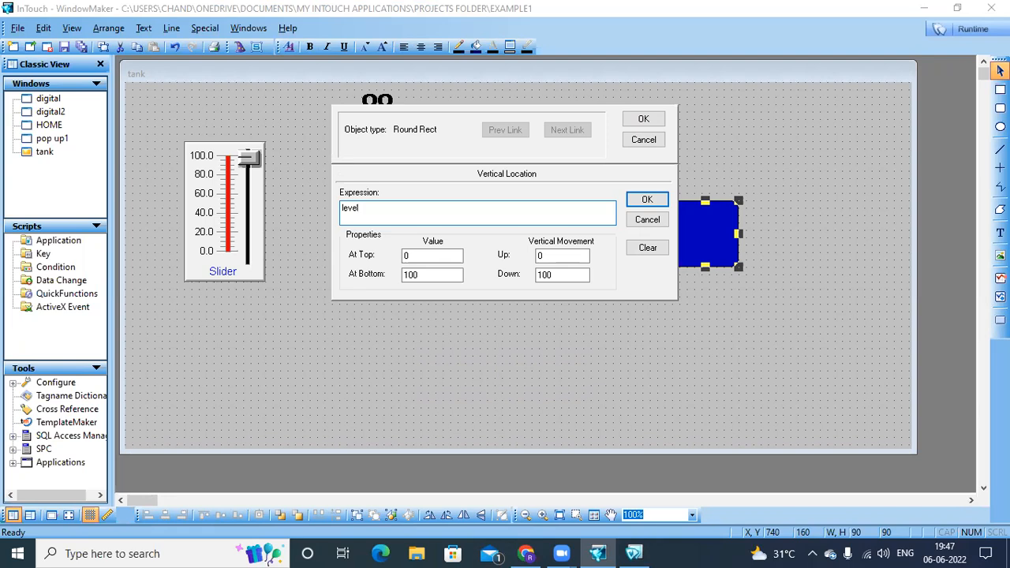
text(level)
key(Return)
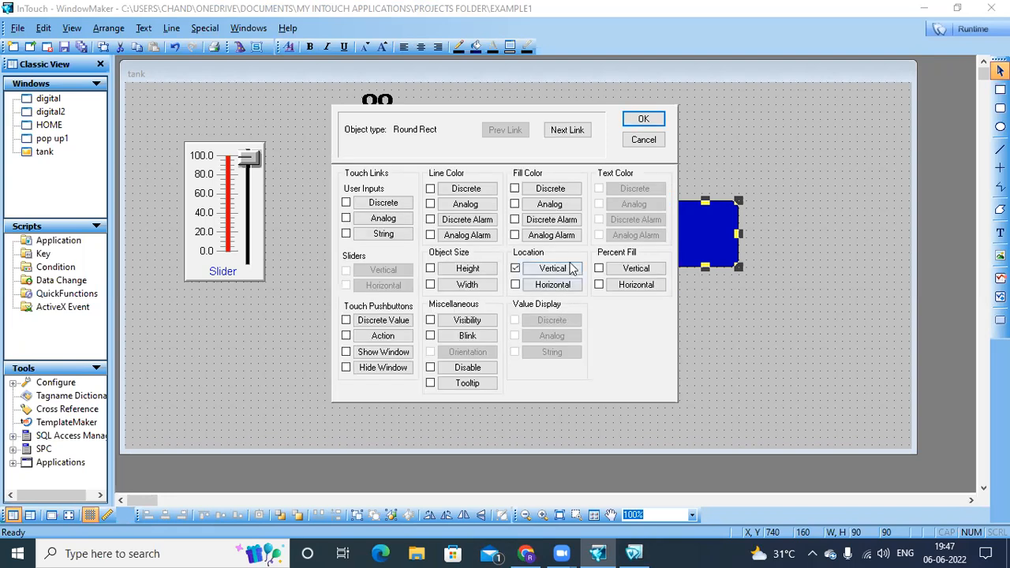
click(573, 268)
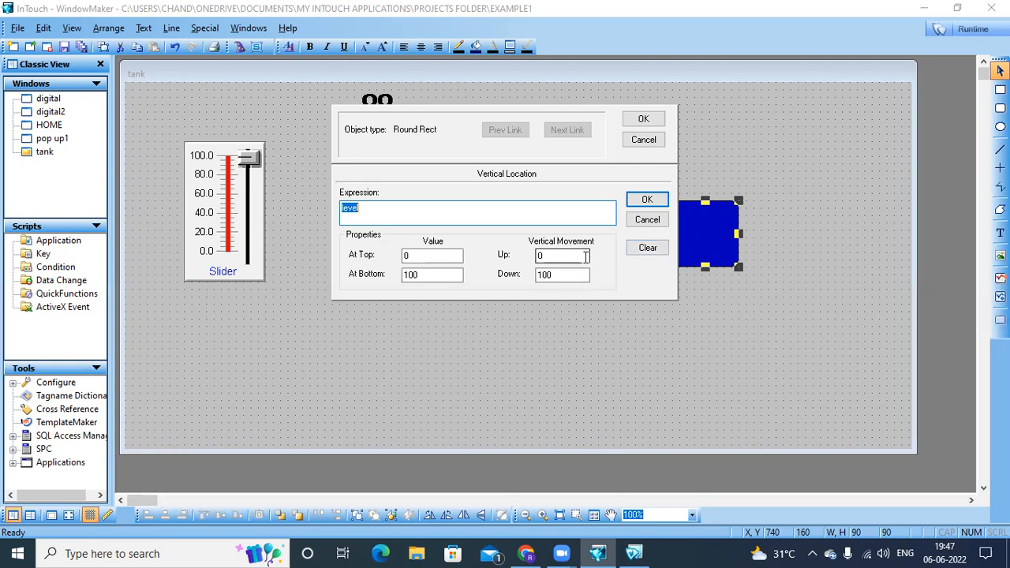
click(647, 199)
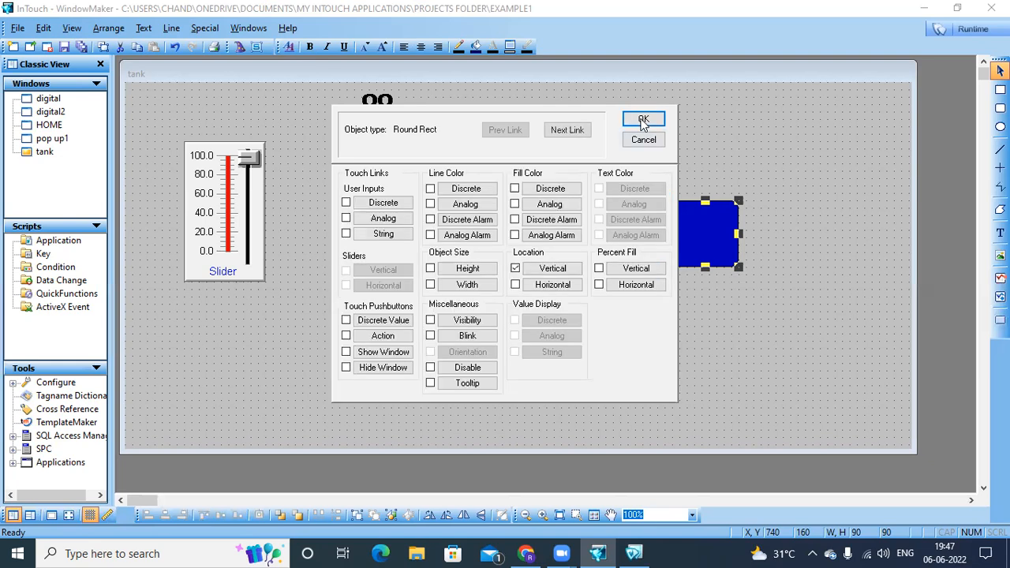
click(644, 119)
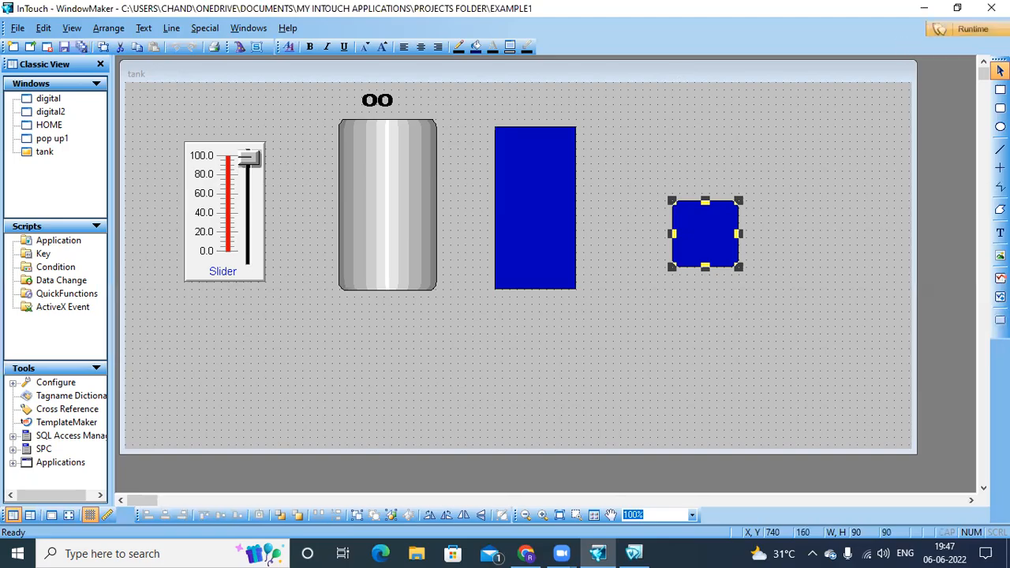
Test the rounded rectangle's vertical movement in WindowViewer by moving the slider to 0 and to 100, and return to WindowMaker.
click(973, 28)
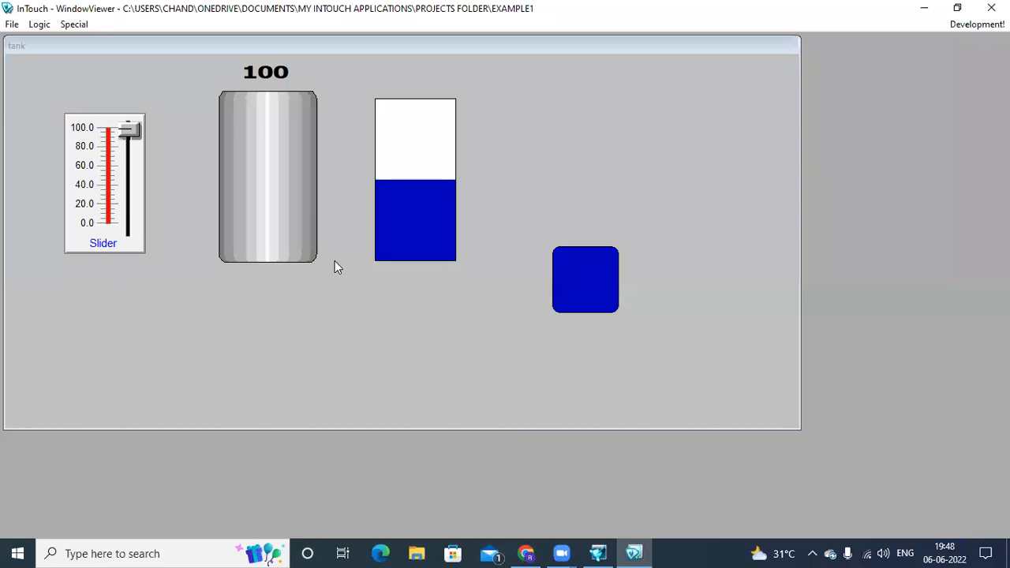
drag(131, 133, 130, 229)
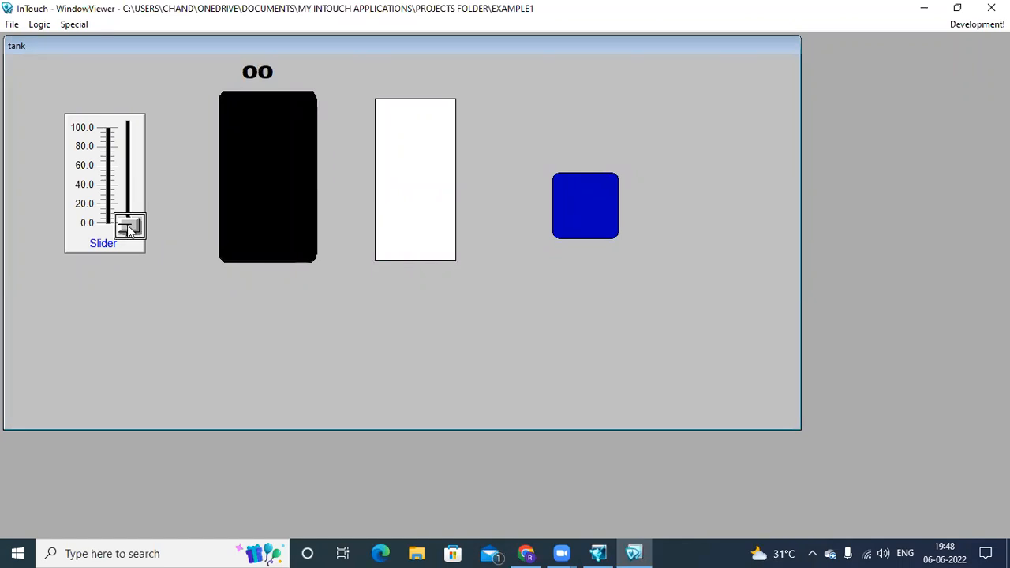
drag(127, 212, 124, 117)
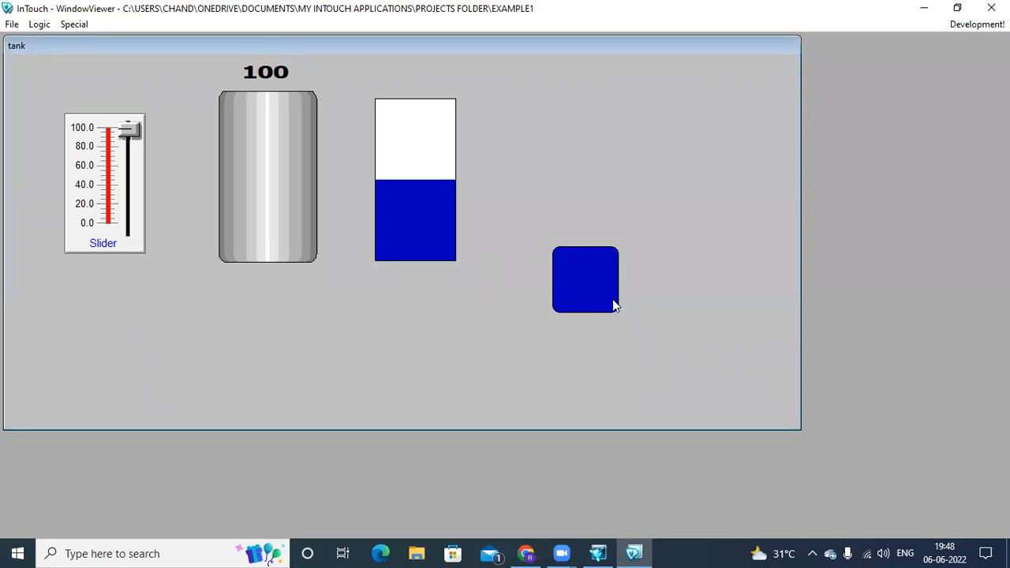
click(971, 24)
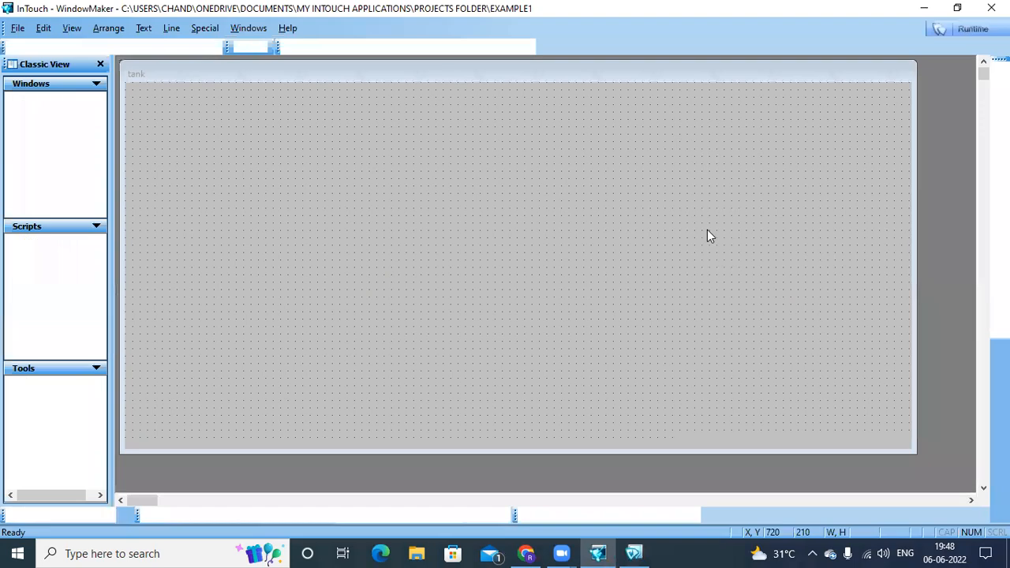
Set the Down vertical movement of the rounded rectangle's location link to 200 and save all windows.
double_click(707, 234)
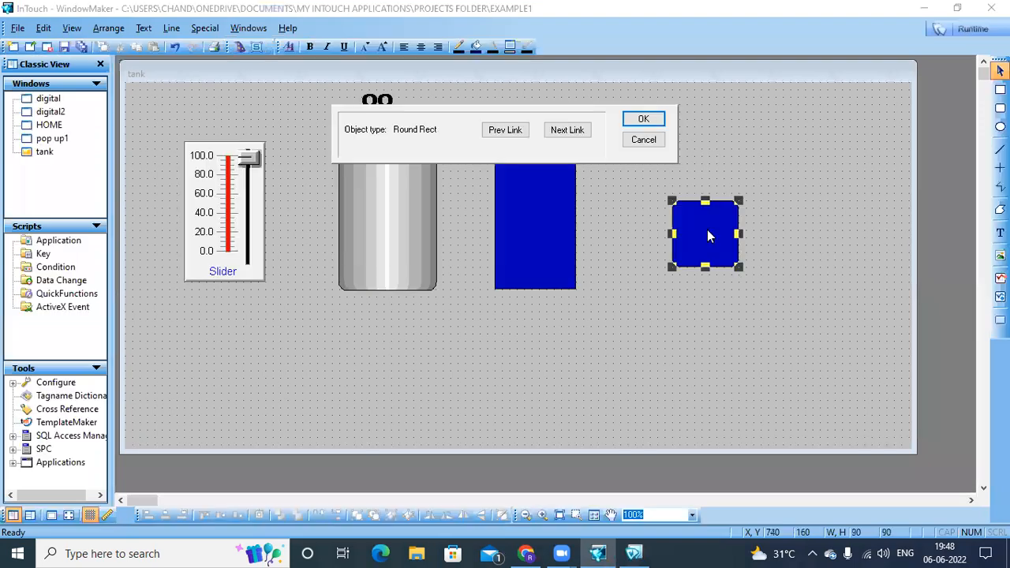
click(553, 273)
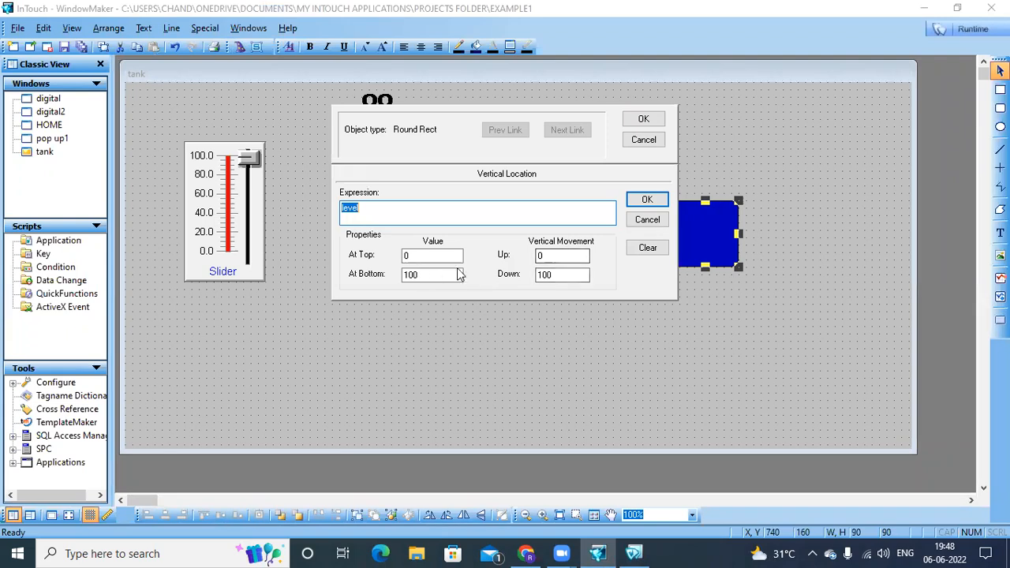
click(570, 272)
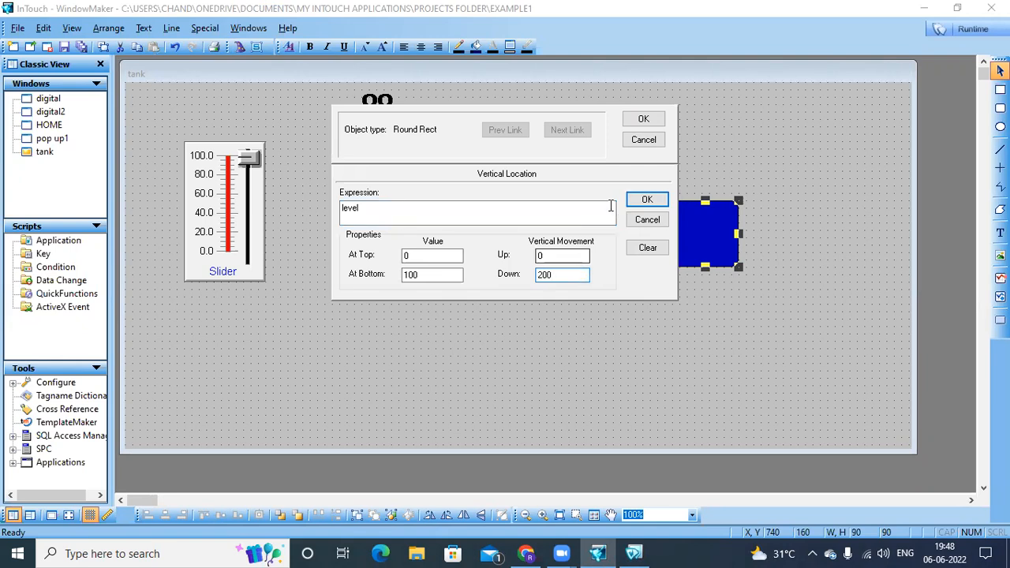
click(648, 200)
click(644, 118)
click(82, 46)
Test the rounded rectangle's extended vertical movement in WindowViewer by lowering the slider to 0.
click(974, 30)
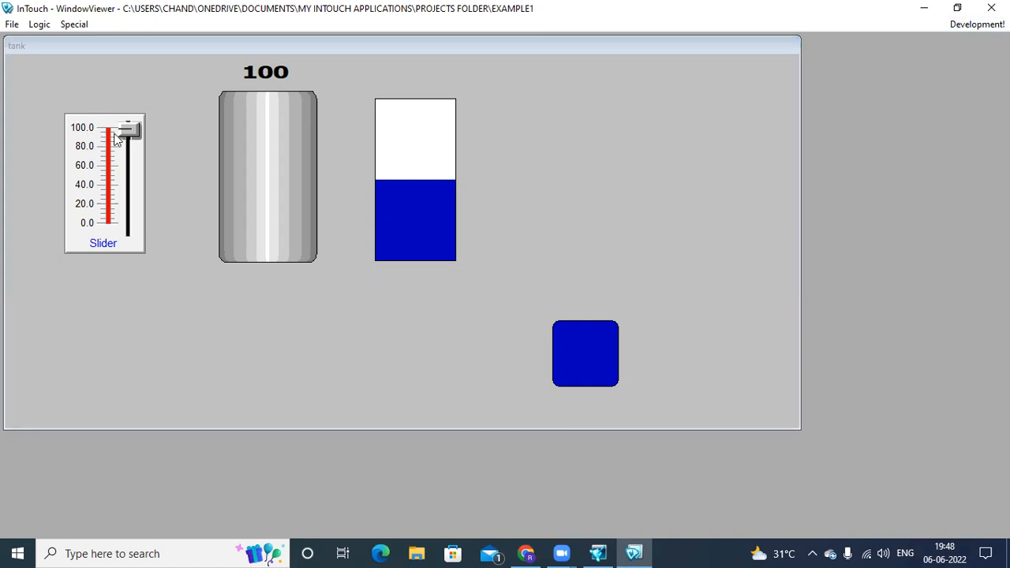
drag(128, 134, 126, 146)
drag(129, 196, 131, 228)
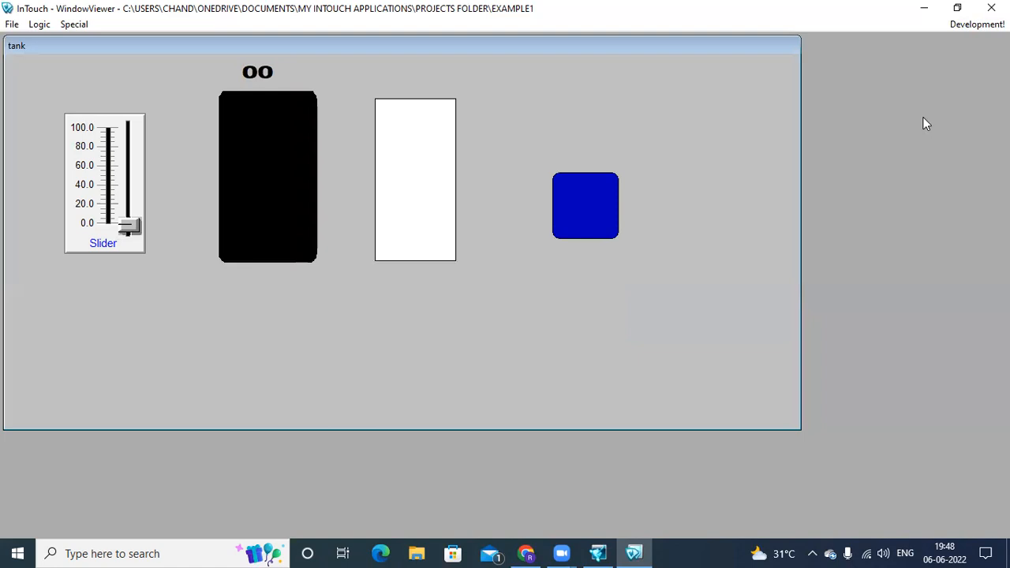
Return to WindowMaker and review the settings of the rounded rectangle's vertical location link.
click(968, 24)
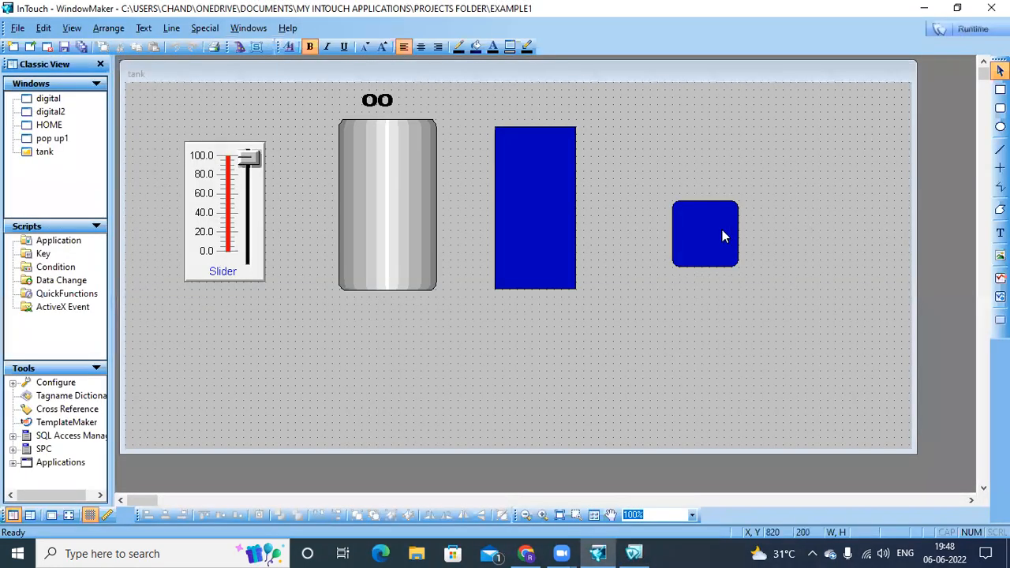
click(698, 233)
double_click(699, 232)
click(573, 270)
click(573, 270)
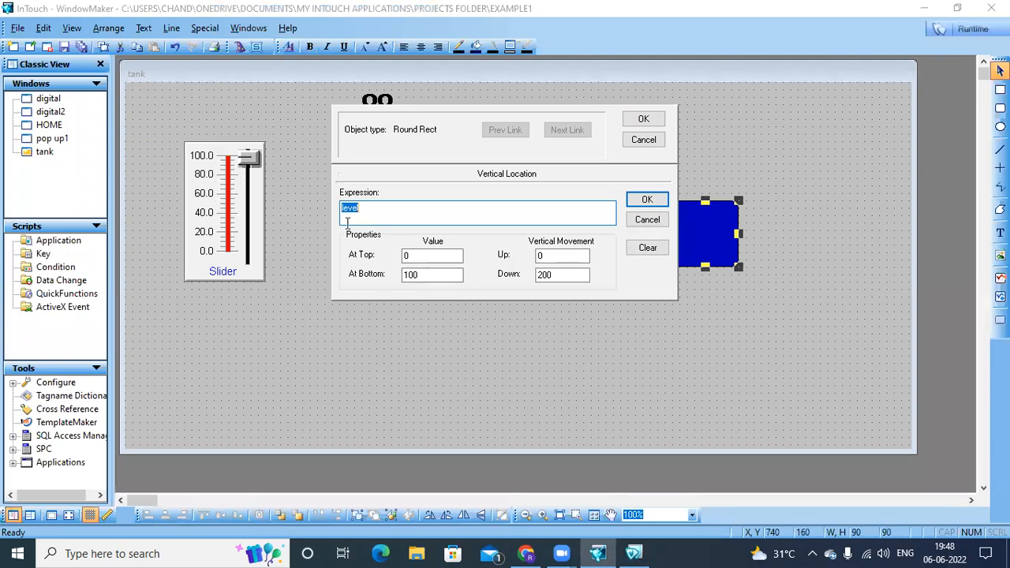
click(474, 215)
click(647, 199)
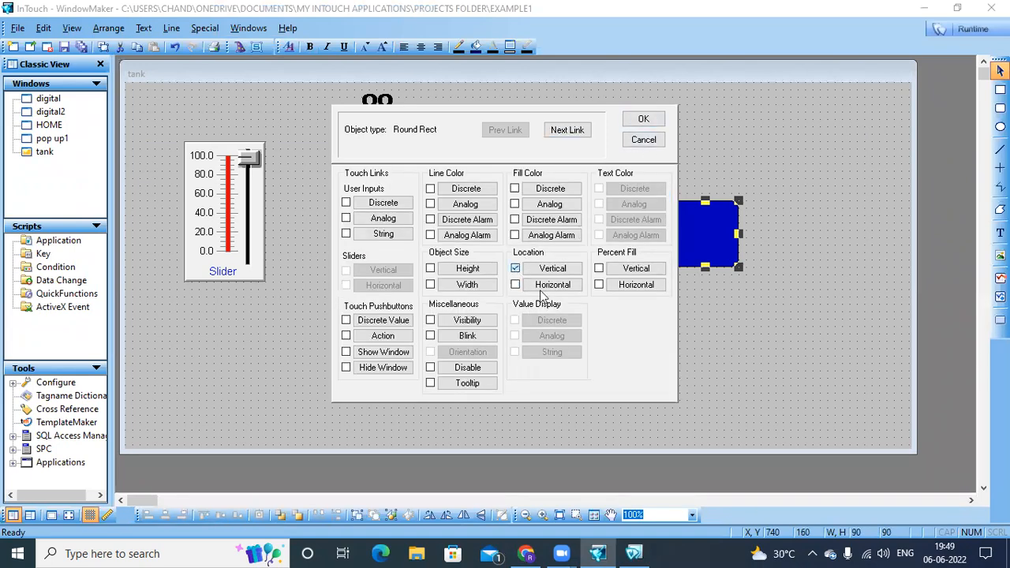
Replace the rounded rectangle's vertical location link with a horizontal location link driven by the expression level, and save all windows.
click(541, 285)
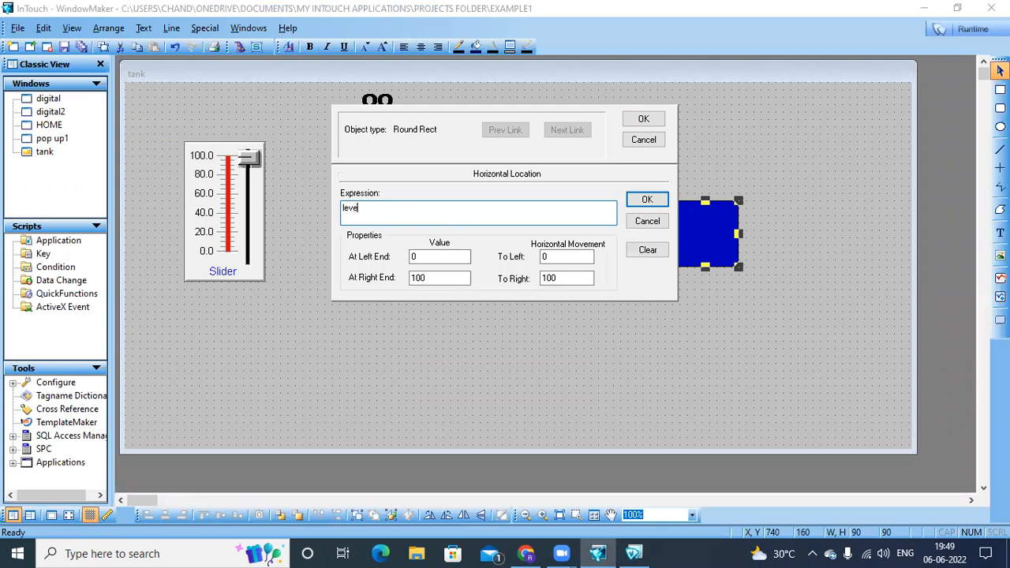
click(646, 199)
click(643, 120)
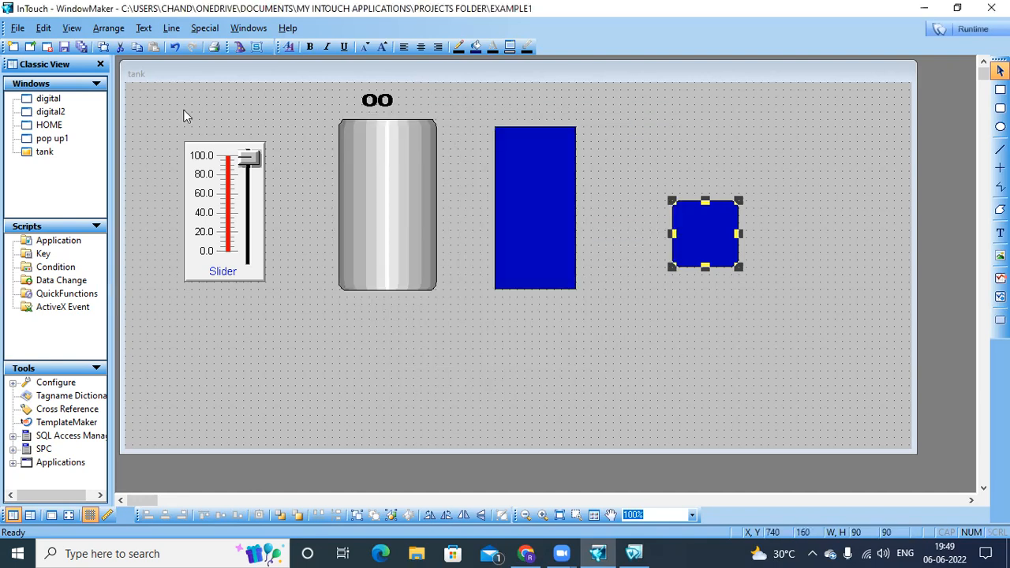
click(83, 47)
Test the rounded rectangle's horizontal movement in WindowViewer by raising the slider to 100, and return to WindowMaker.
click(975, 30)
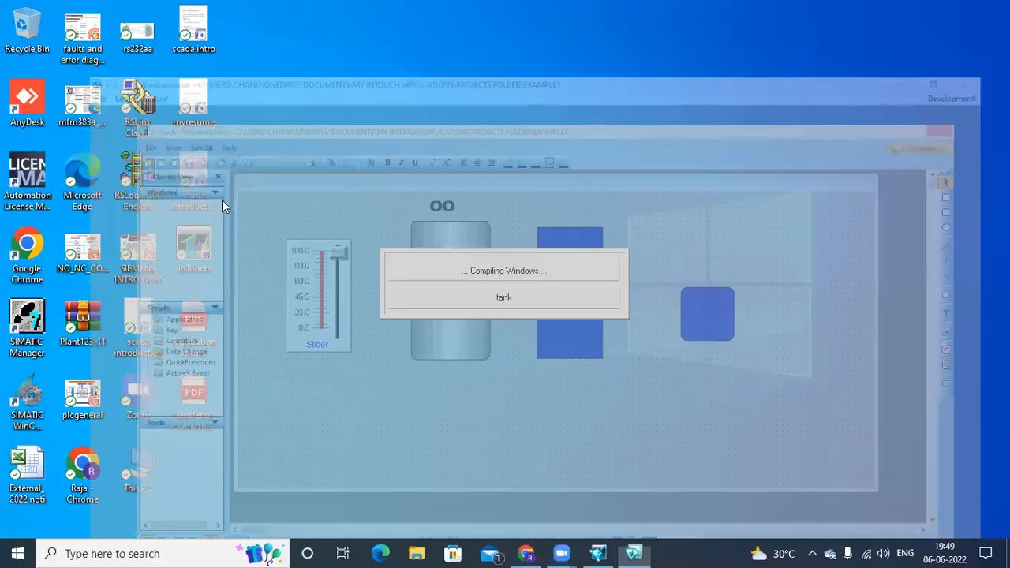
drag(132, 225, 129, 110)
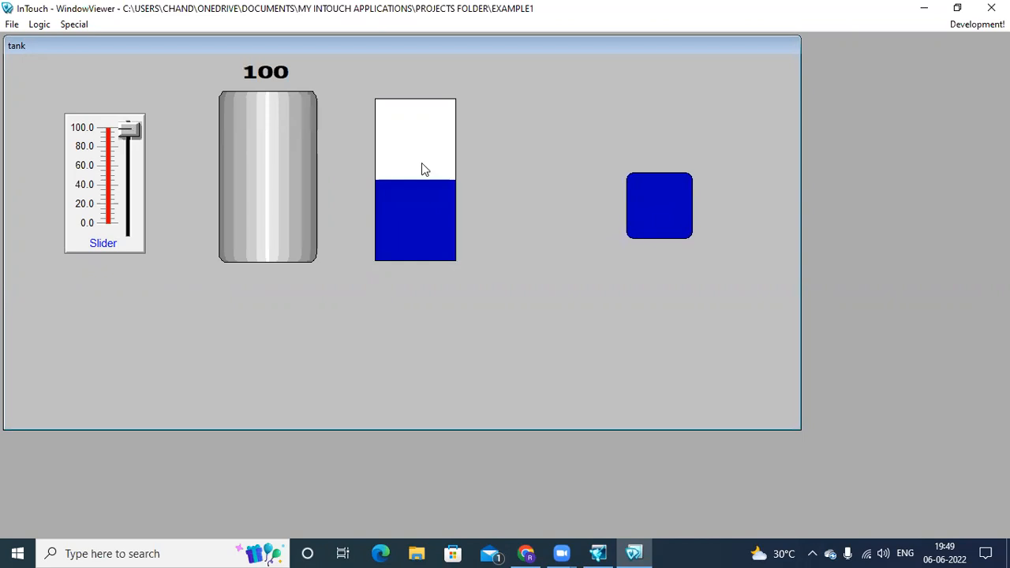
click(946, 25)
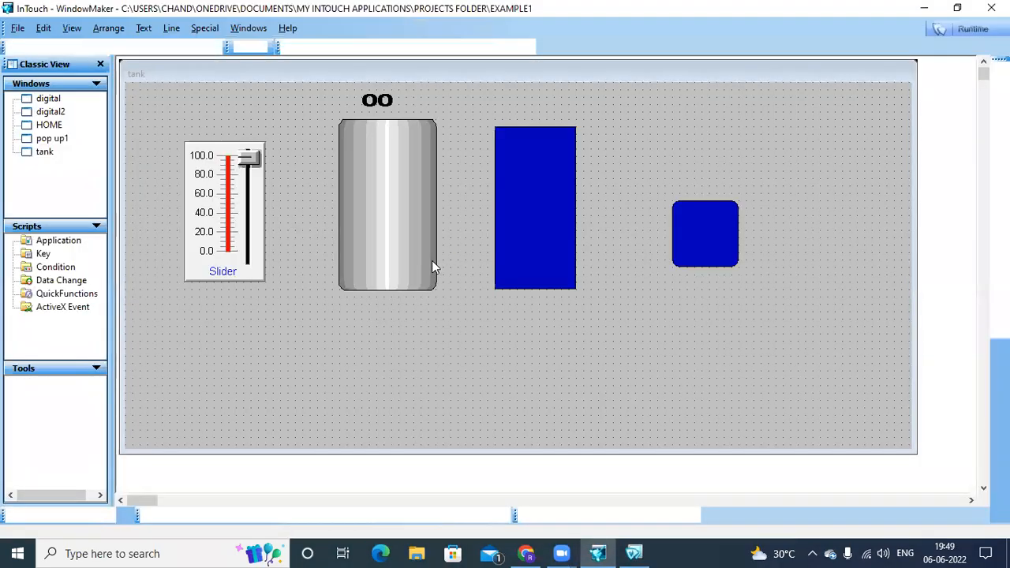
Set the To Right movement of the rounded rectangle's horizontal location link to 200 and save all windows.
click(684, 234)
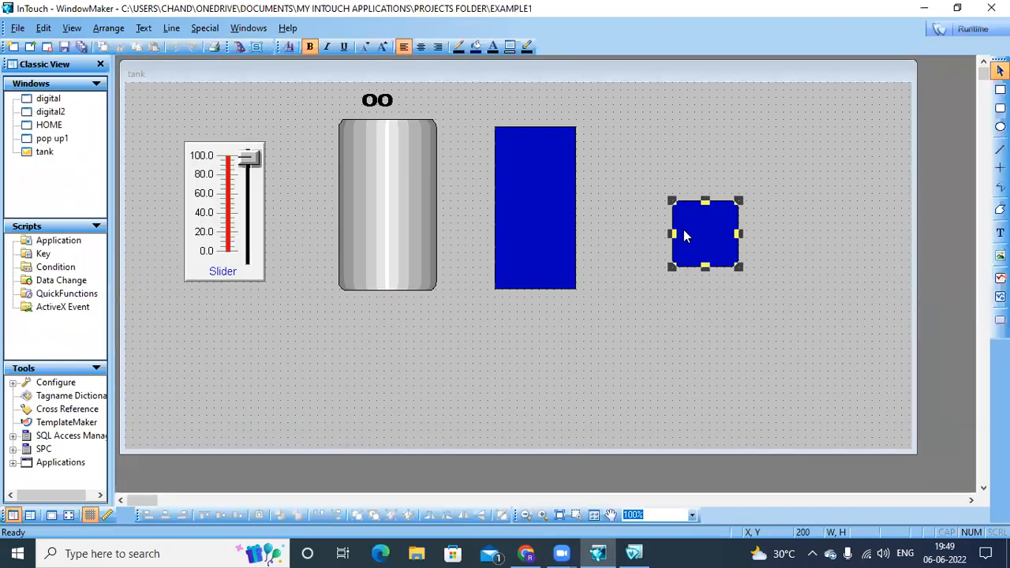
double_click(683, 233)
click(515, 284)
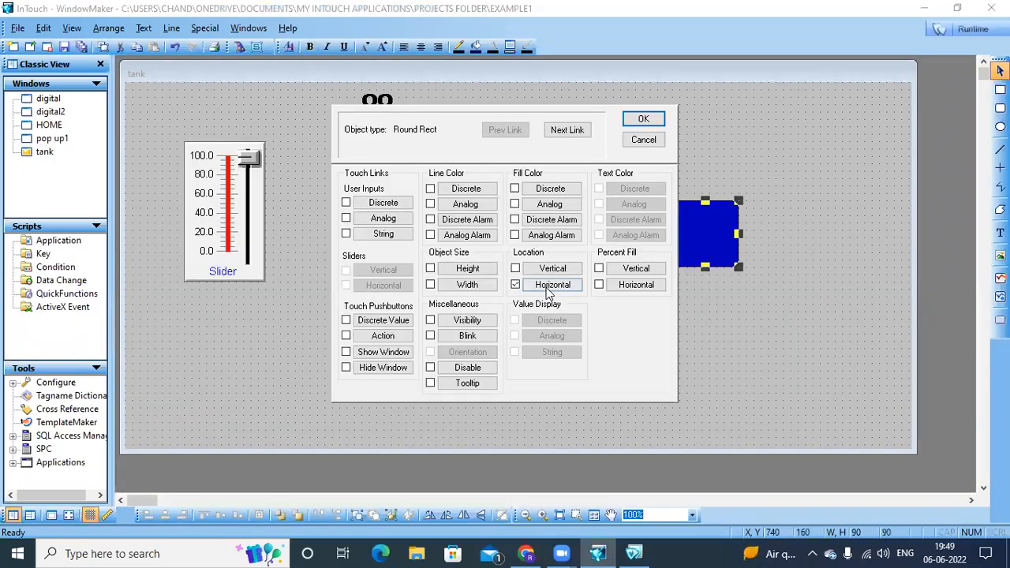
click(550, 288)
click(556, 279)
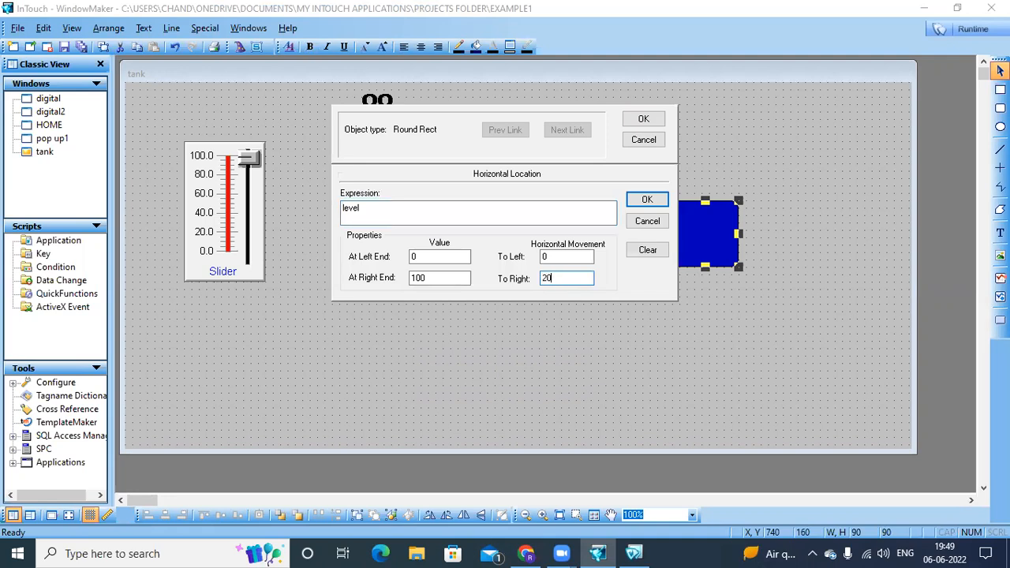
click(648, 200)
click(639, 121)
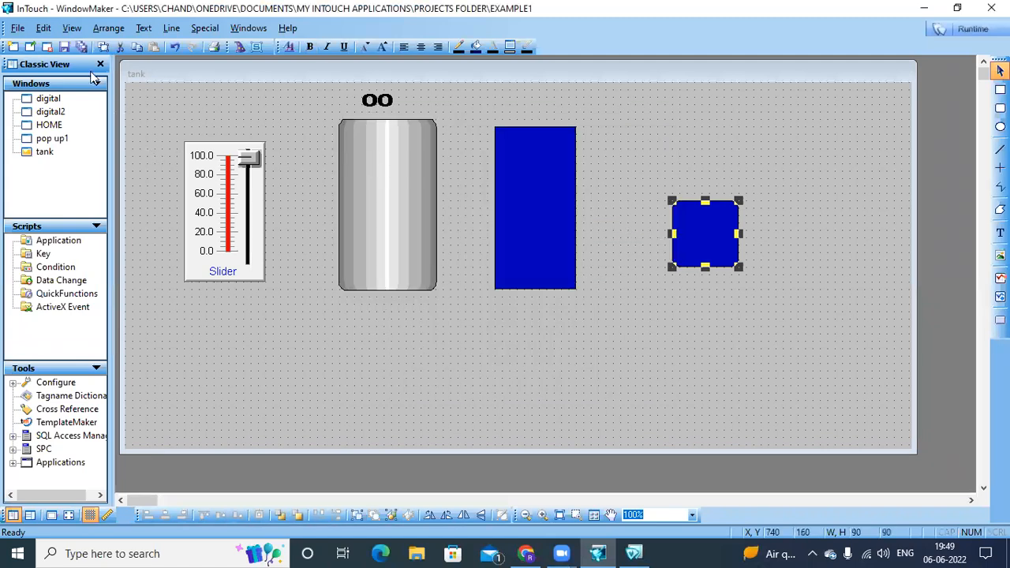
click(84, 49)
Test the rounded rectangle's extended horizontal movement in WindowViewer by lowering the slider to 0, and return to WindowMaker.
click(961, 32)
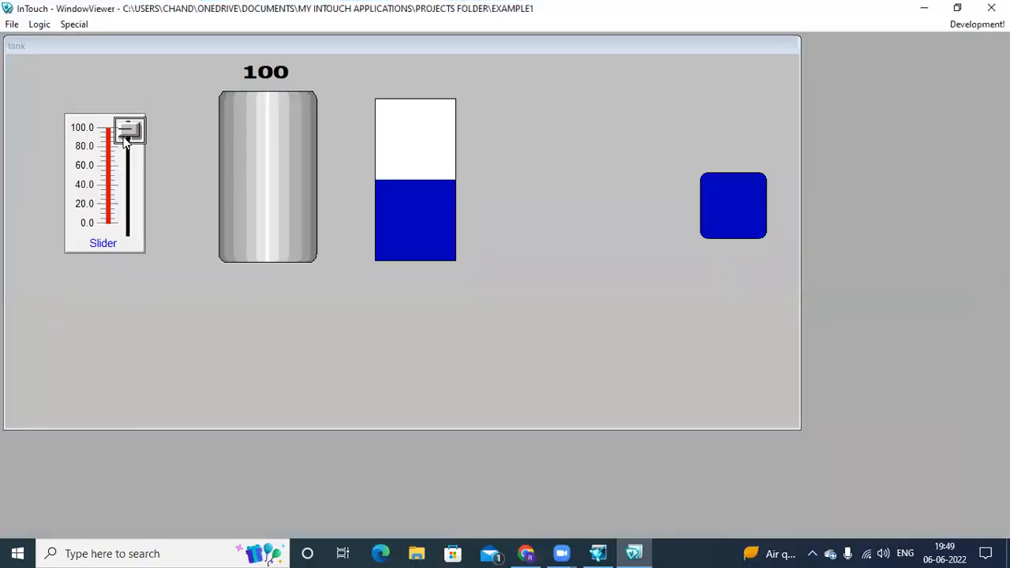
drag(129, 129, 105, 251)
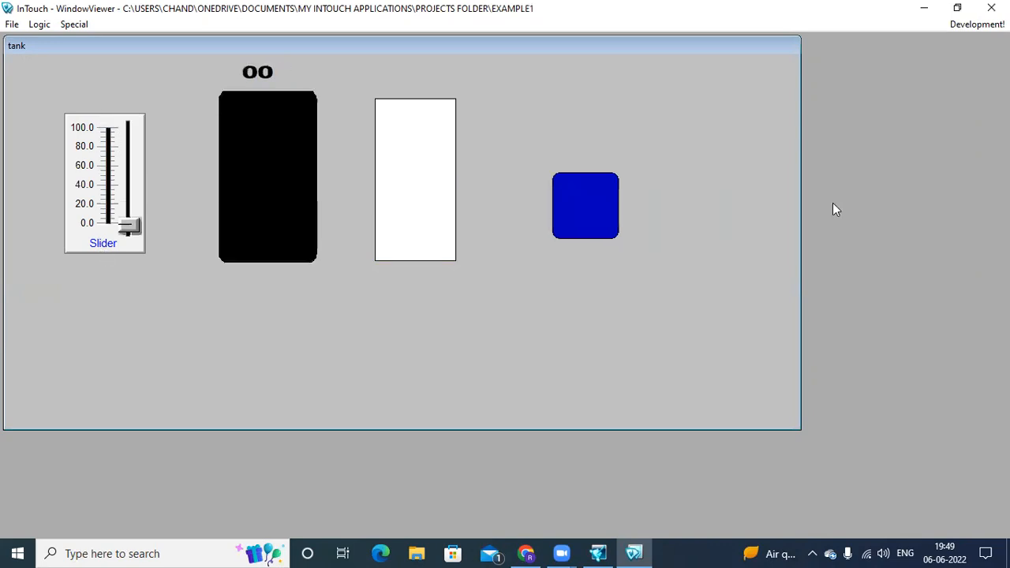
click(957, 28)
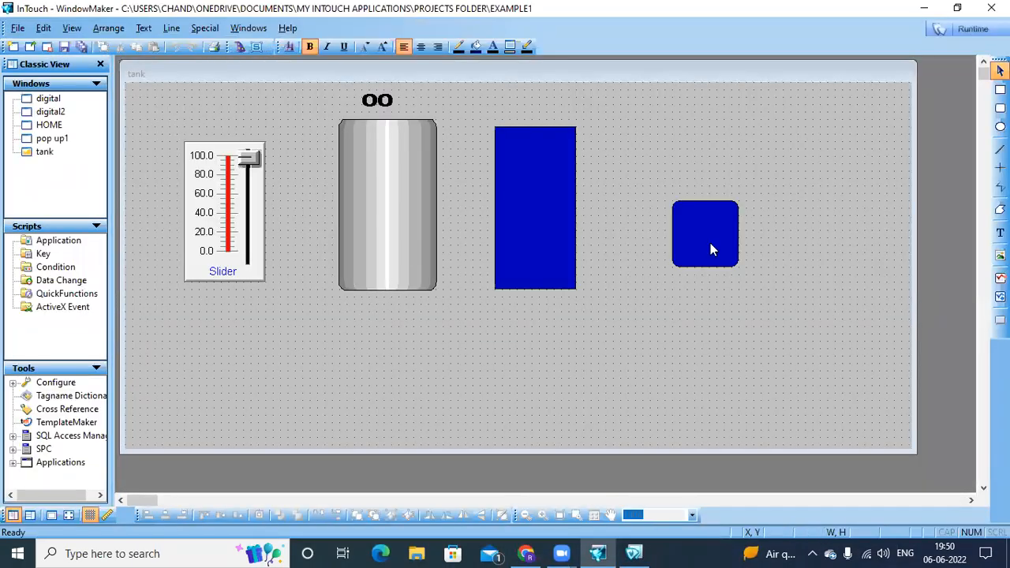
Give the rounded rectangle an object height link driven by the expression level, with heights from 0 to 100 % and a bottom anchor.
double_click(710, 243)
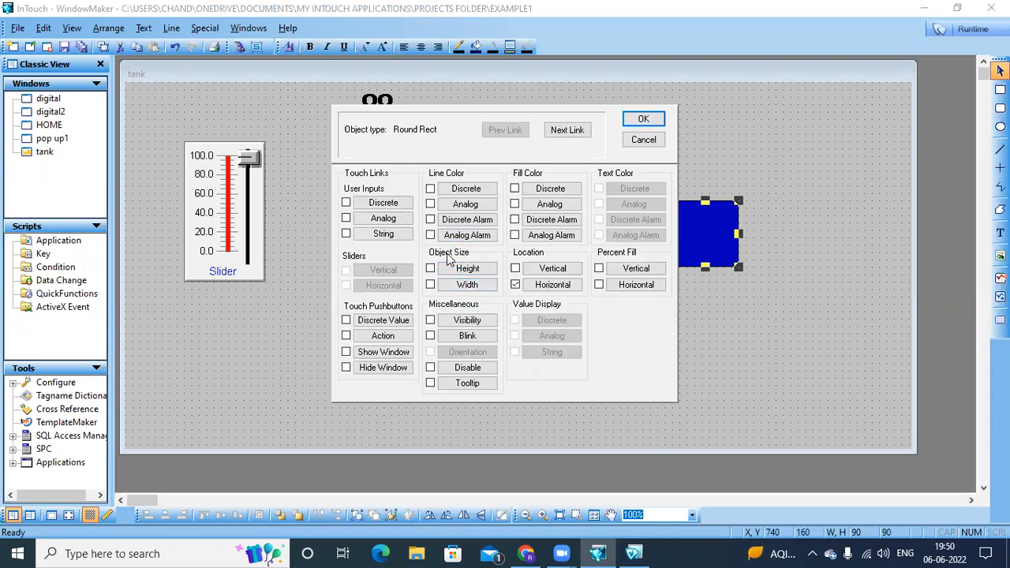
click(460, 269)
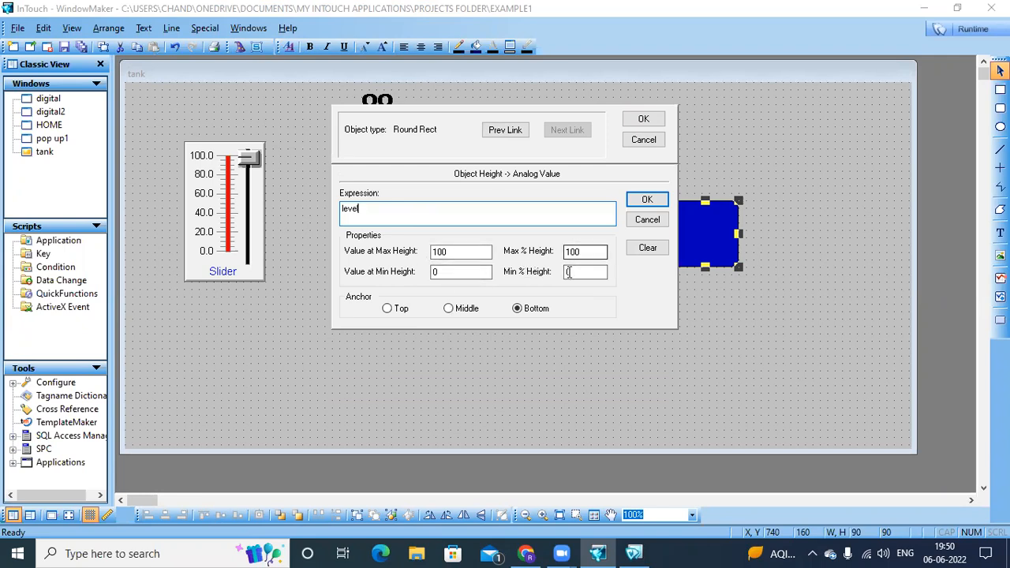
click(648, 199)
click(644, 118)
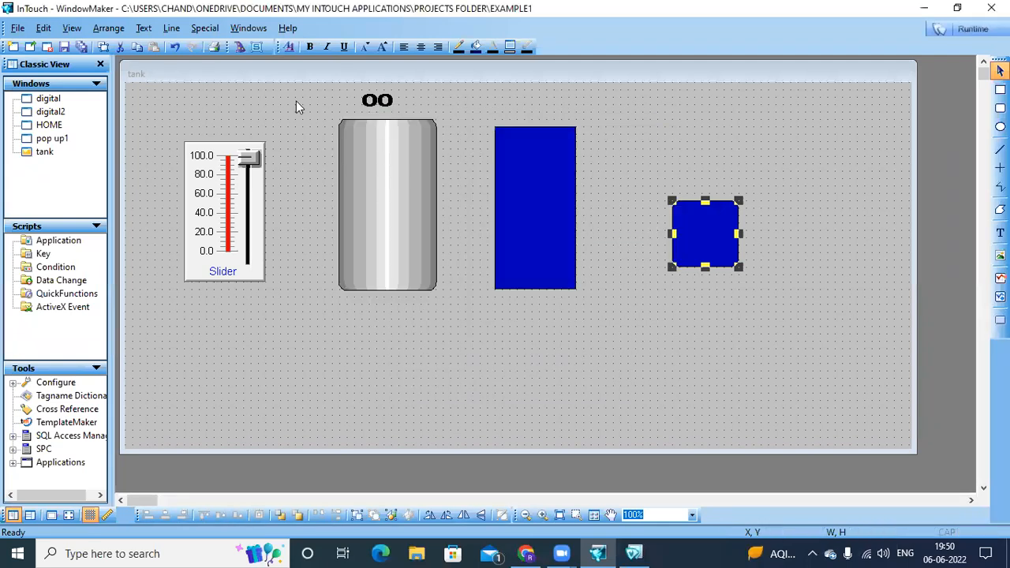
Turn off the rounded rectangle's horizontal location link and save all windows.
double_click(684, 238)
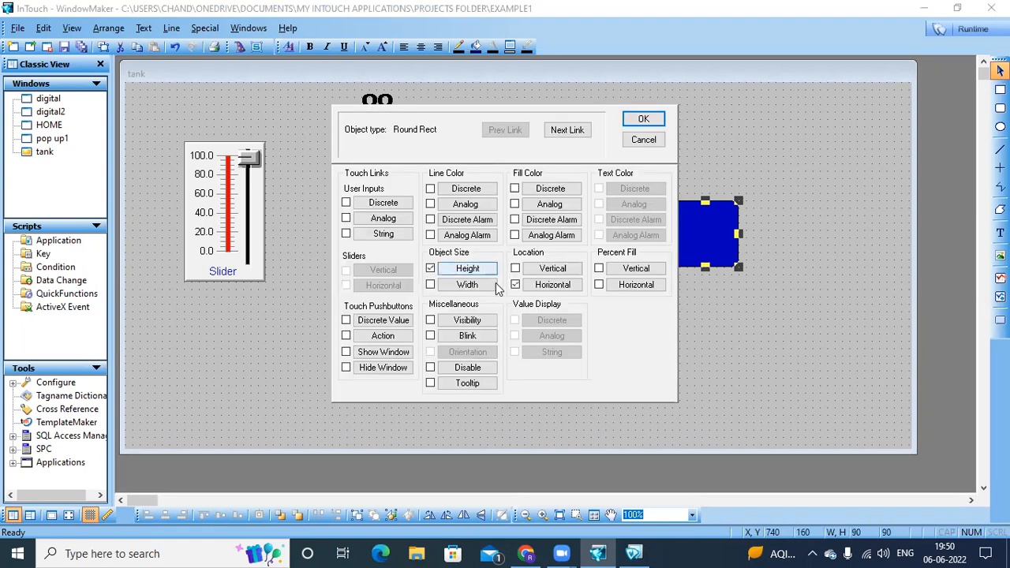
click(515, 286)
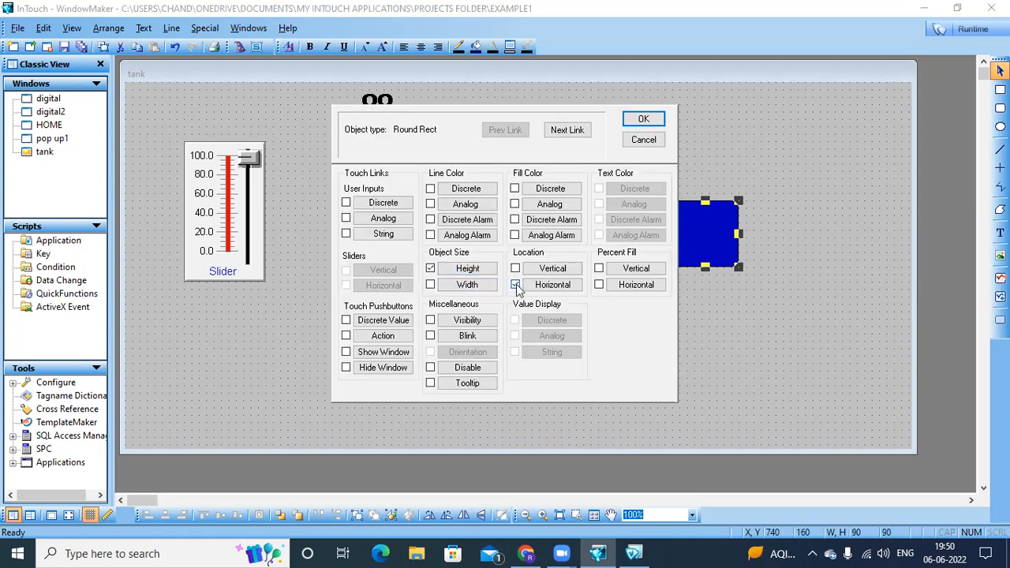
click(644, 120)
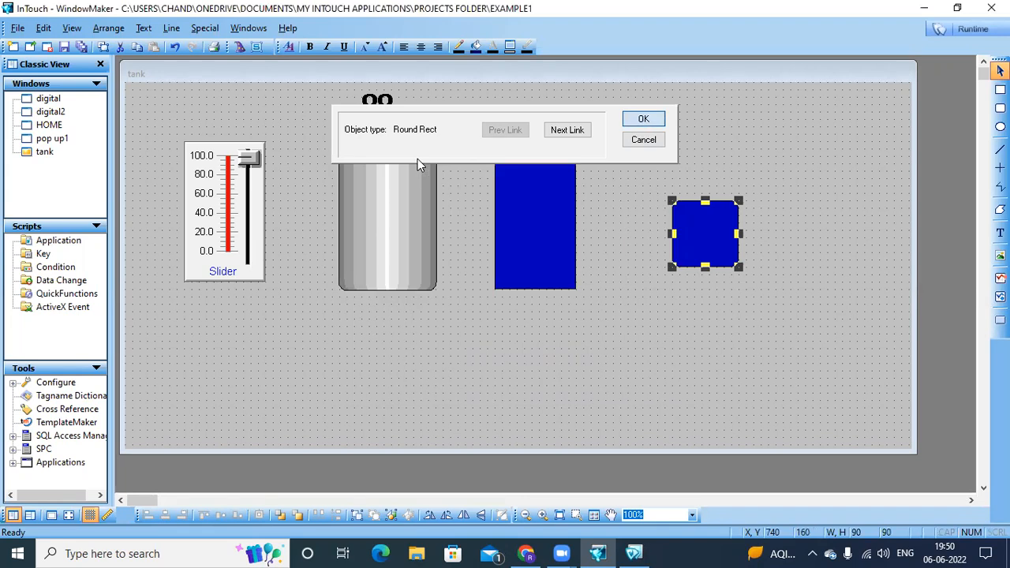
click(82, 48)
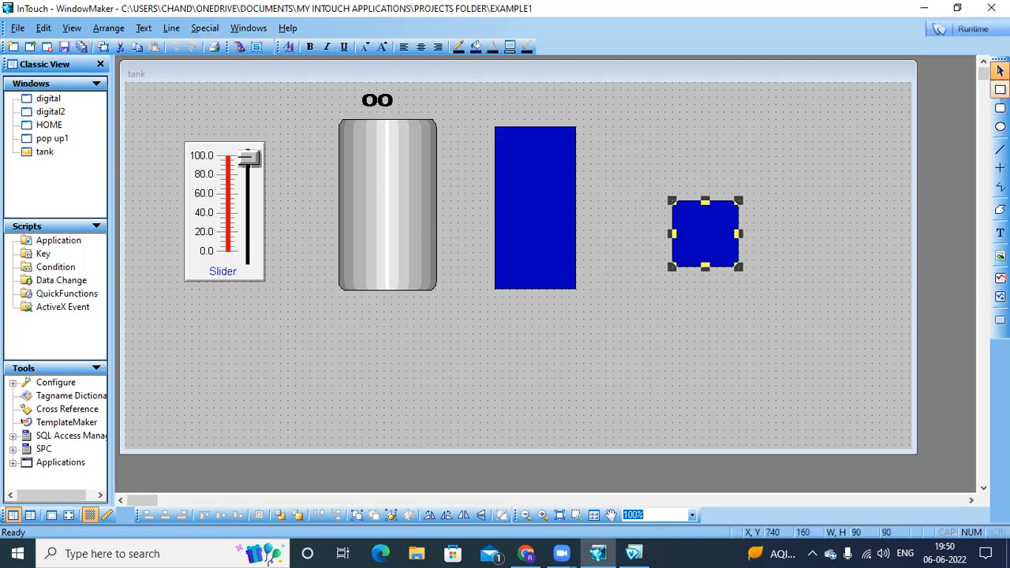
Test the rounded rectangle's height change in WindowViewer by raising the slider from 0 to 100, and return to WindowMaker.
click(967, 30)
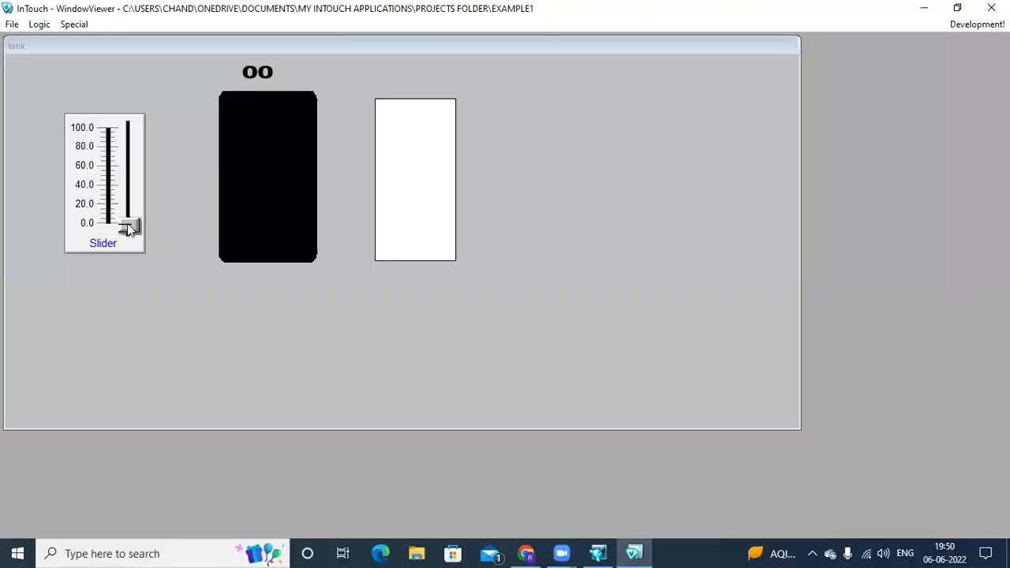
click(126, 210)
drag(127, 205, 123, 125)
drag(124, 215, 123, 176)
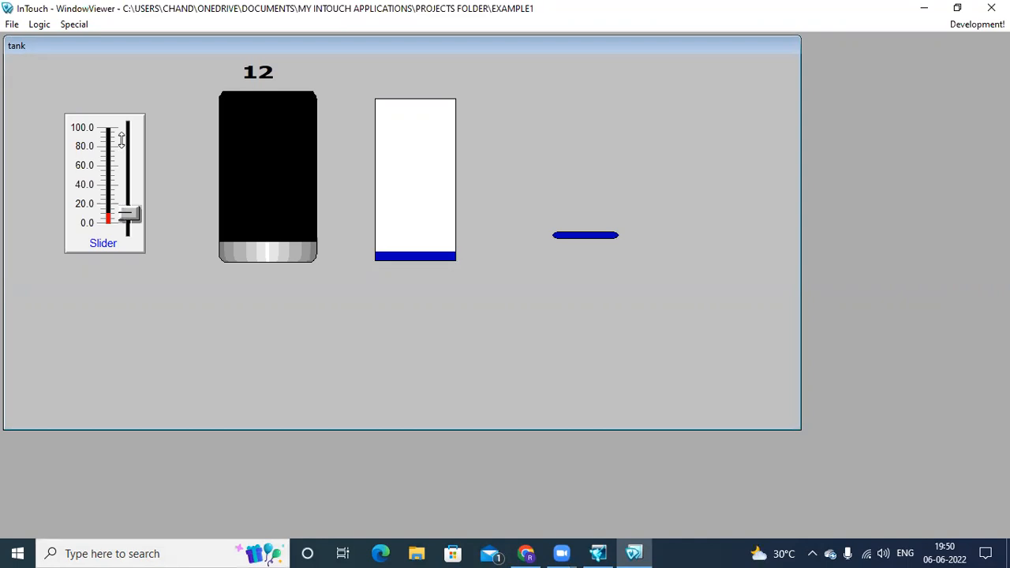
drag(521, 165, 968, 108)
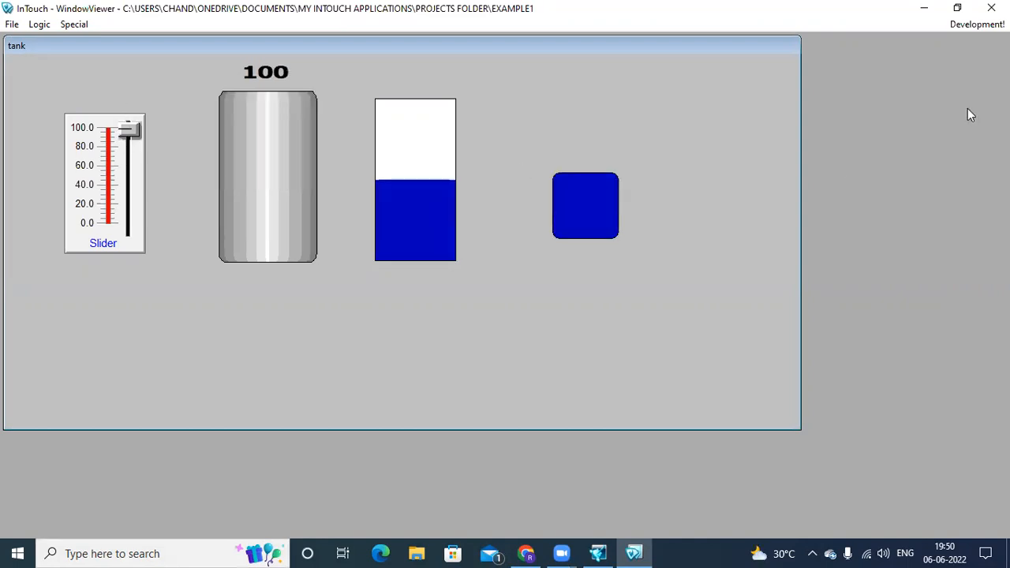
click(976, 25)
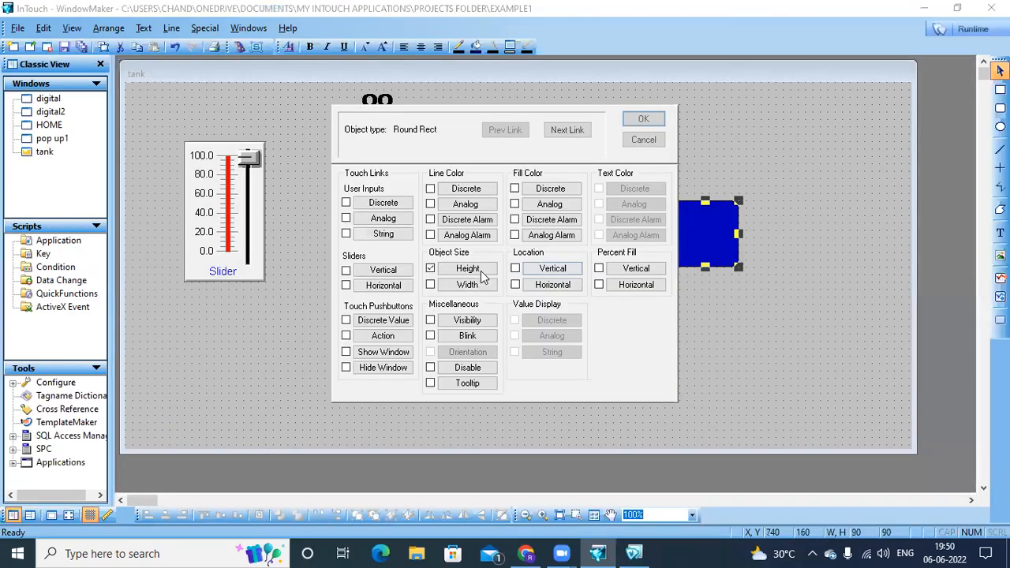
Set the rounded rectangle's height link to a maximum height of 50 % with the anchor at Middle.
click(474, 453)
click(600, 249)
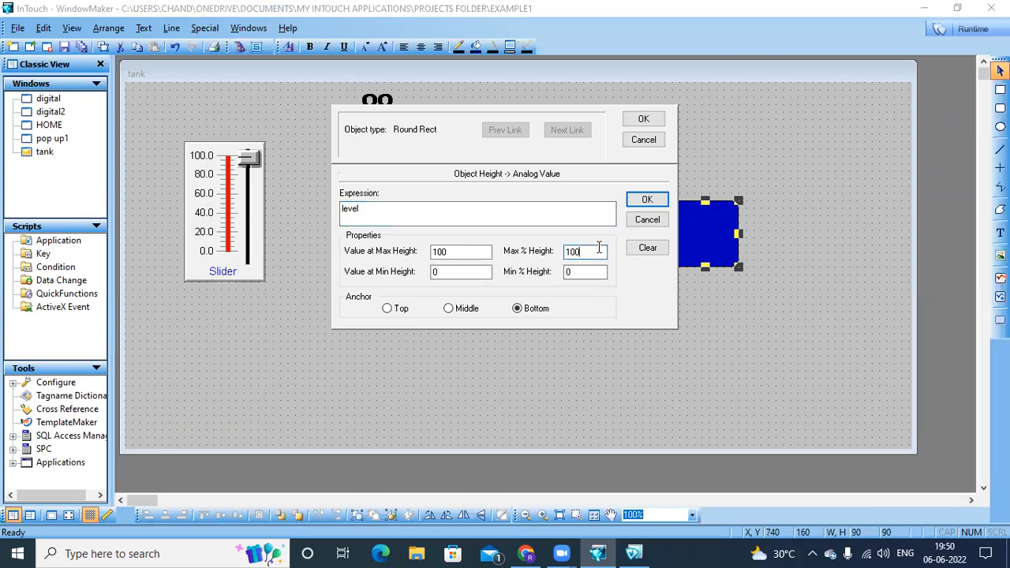
text(50)
click(450, 309)
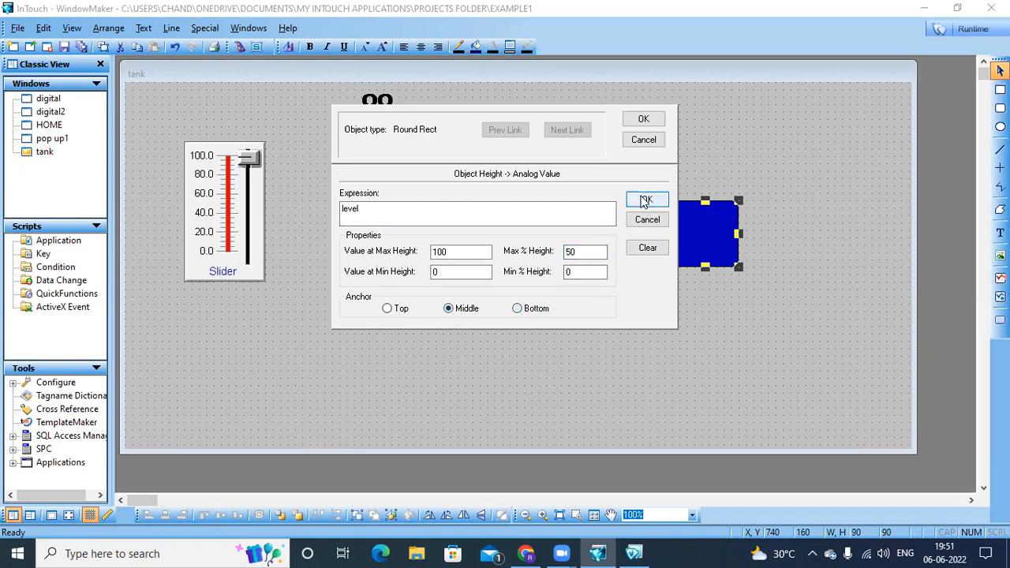
click(646, 201)
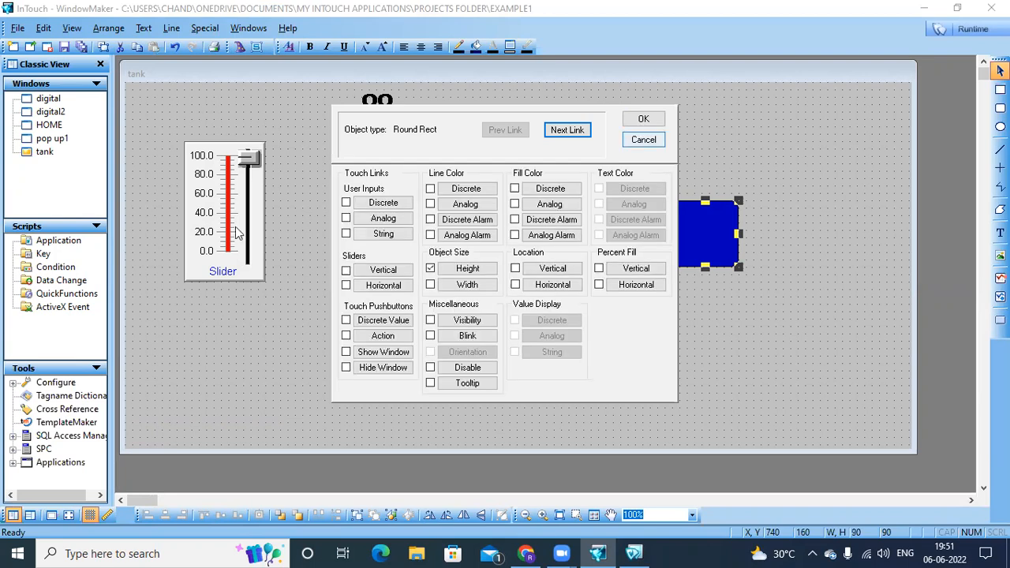
click(643, 119)
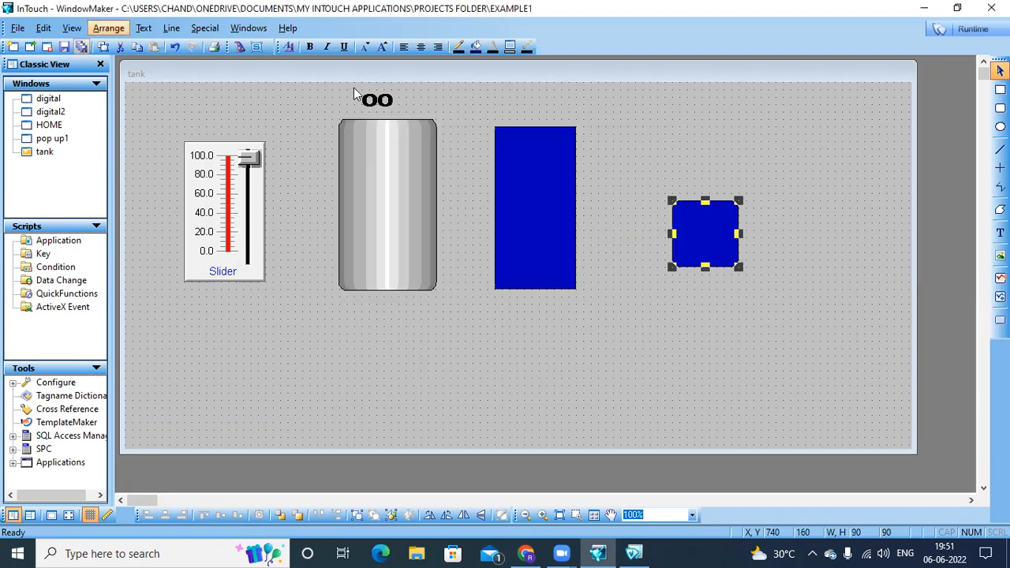
Test the middle-anchored height change in WindowViewer by moving the slider to 0 and back to 100.
click(973, 30)
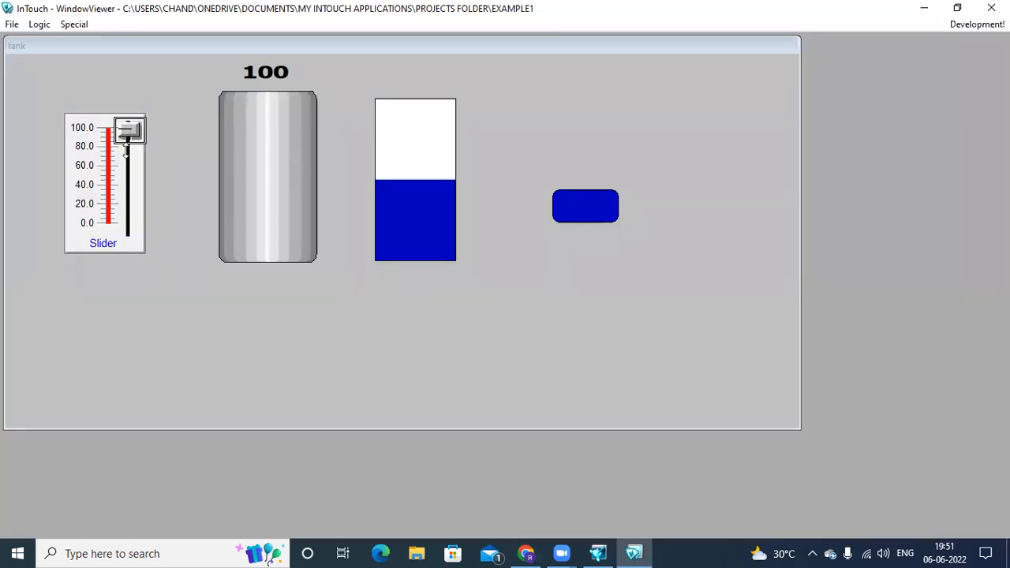
drag(126, 151, 124, 227)
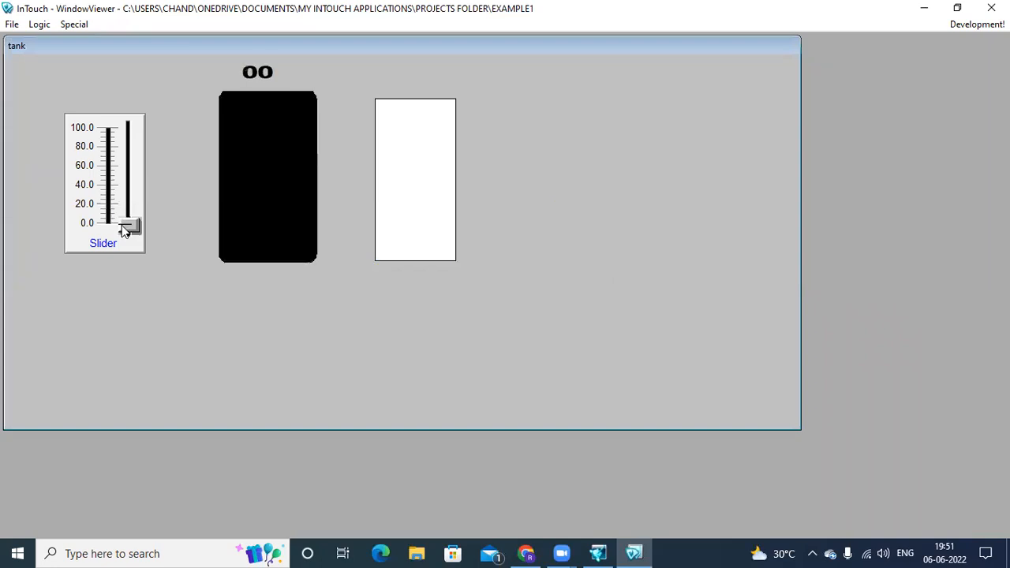
click(120, 172)
drag(118, 120, 119, 109)
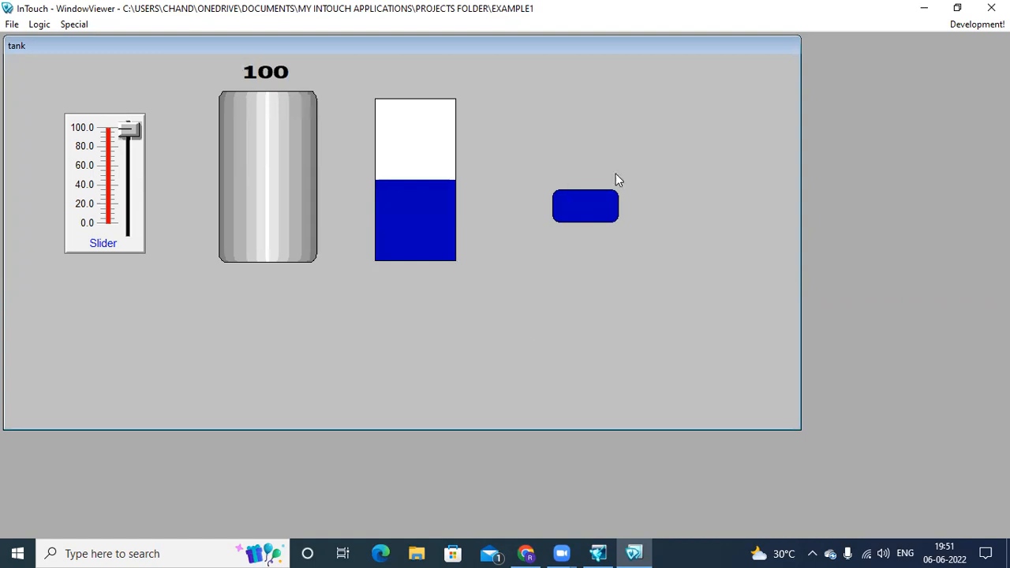
Back in WindowMaker, replace the rounded rectangle's height link with a width link to level, maximum width 100 % and anchor Left.
click(958, 30)
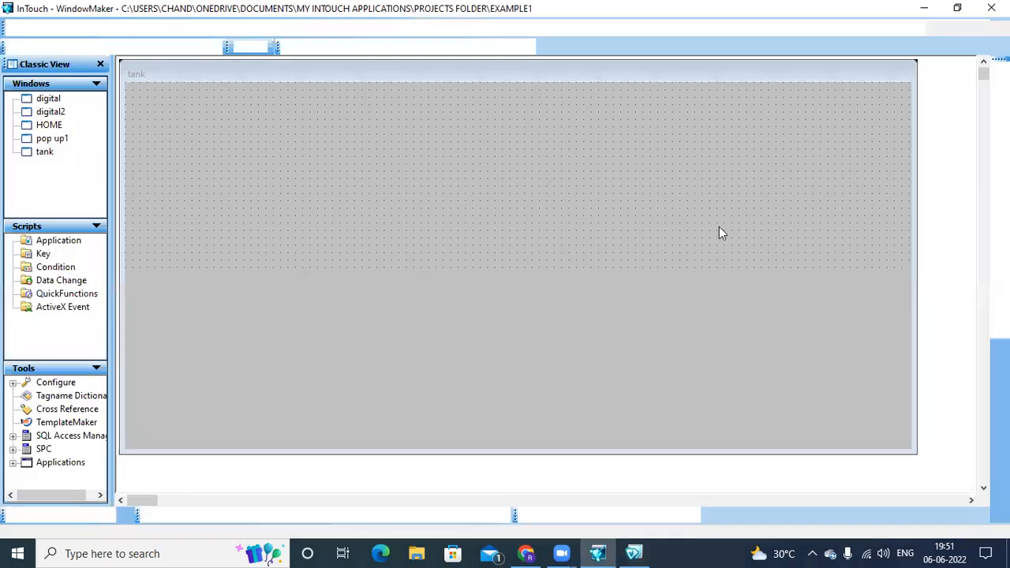
click(715, 242)
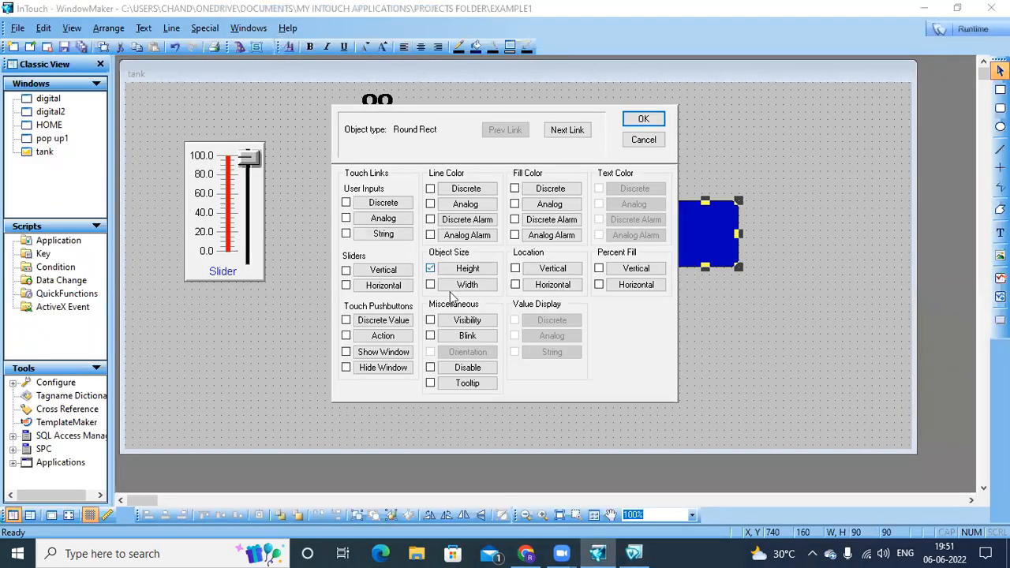
click(466, 285)
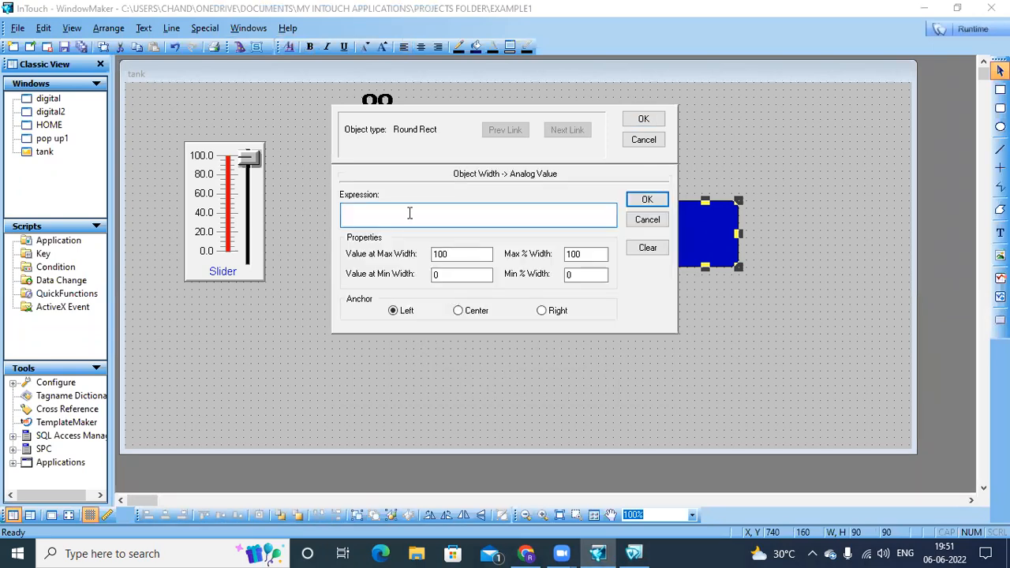
text(t)
click(648, 199)
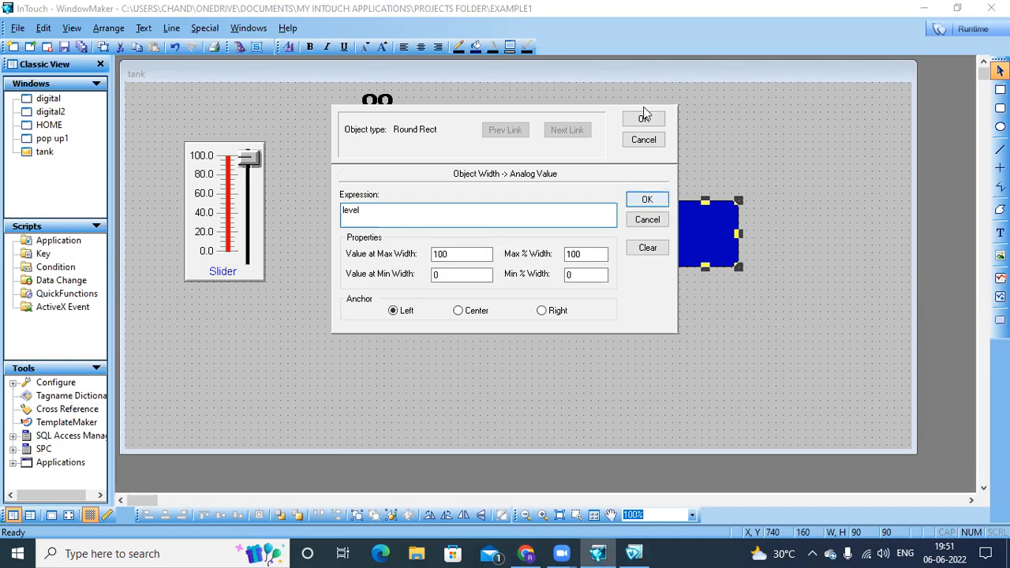
click(643, 119)
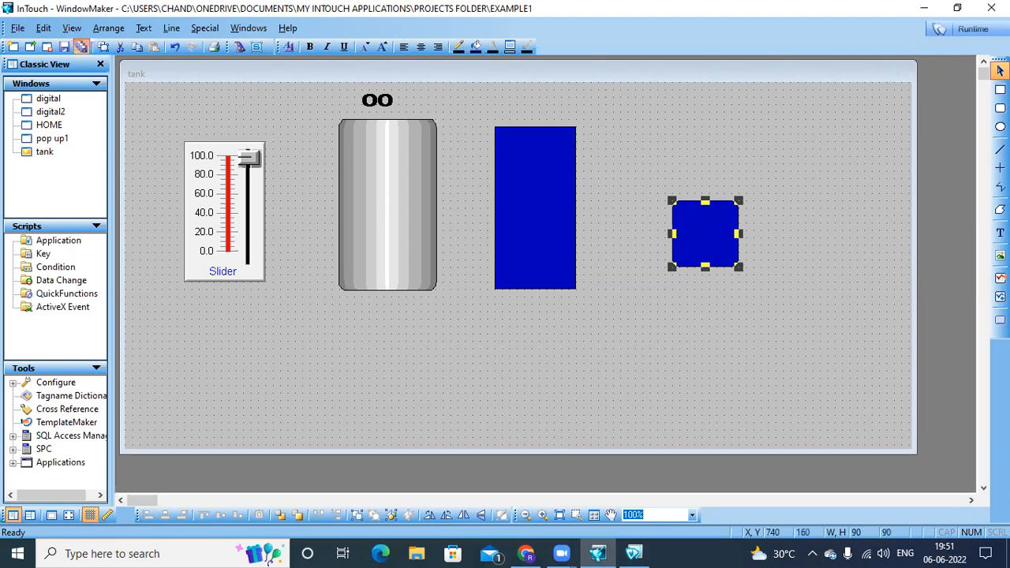
Test the rounded rectangle's width change in WindowViewer by moving the slider and returning it to 100, and return to WindowMaker.
click(974, 29)
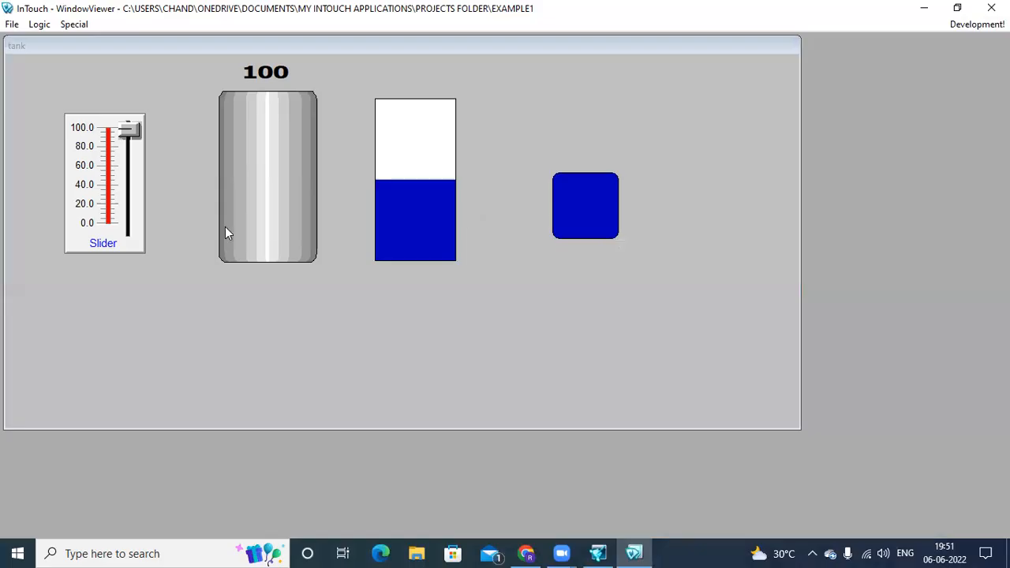
mouse_move(129, 129)
mouse_down()
mouse_move(127, 226)
mouse_move(122, 125)
mouse_move(111, 214)
mouse_move(125, 126)
mouse_up()
click(953, 24)
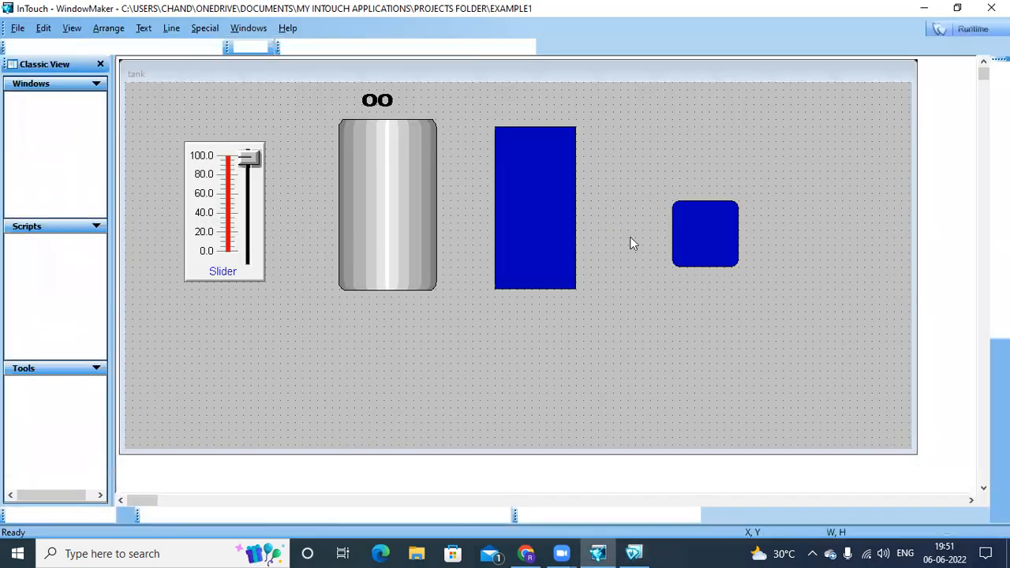
Enable the rounded rectangle's height link on level again alongside the width link, and save all windows.
click(726, 219)
key(ctrl+a)
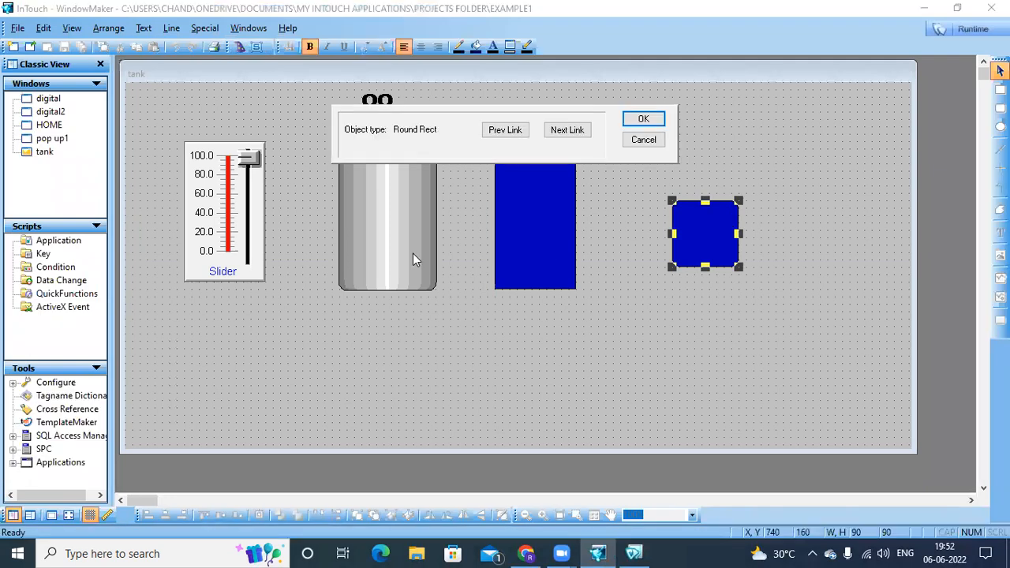
click(430, 284)
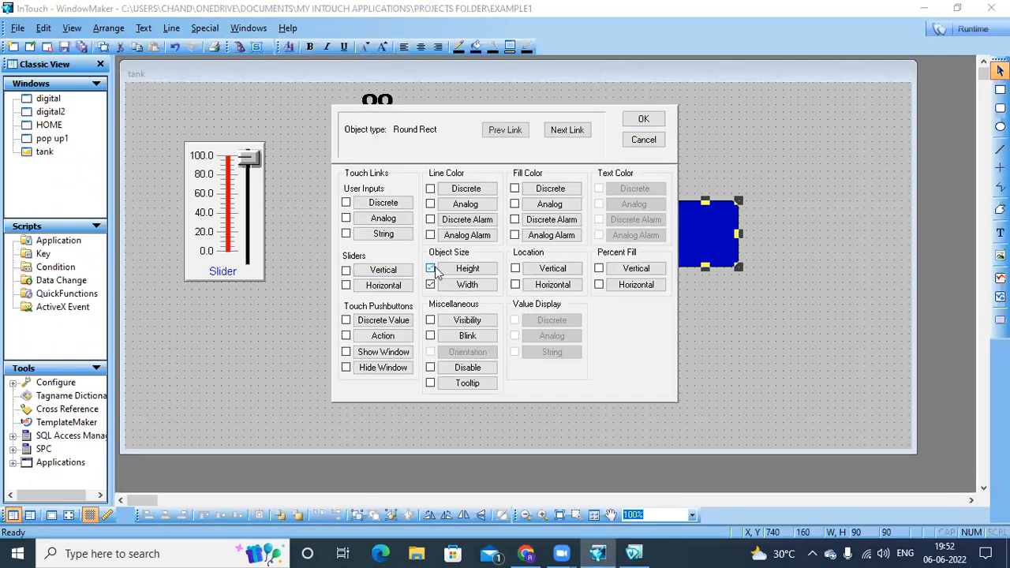
click(473, 269)
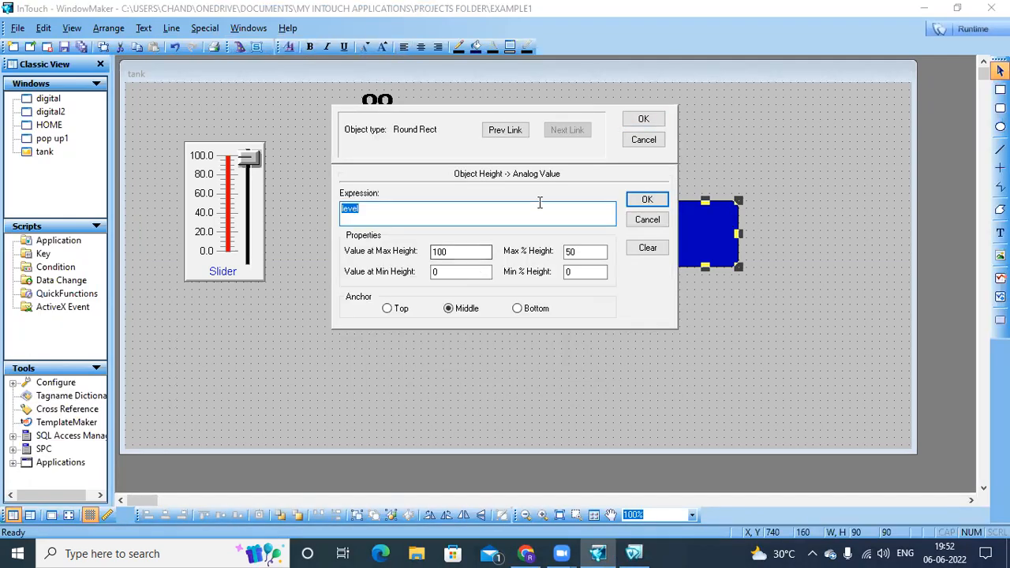
click(602, 206)
click(664, 204)
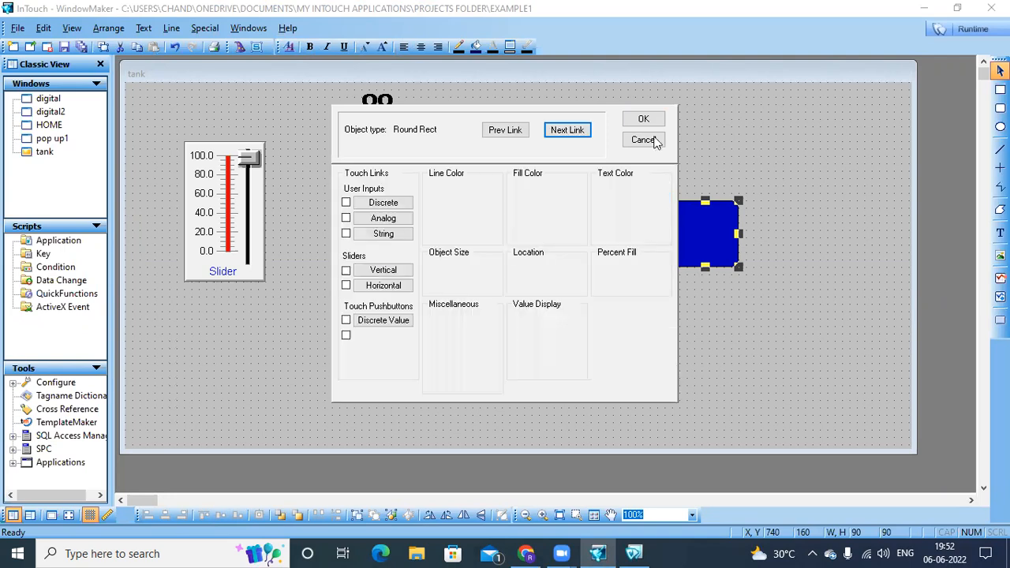
click(644, 119)
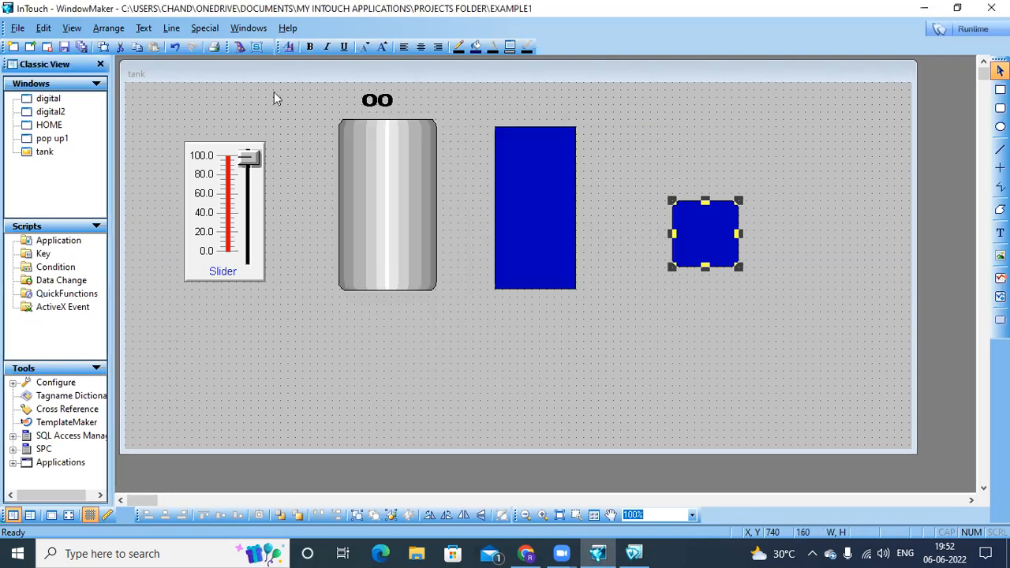
click(81, 46)
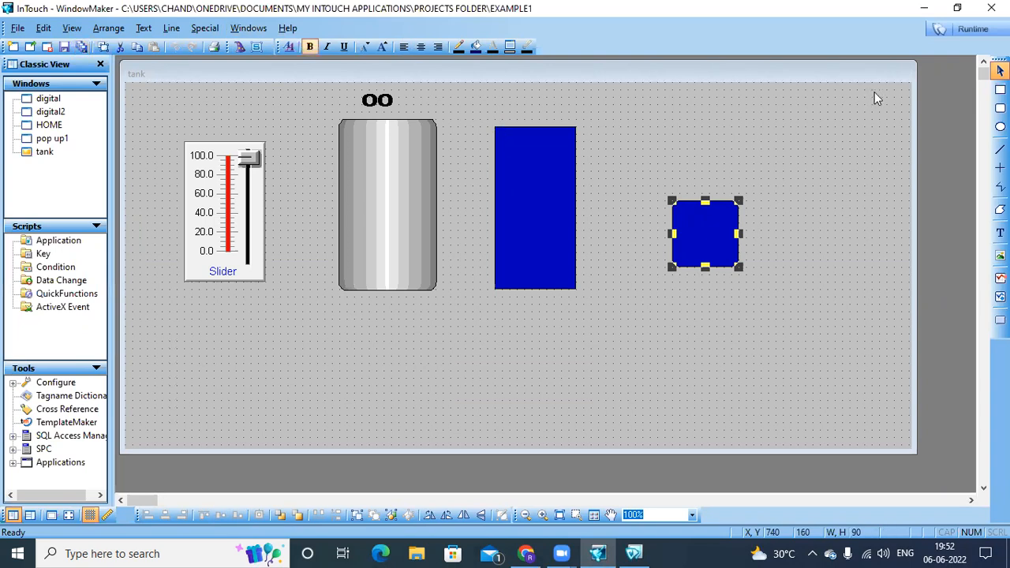
Test the combined height and width change in WindowViewer by moving the slider and returning it to 100, and return to WindowMaker.
click(967, 29)
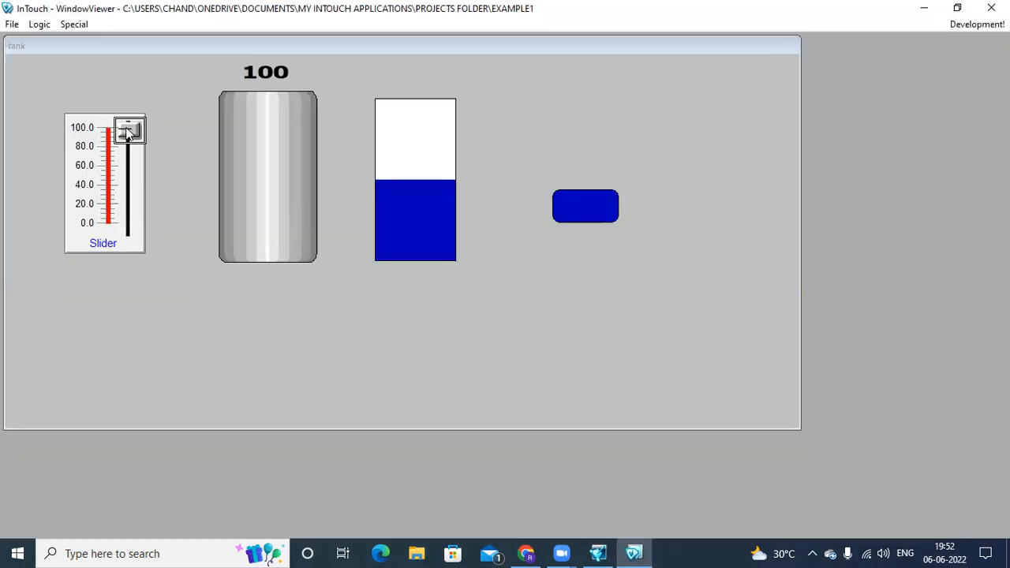
mouse_move(126, 134)
mouse_down()
mouse_move(120, 187)
mouse_move(75, 221)
mouse_move(109, 194)
mouse_move(121, 112)
mouse_move(108, 171)
mouse_move(126, 166)
mouse_move(135, 118)
mouse_move(131, 224)
mouse_move(131, 123)
mouse_up()
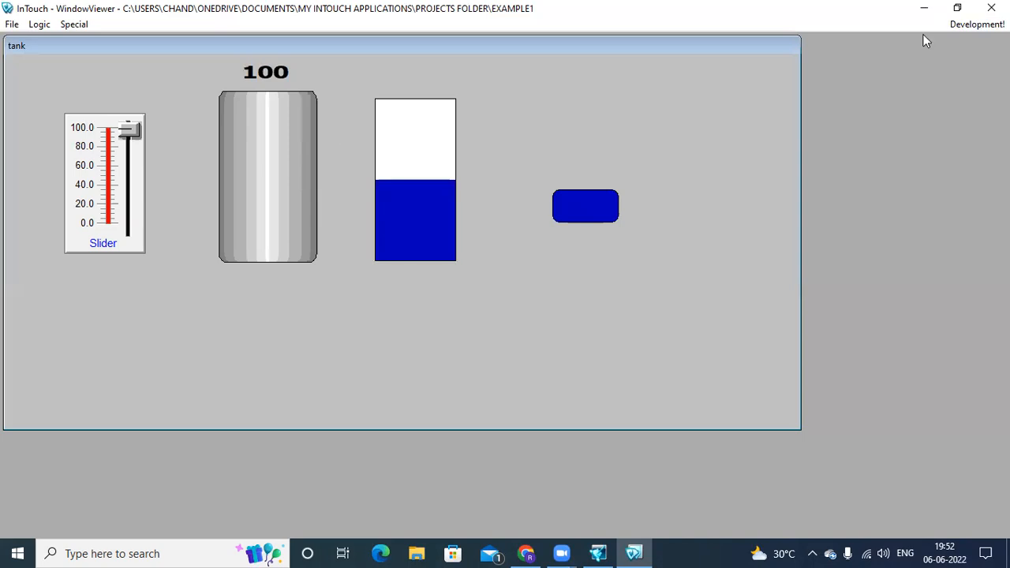
click(955, 25)
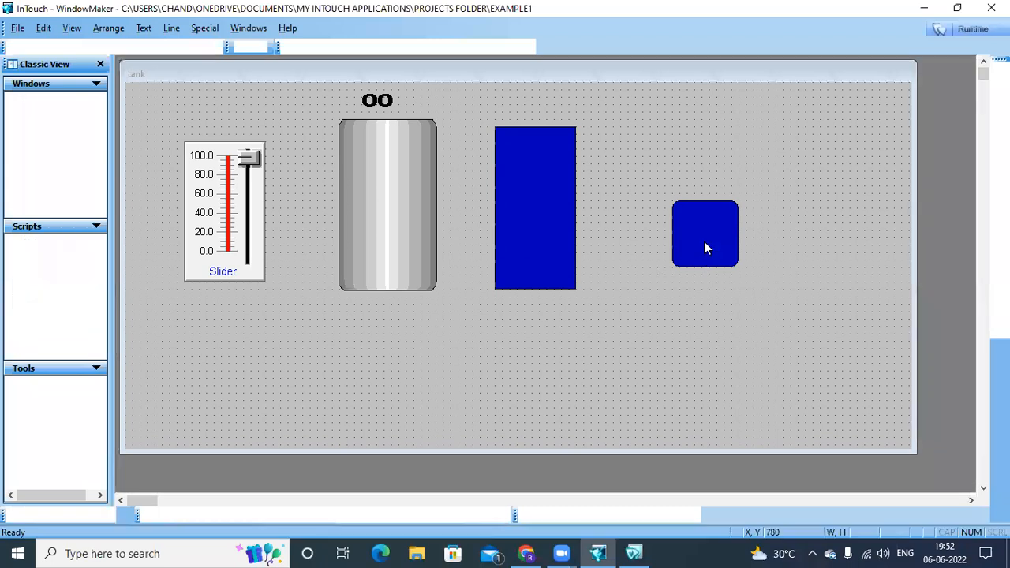
Turn off both the height and width links of the rounded rectangle.
click(704, 240)
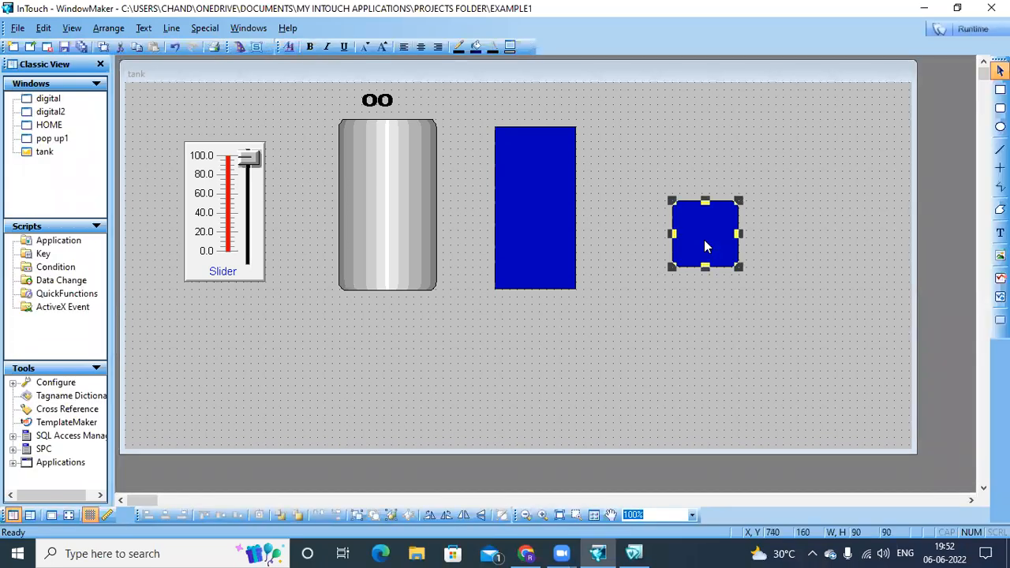
double_click(706, 248)
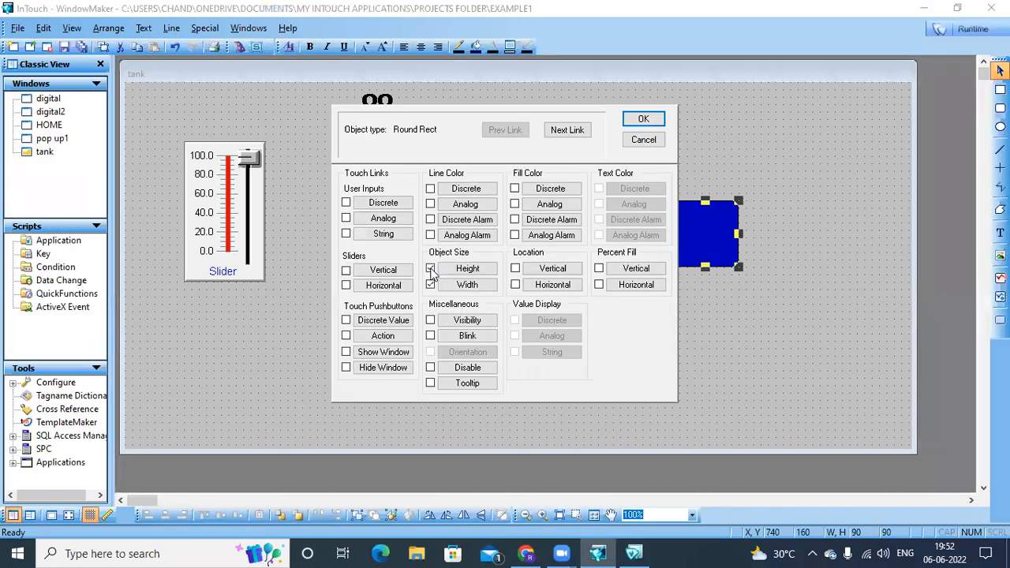
click(431, 269)
click(432, 286)
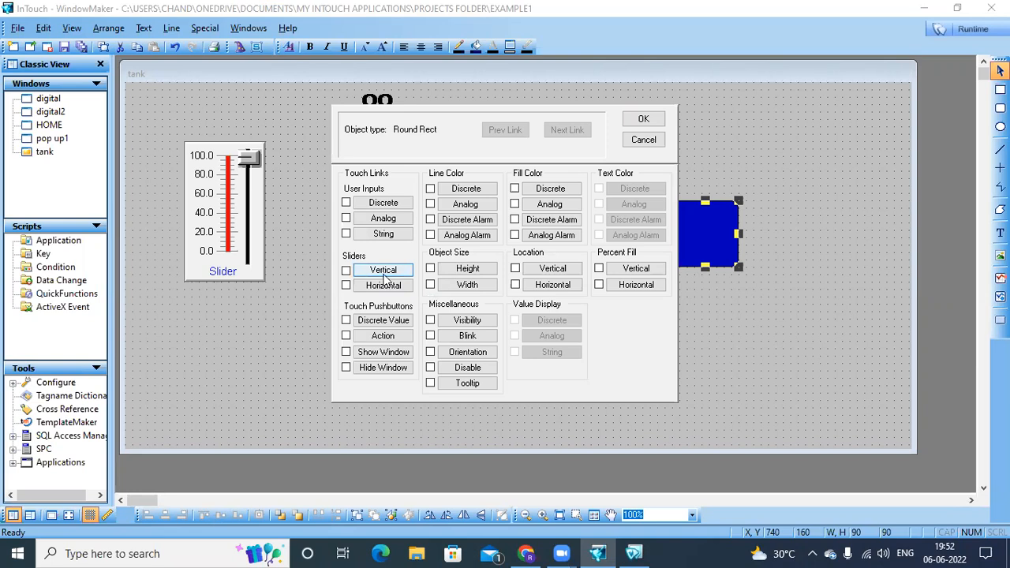
Give the rounded rectangle a vertical slider touch link with the tagname level, and save all windows.
click(385, 274)
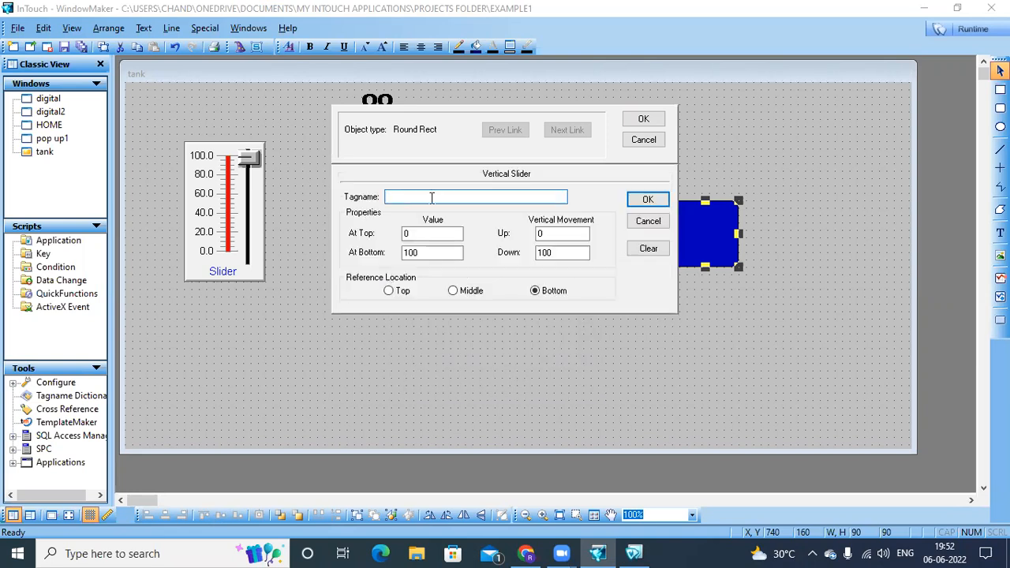
text(k)
text(level)
click(649, 201)
click(643, 118)
click(81, 47)
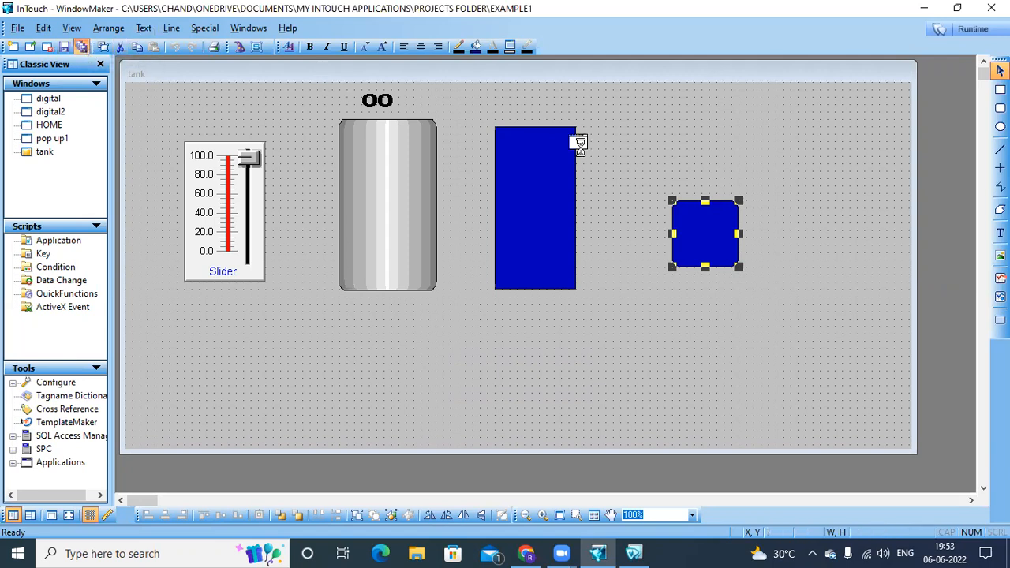
Test the vertical slider link in WindowViewer by moving the rounded rectangle up and down, and return to WindowMaker.
key(ctrl+y)
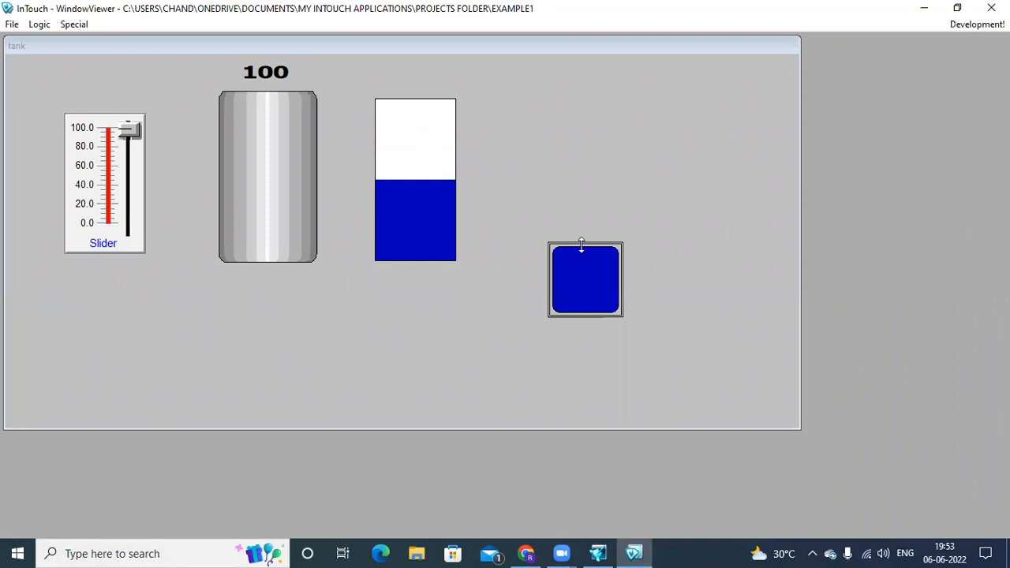
drag(591, 385, 577, 334)
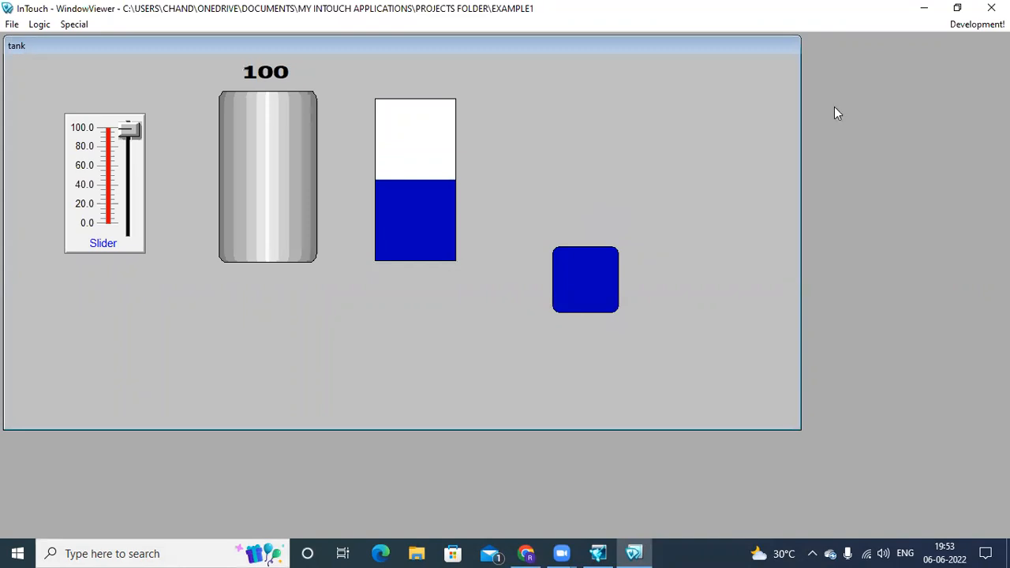
click(959, 29)
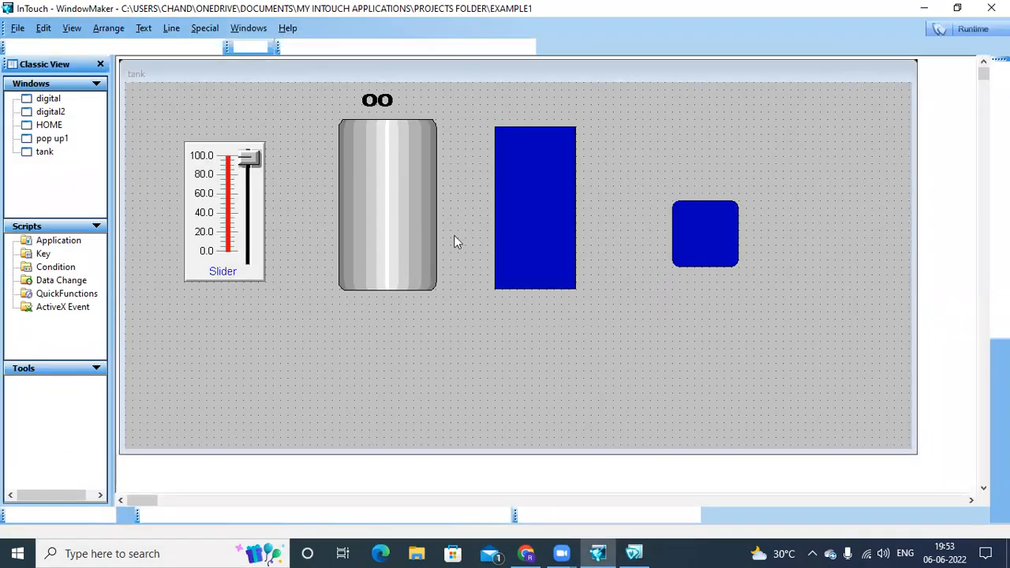
Replace the rounded rectangle's vertical slider link with an orientation link to level, rotating 360 degrees clockwise at value 100.
double_click(733, 261)
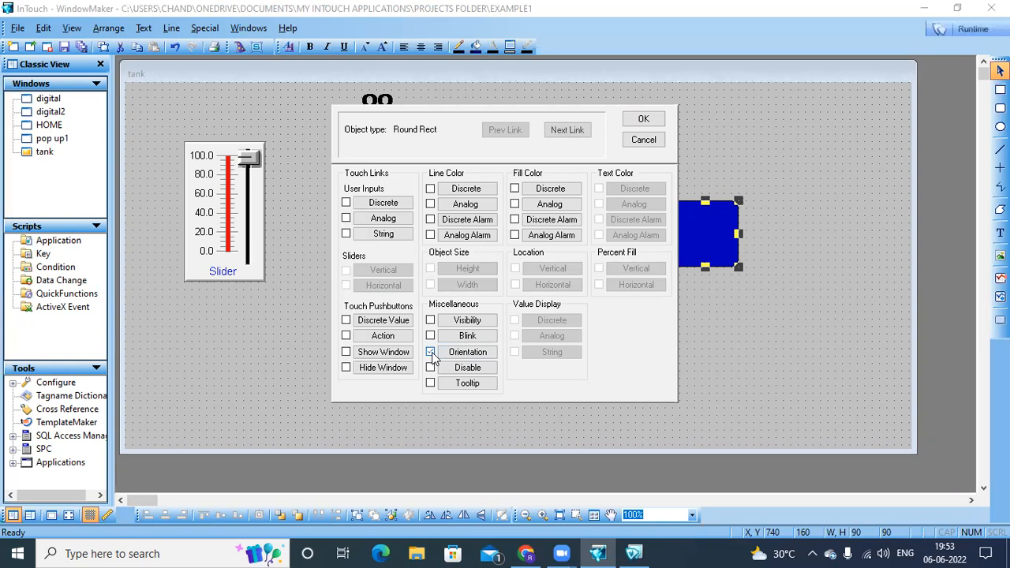
click(466, 352)
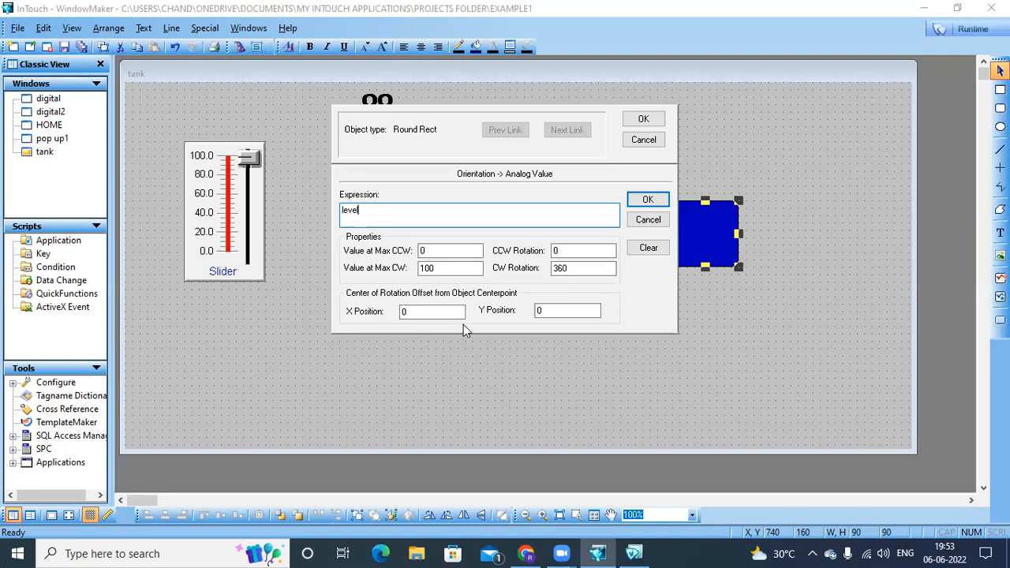
click(649, 200)
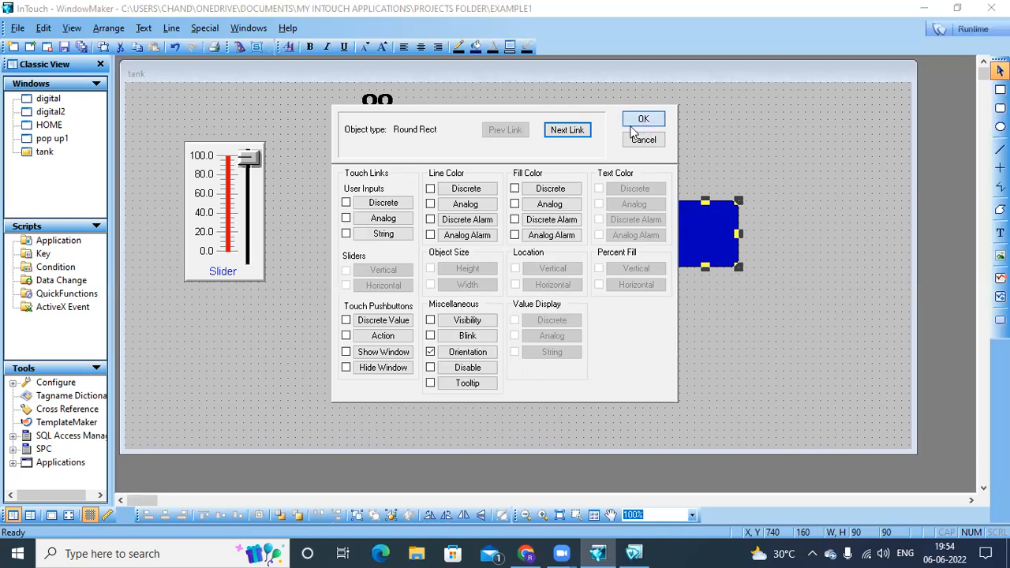
key(Return)
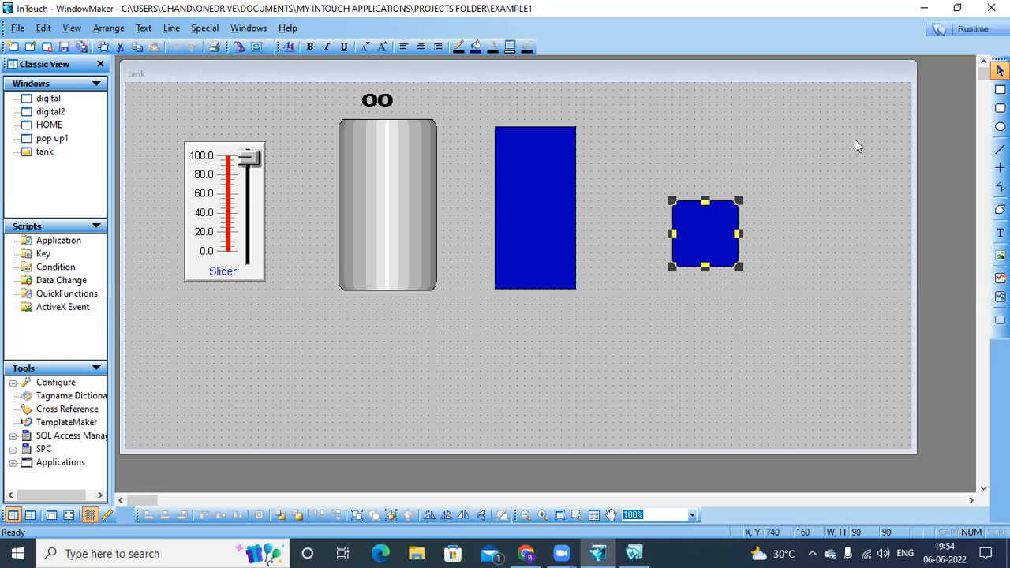
Test the rounded rectangle's rotation in WindowViewer by moving the level slider through its range, and return to WindowMaker.
click(965, 30)
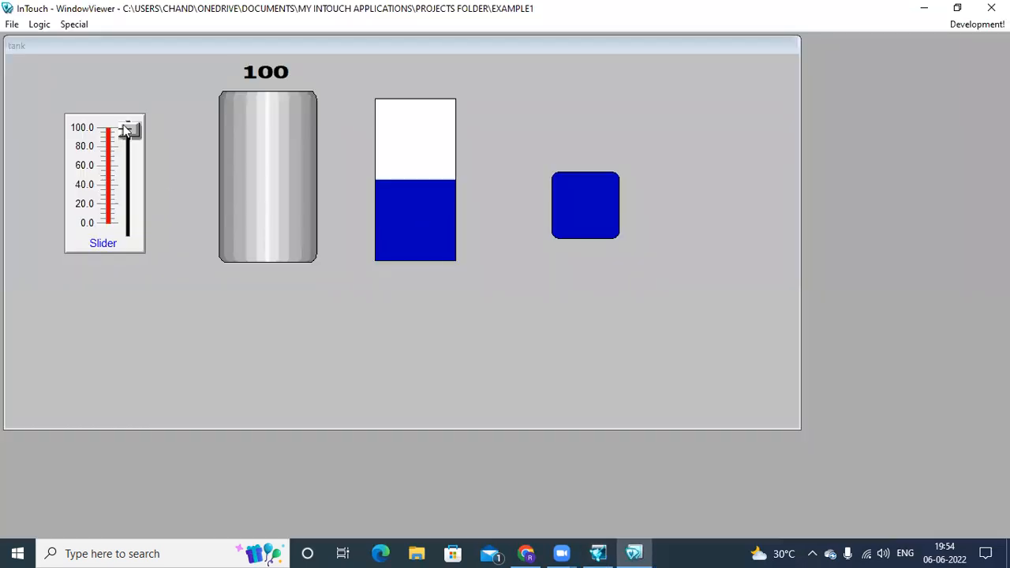
click(128, 136)
drag(127, 136, 129, 171)
drag(121, 110, 139, 240)
click(955, 25)
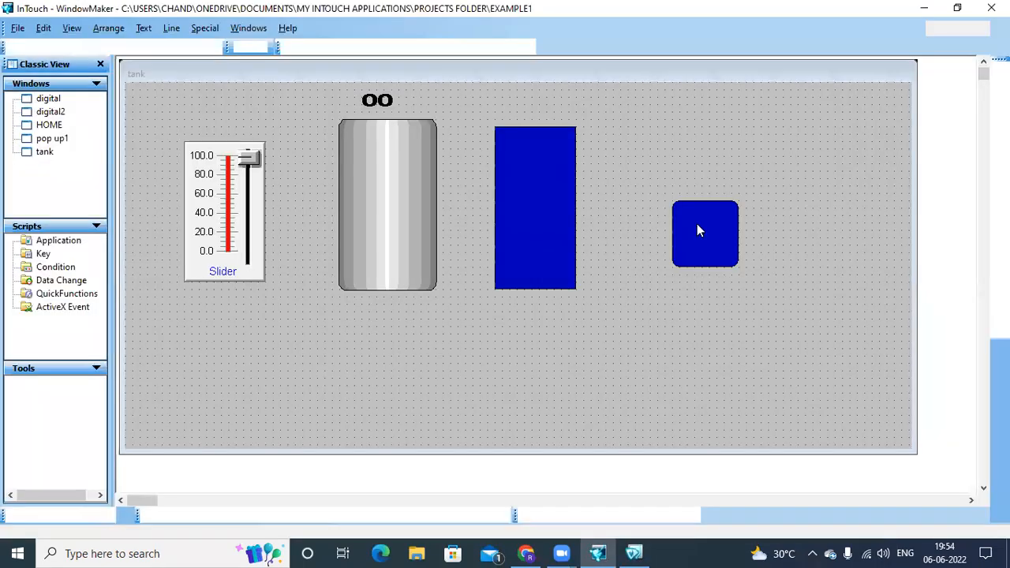
Set the Y position of the rounded rectangle's center of rotation offset to 90 in its orientation link.
click(699, 229)
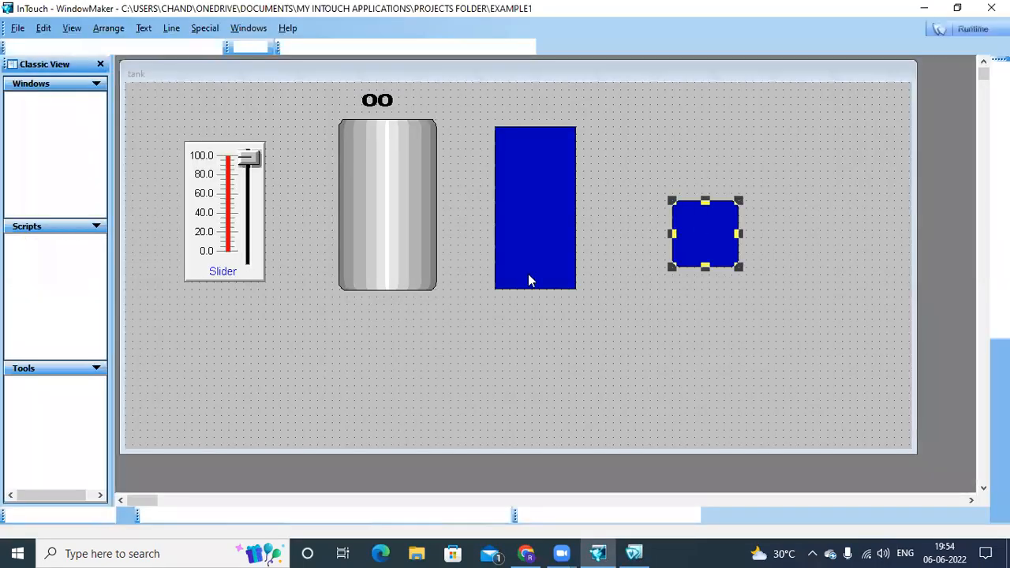
click(475, 354)
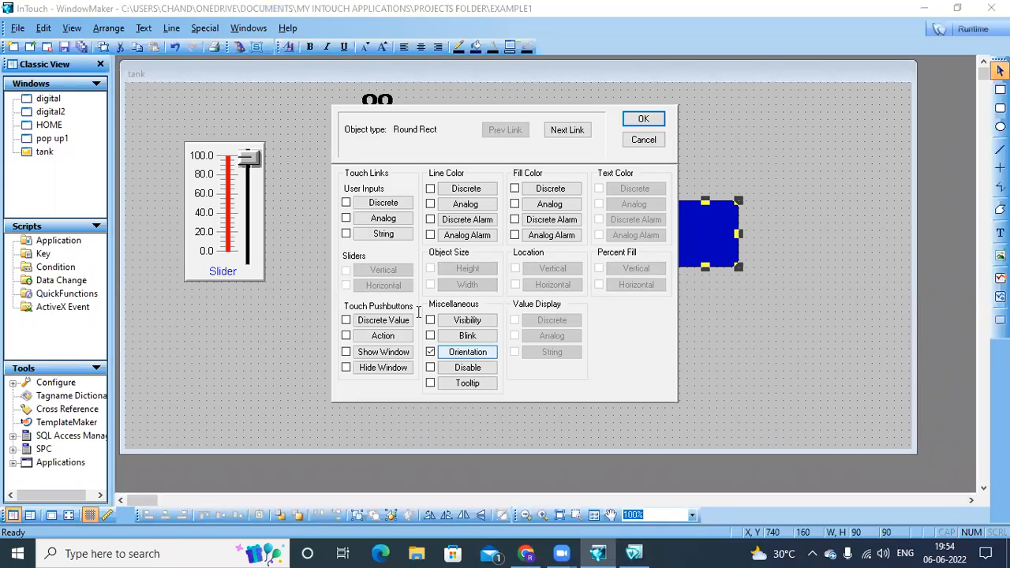
double_click(547, 311)
key(BackSpace)
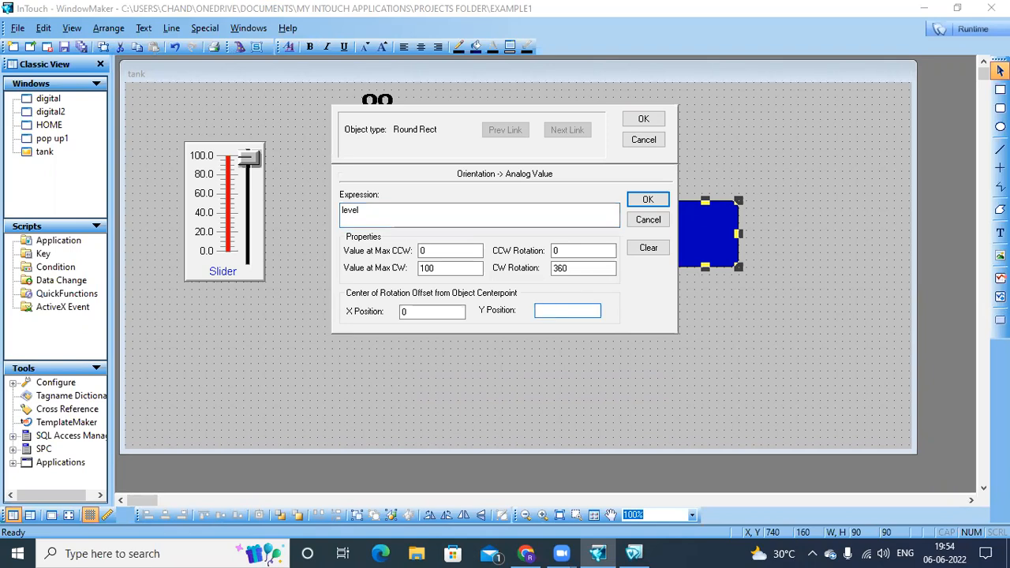
text(90)
key(Return)
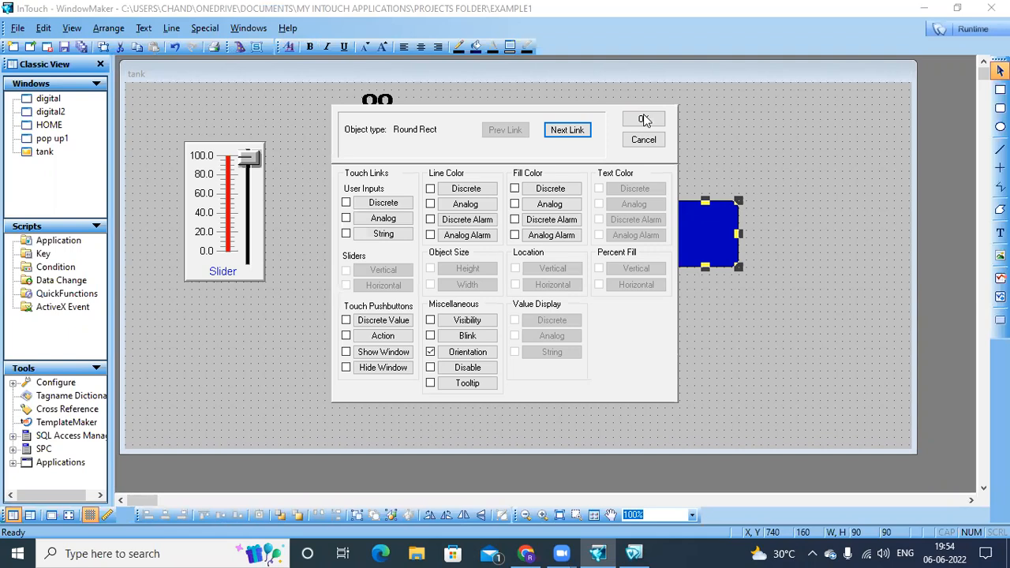
click(643, 118)
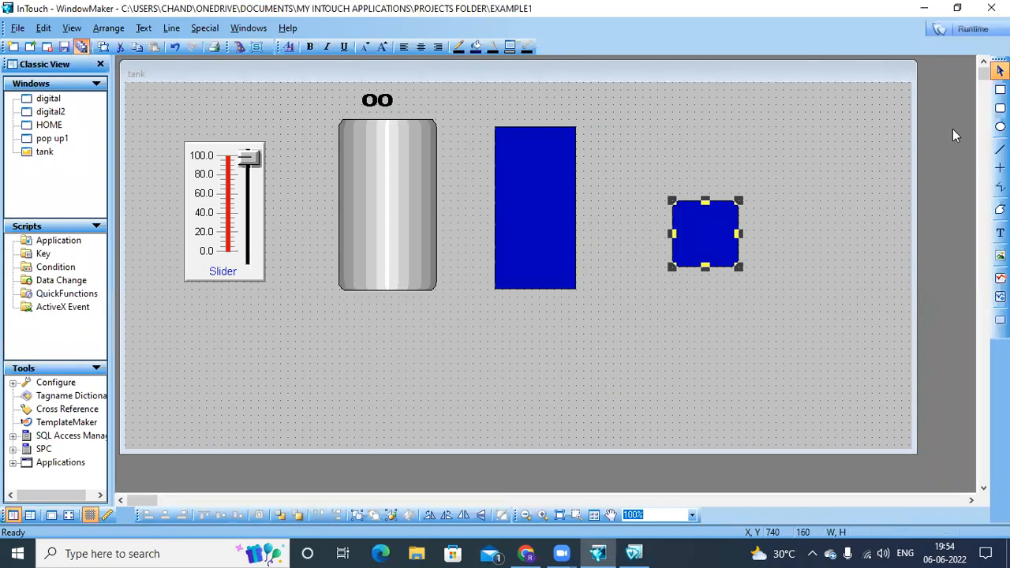
Test the rounded rectangle's offset rotation in WindowViewer by moving the level slider, and return to WindowMaker.
click(977, 29)
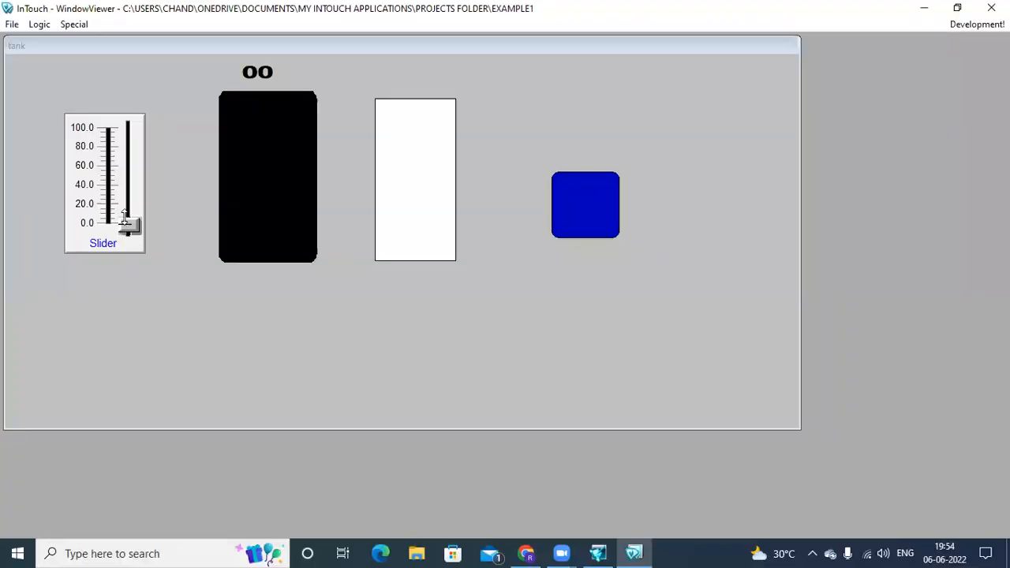
drag(124, 199, 118, 230)
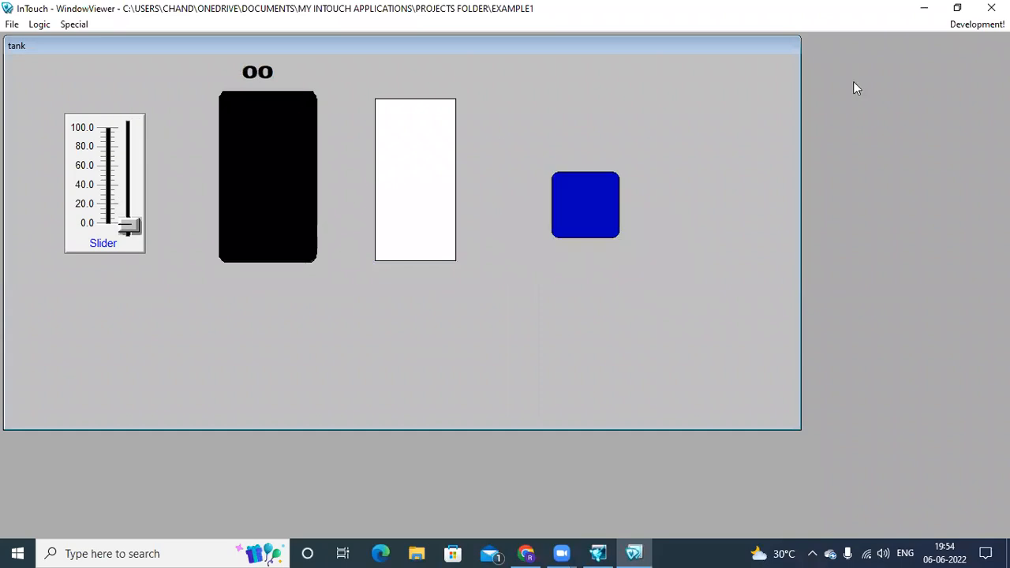
click(960, 29)
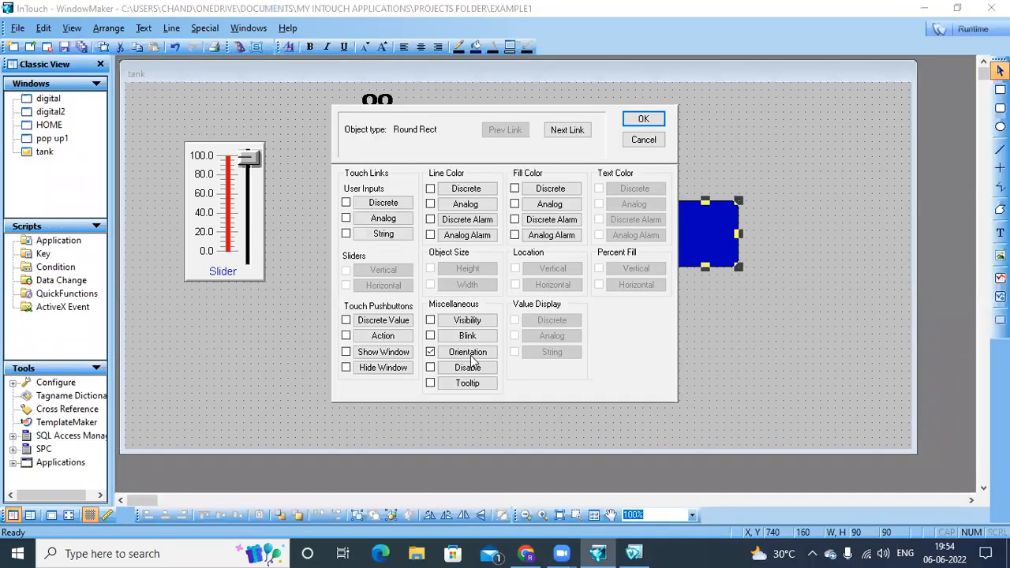
Set the rounded rectangle's clockwise rotation to 180 degrees in its orientation link and change the X position of the rotation center offset.
click(468, 352)
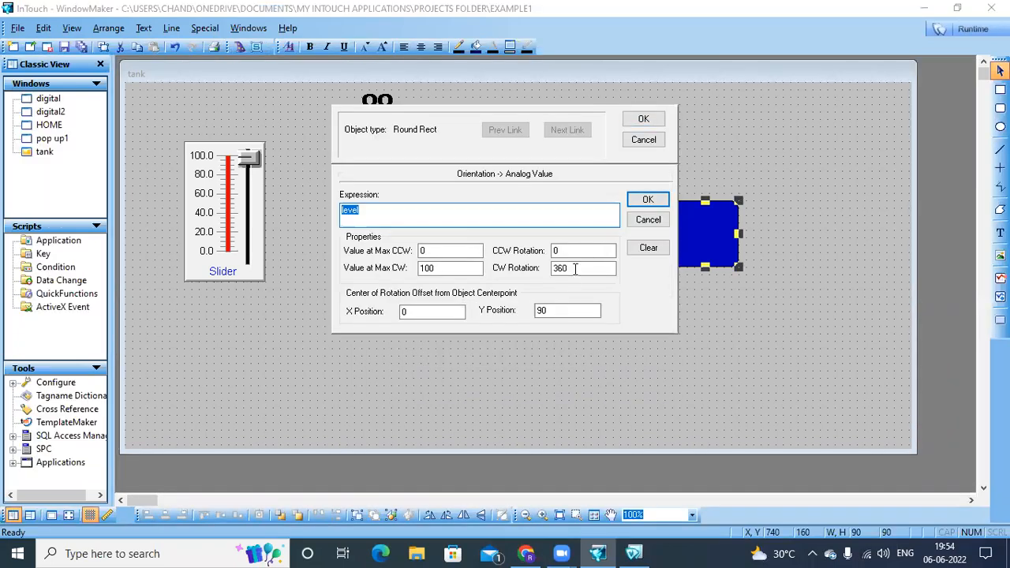
click(575, 269)
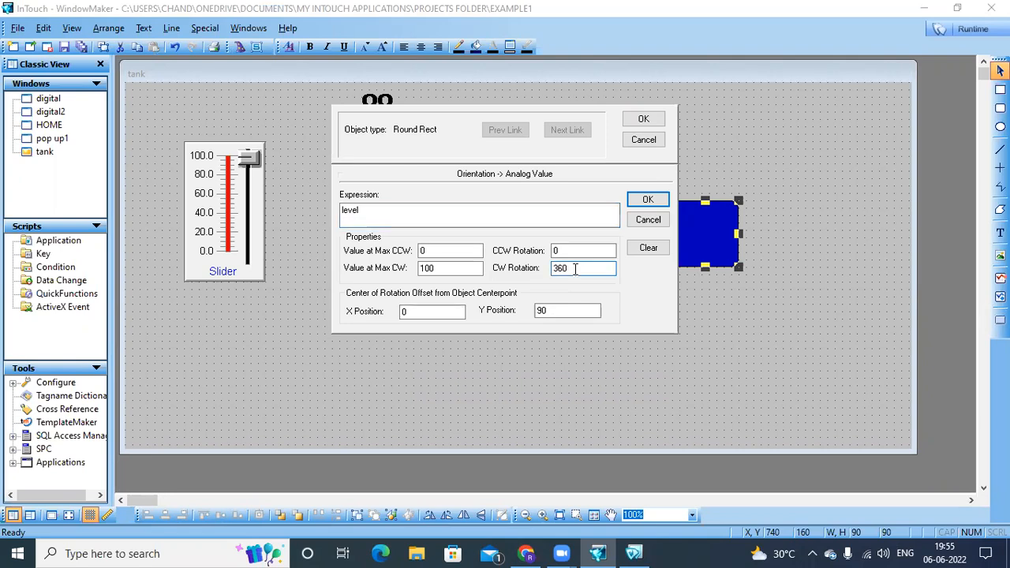
text(180)
click(429, 316)
click(638, 200)
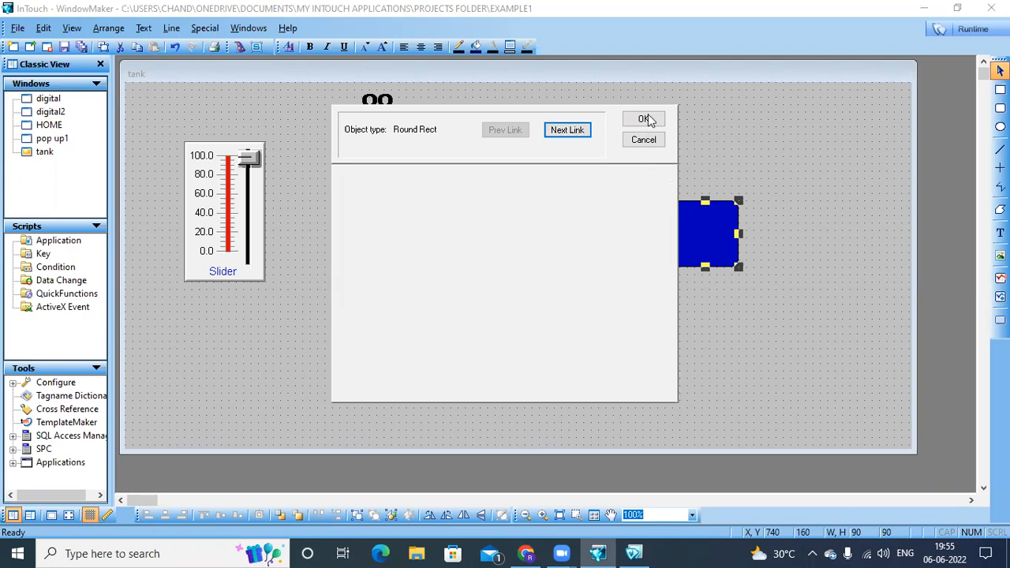
key(Return)
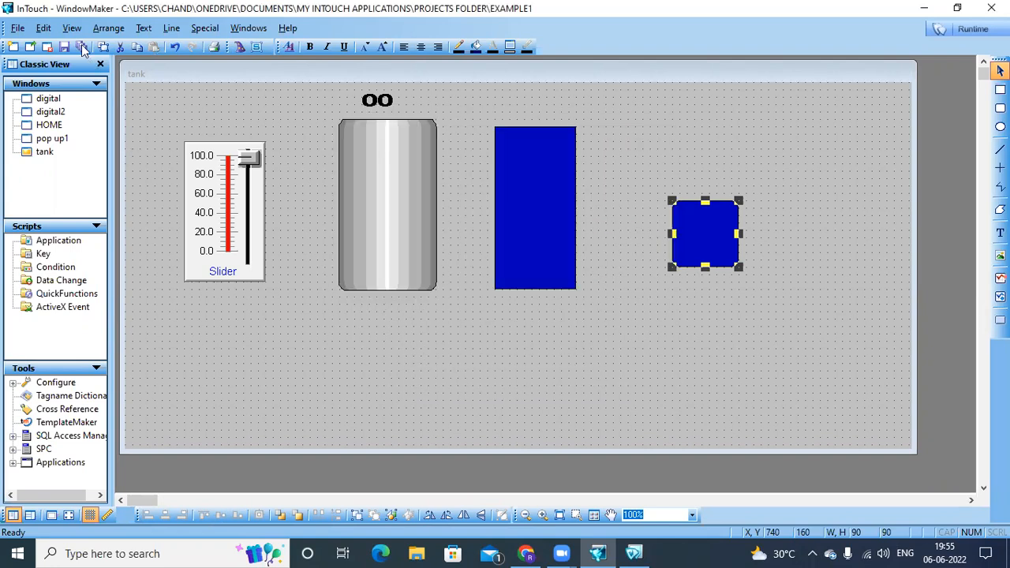
Test the half-turn rotation in WindowViewer by moving the level slider through its range, and return to WindowMaker.
click(970, 30)
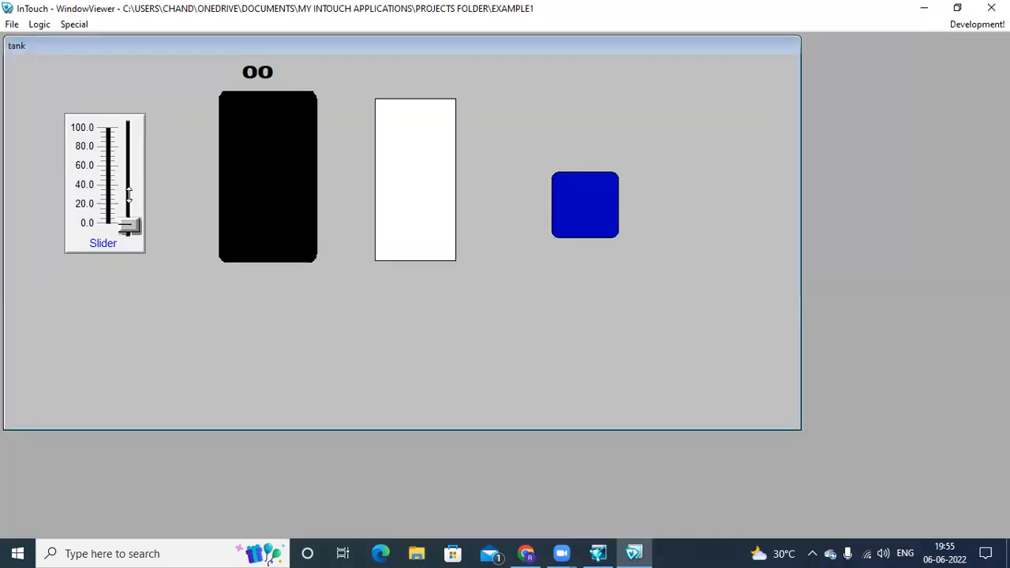
drag(129, 195, 137, 279)
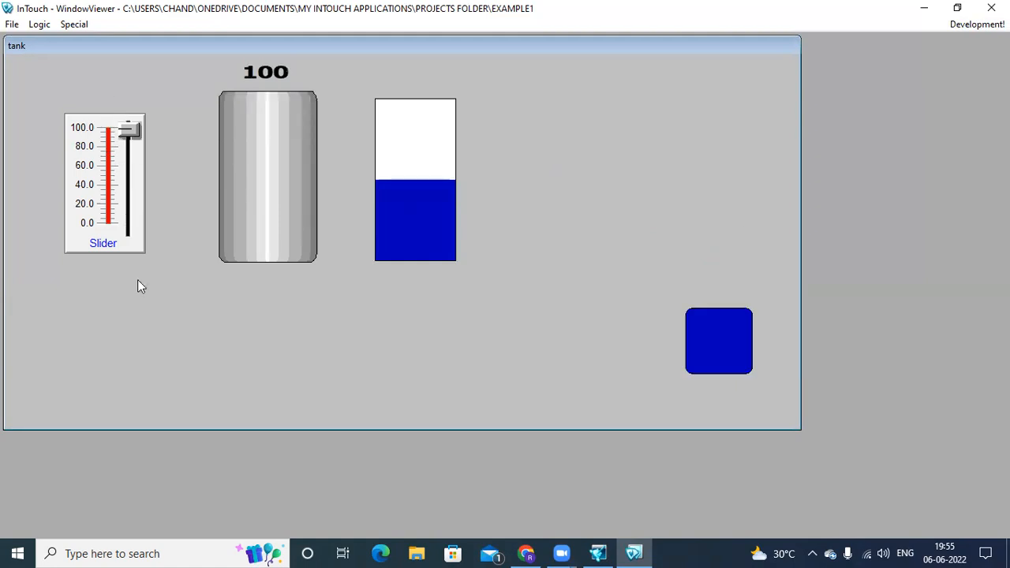
click(972, 24)
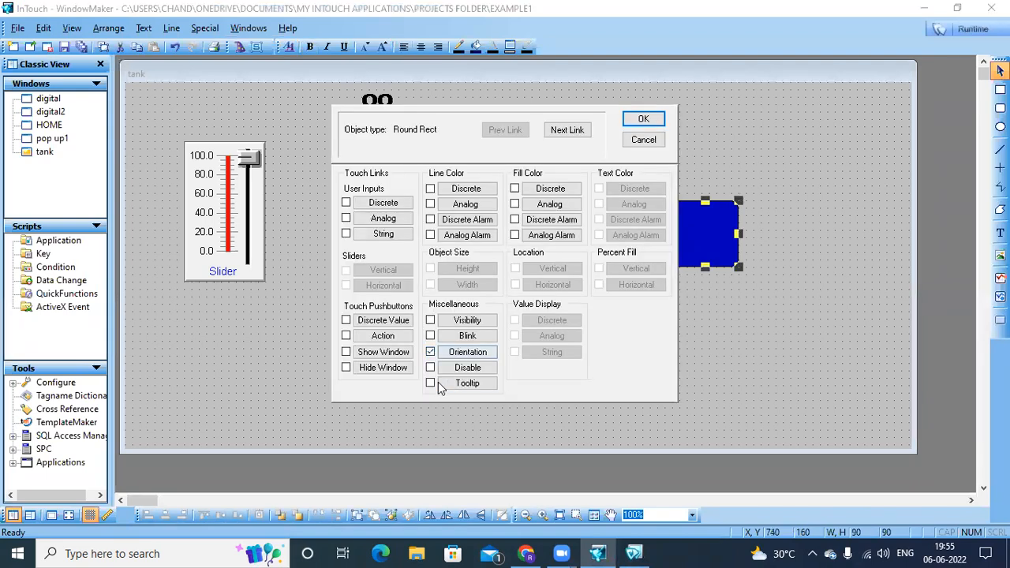
Add a tooltip link with the static text "level" to the rounded rectangle and save all windows.
click(462, 386)
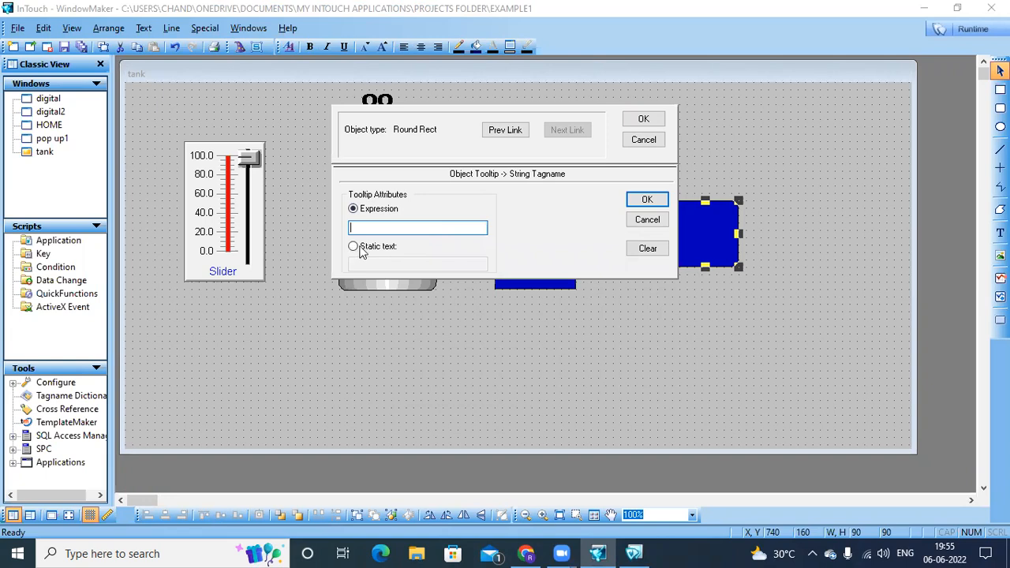
click(353, 247)
click(405, 261)
text(level)
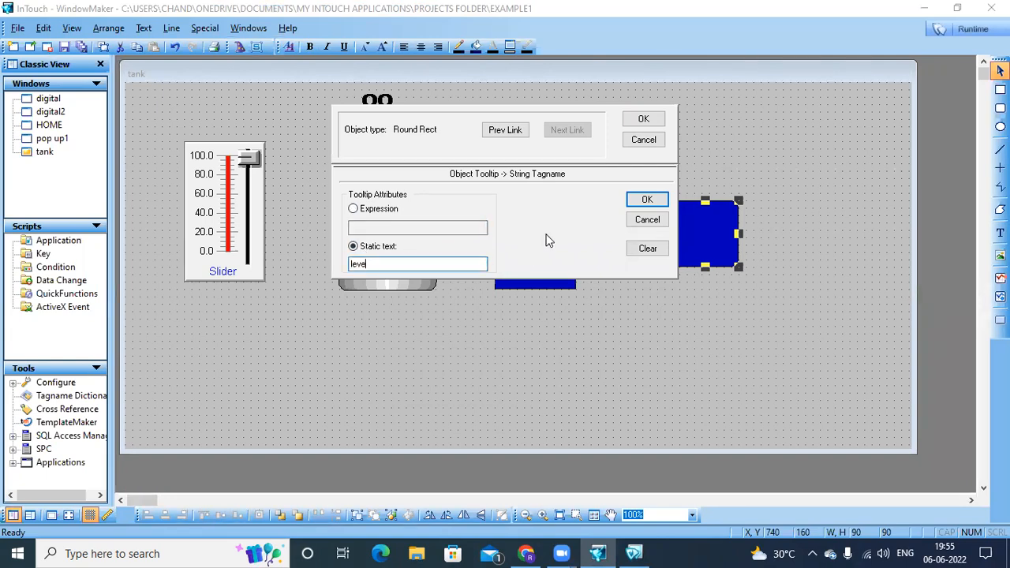
click(647, 201)
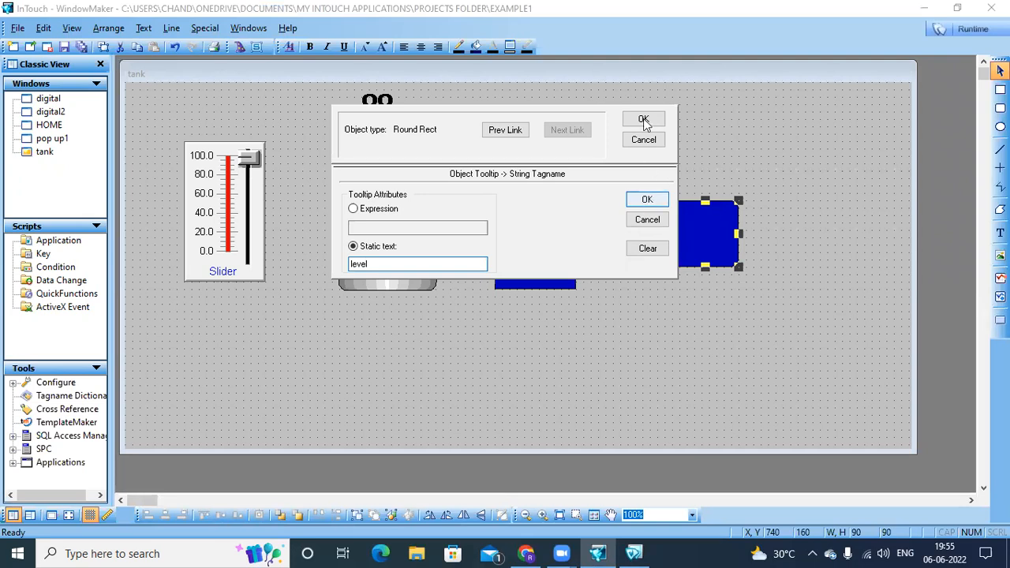
click(644, 118)
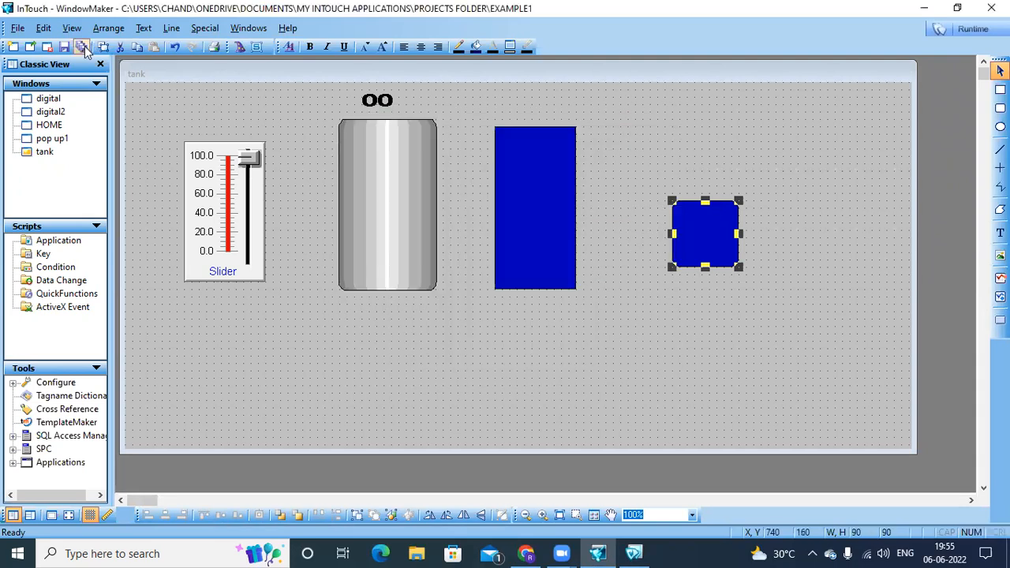
click(83, 47)
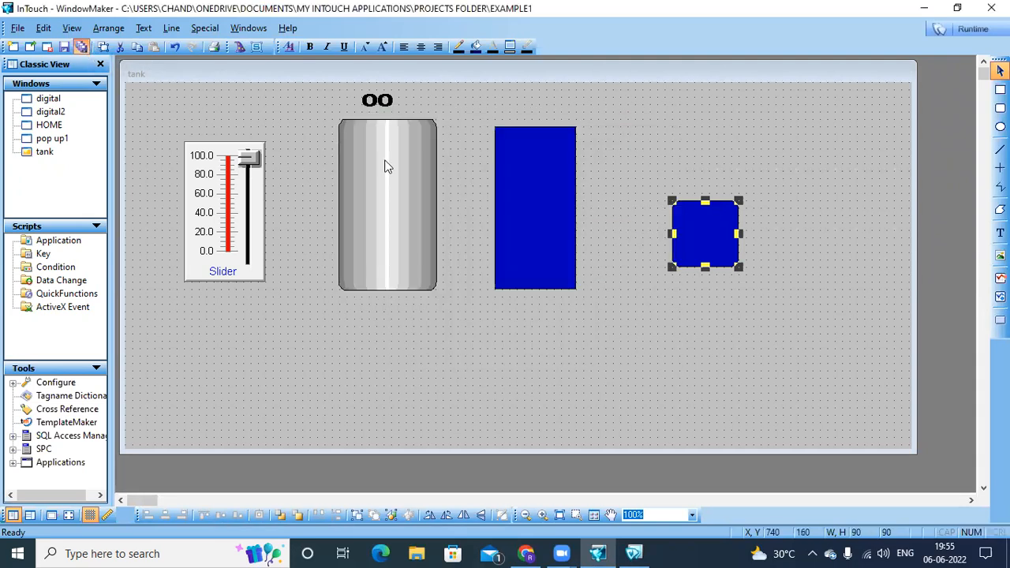
Check the rounded rectangle's tooltip in WindowViewer and return to WindowMaker.
click(977, 35)
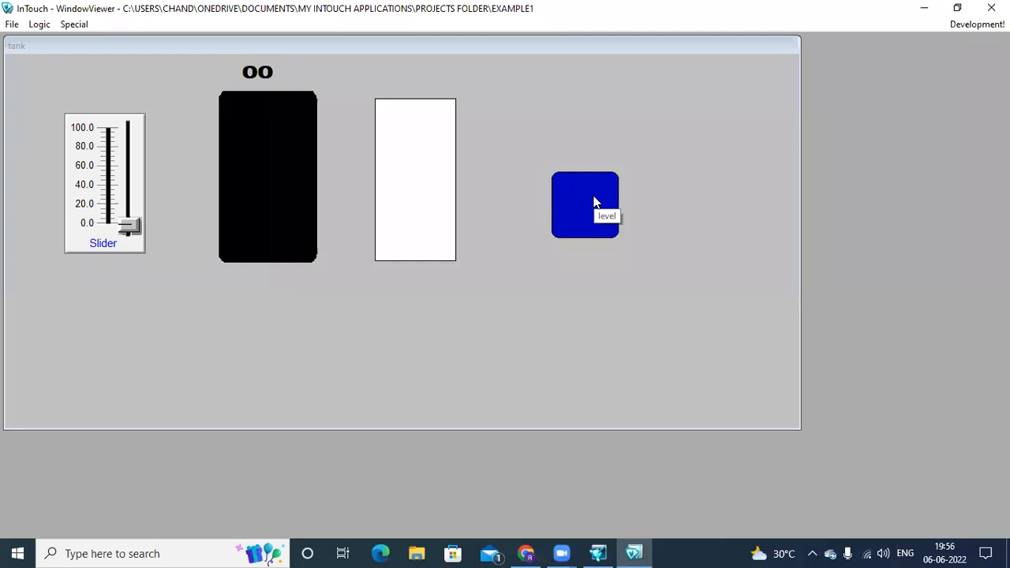
click(982, 24)
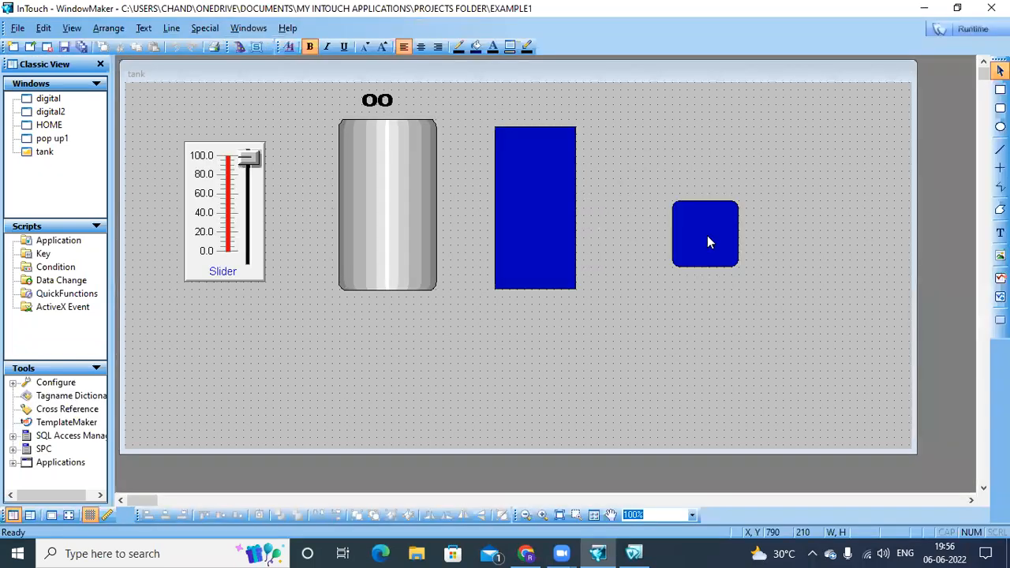
Add an analog fill color link to the rounded rectangle with the expression level.
click(708, 236)
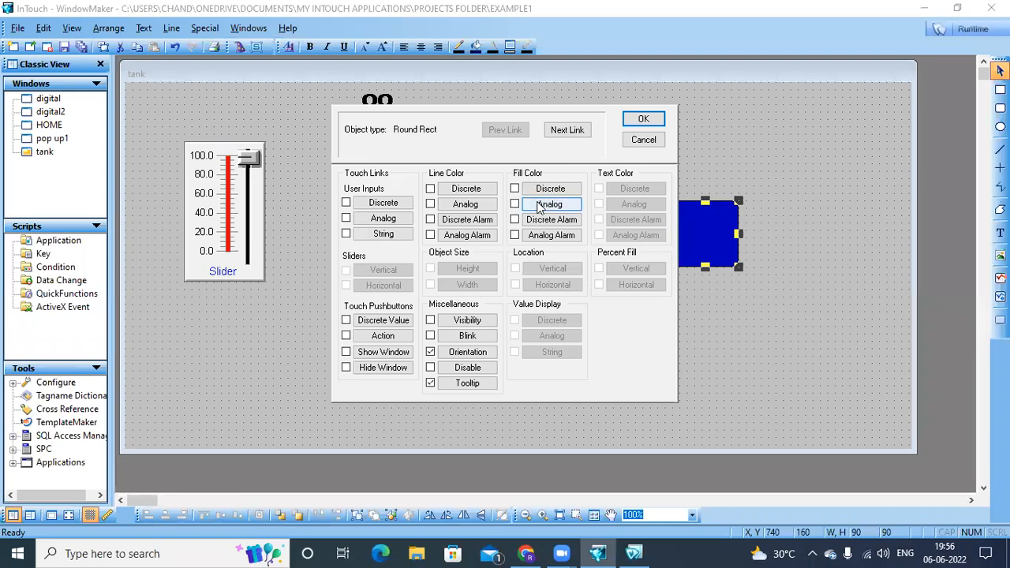
click(540, 207)
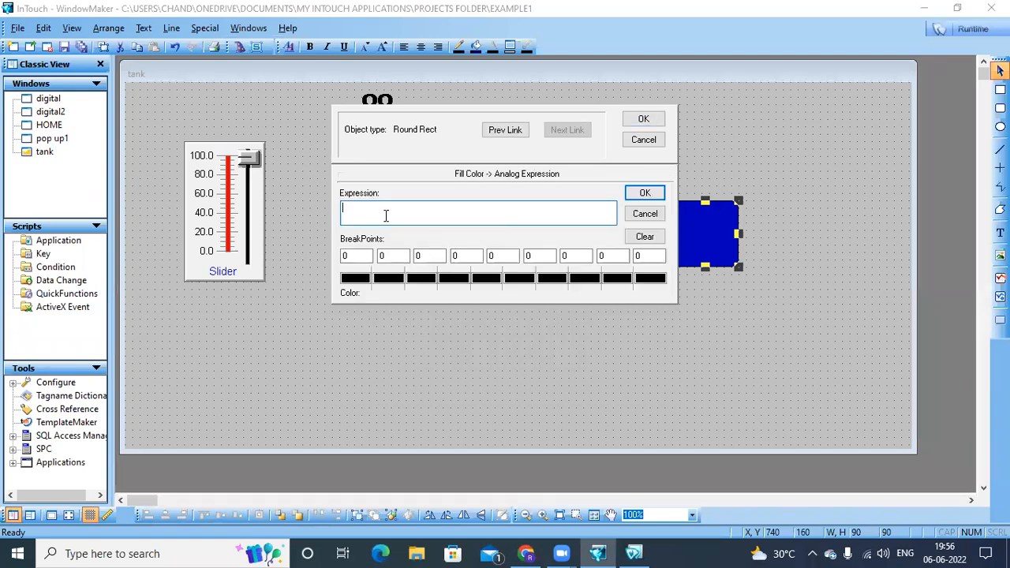
text(level)
Set the fill color link's nine breakpoints to 10, 20, 30, 40, 50, 60, 70, 80 and 90.
click(355, 256)
text(l)
click(357, 255)
key(BackSpace)
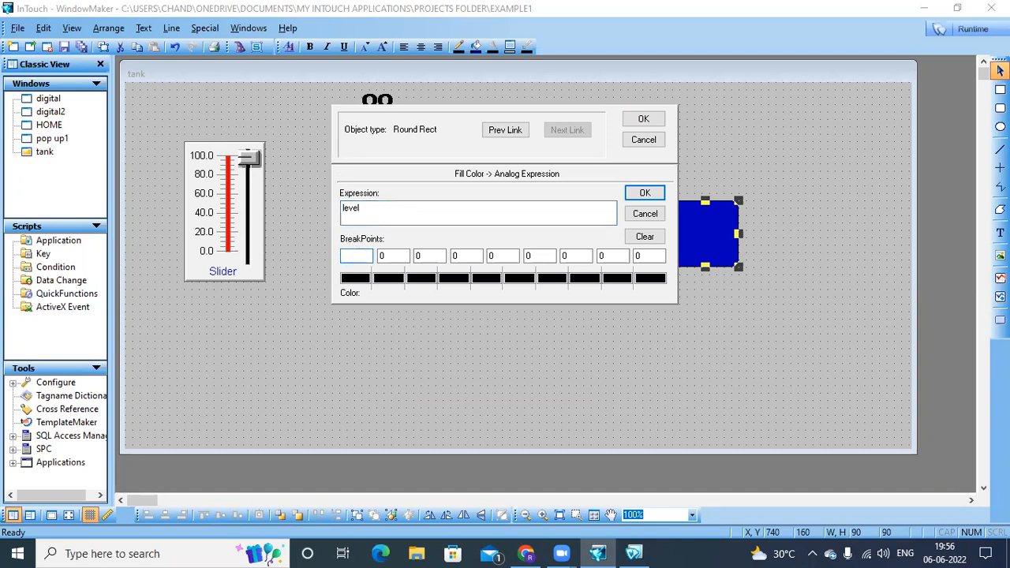
click(384, 255)
text(2)
click(418, 257)
key(BackSpace)
text(30)
click(454, 256)
text(4)
click(490, 258)
text(5)
click(527, 256)
text(6)
click(564, 256)
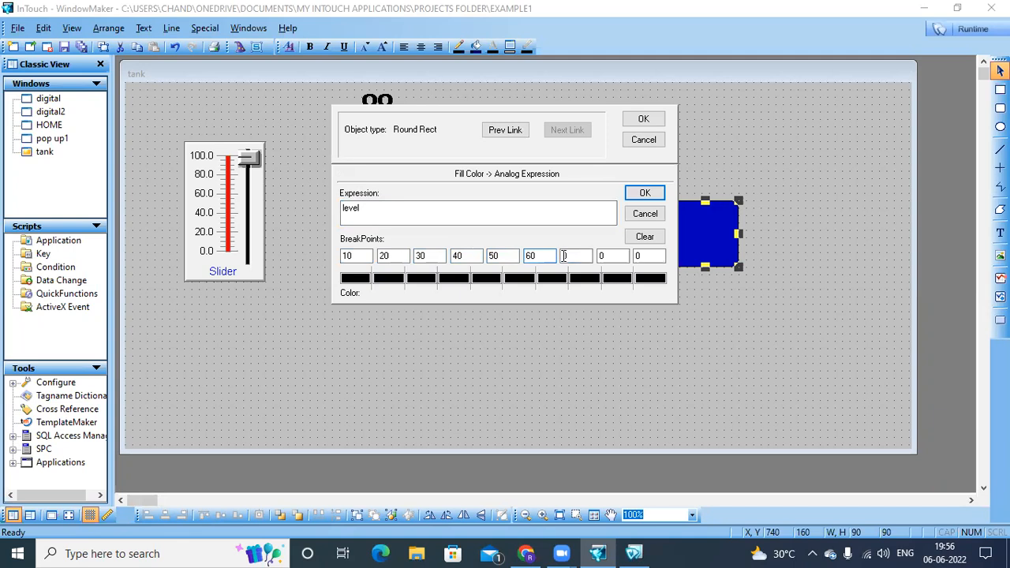
text(7)
click(600, 256)
text(8)
click(636, 256)
text(9)
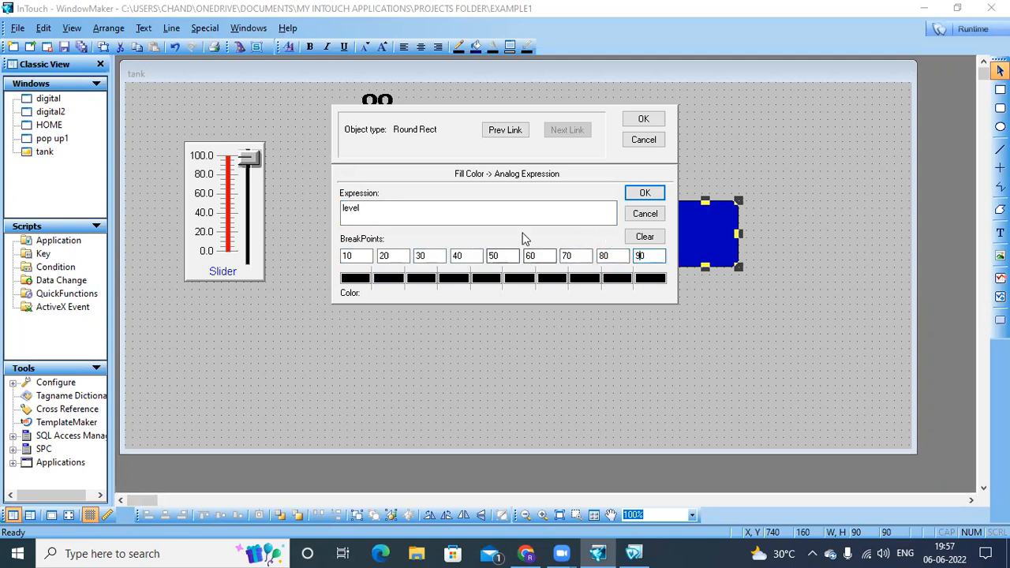
Set the link's first four fill colors to dark green, yellow, purple and gray, and the sixth and seventh to red and lavender.
click(357, 278)
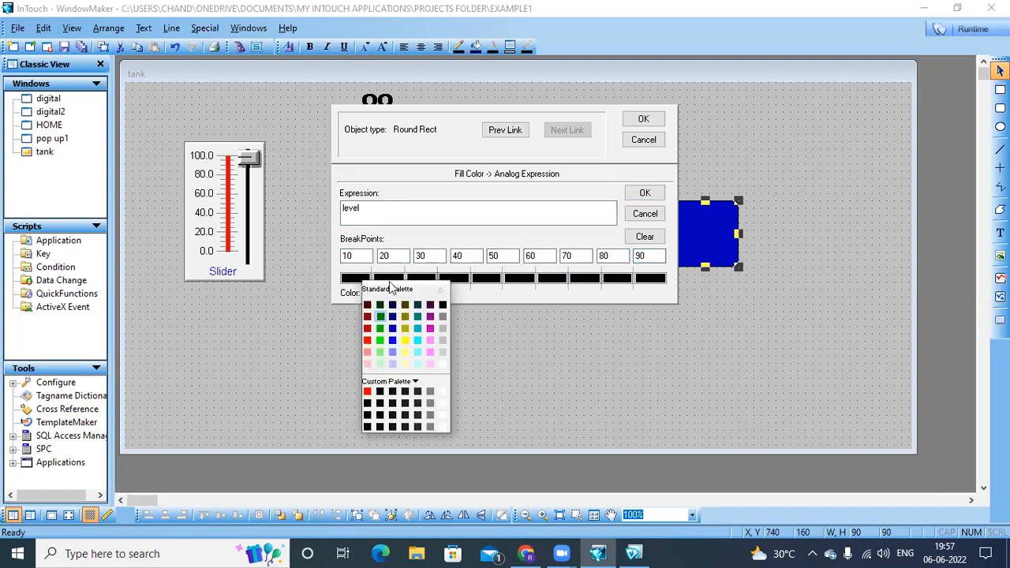
click(393, 289)
click(389, 278)
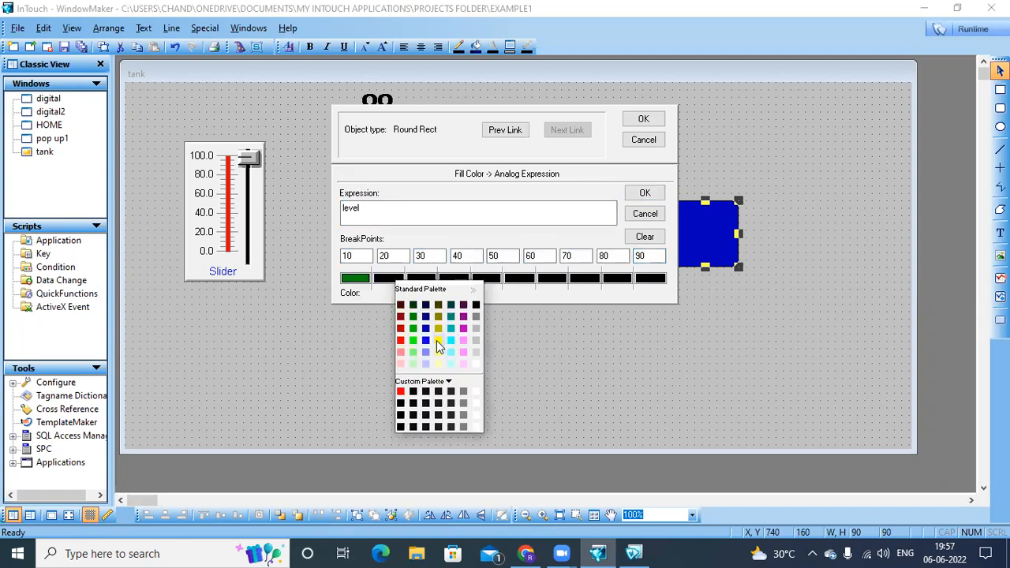
click(431, 287)
click(422, 278)
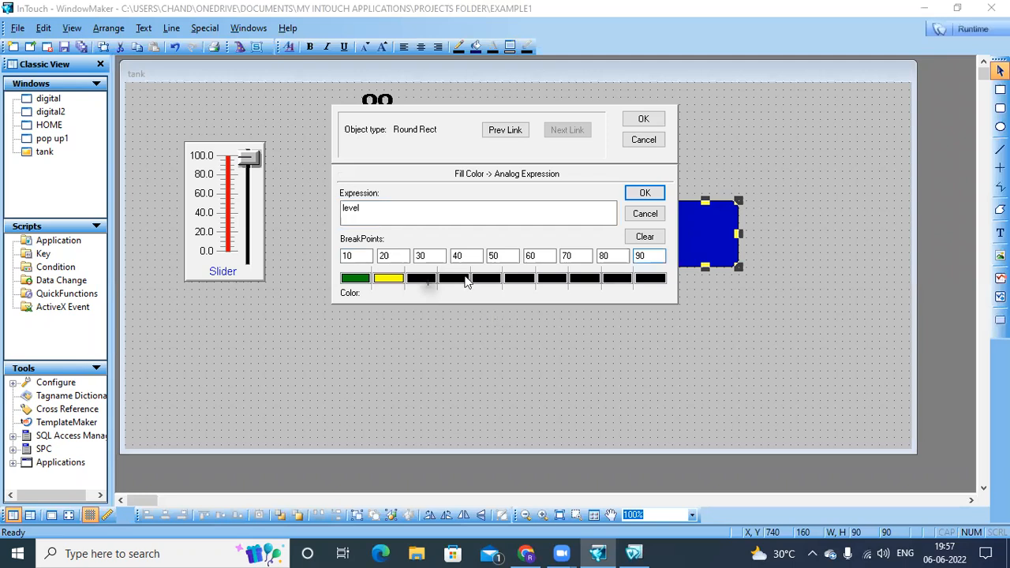
click(467, 284)
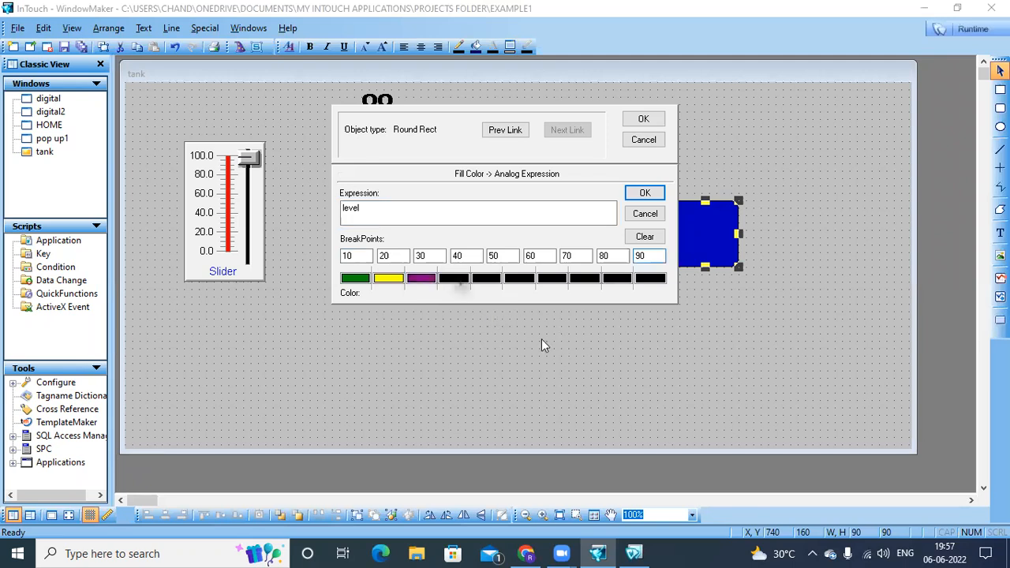
click(455, 278)
click(541, 329)
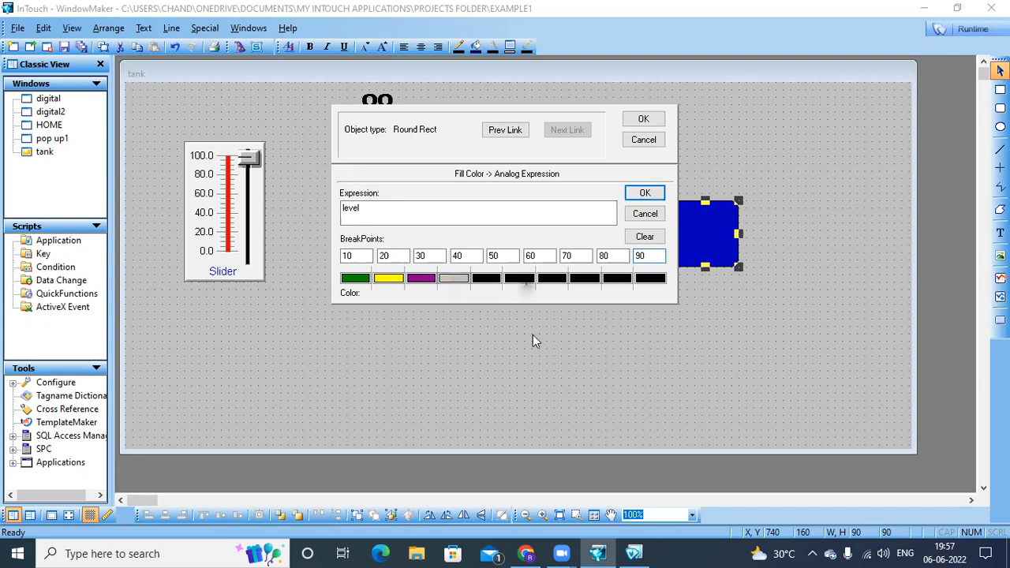
click(553, 279)
click(582, 372)
click(581, 341)
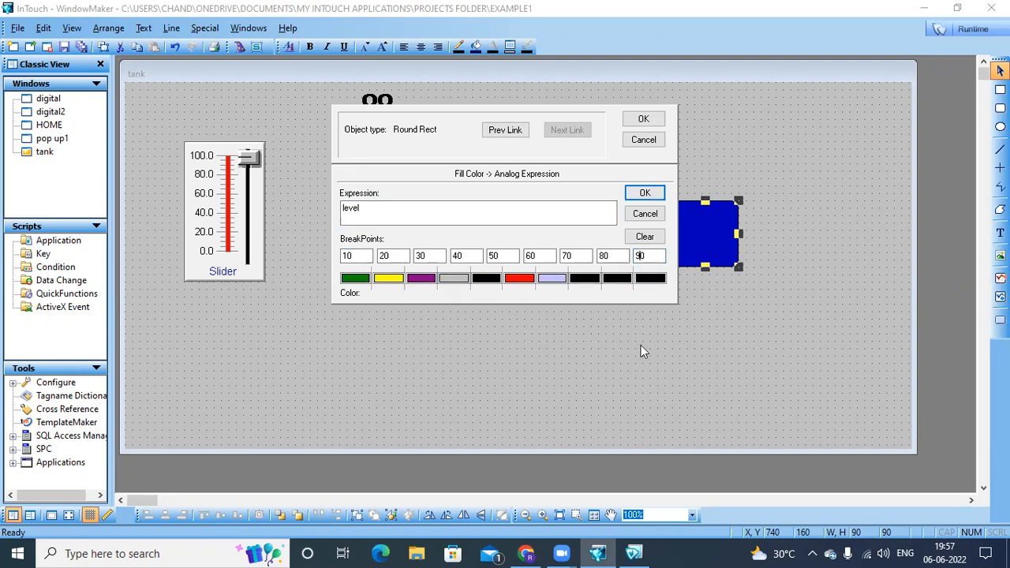
Set the link's last three fill colors to light cyan, white and dark yellow, and save all windows.
click(622, 278)
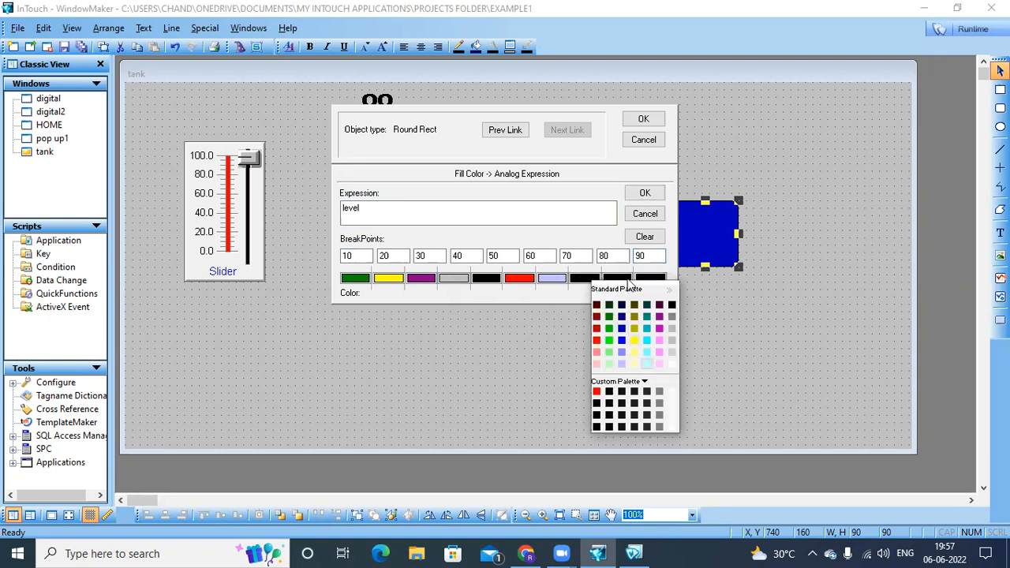
click(647, 364)
click(662, 279)
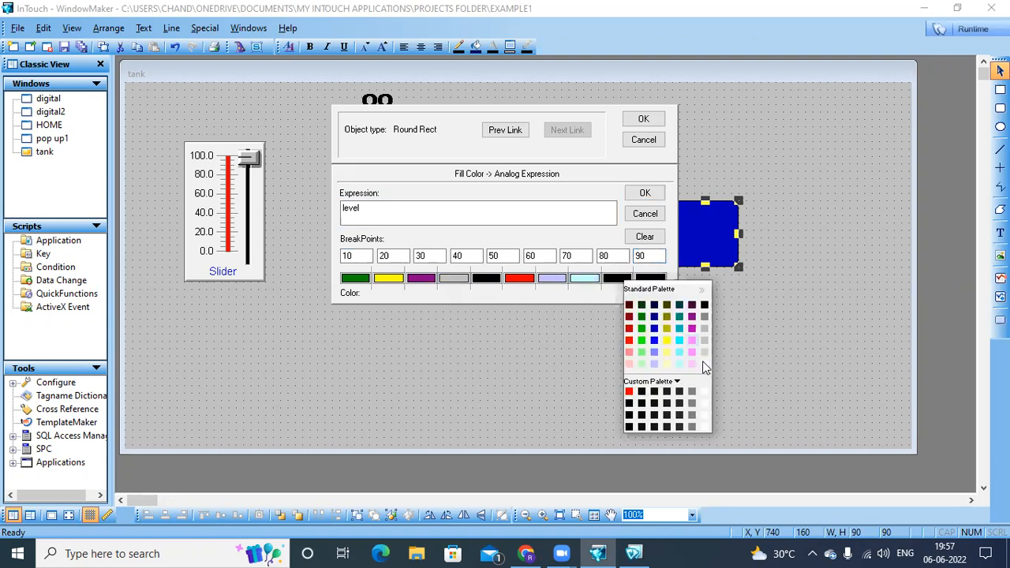
click(658, 280)
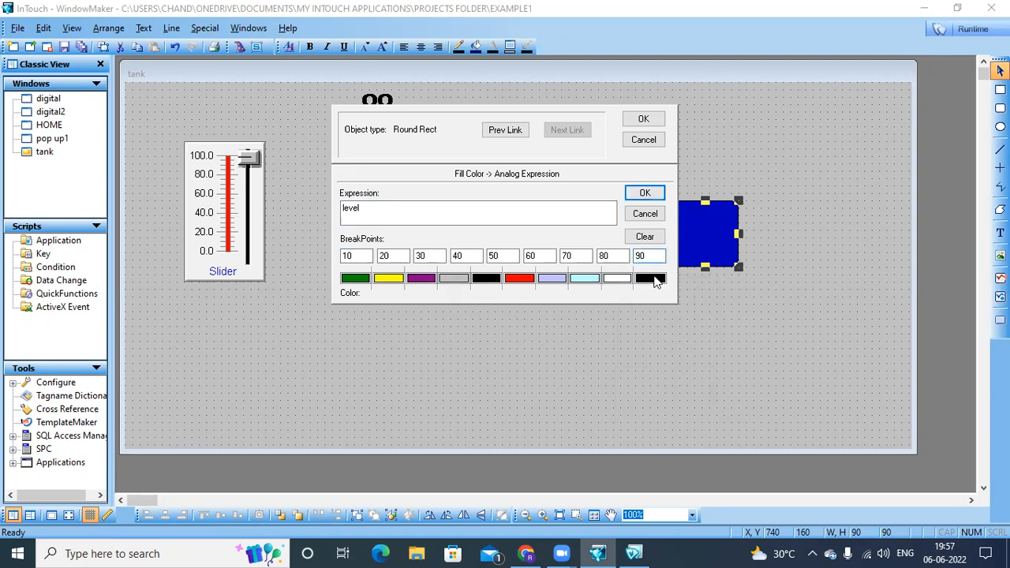
click(655, 282)
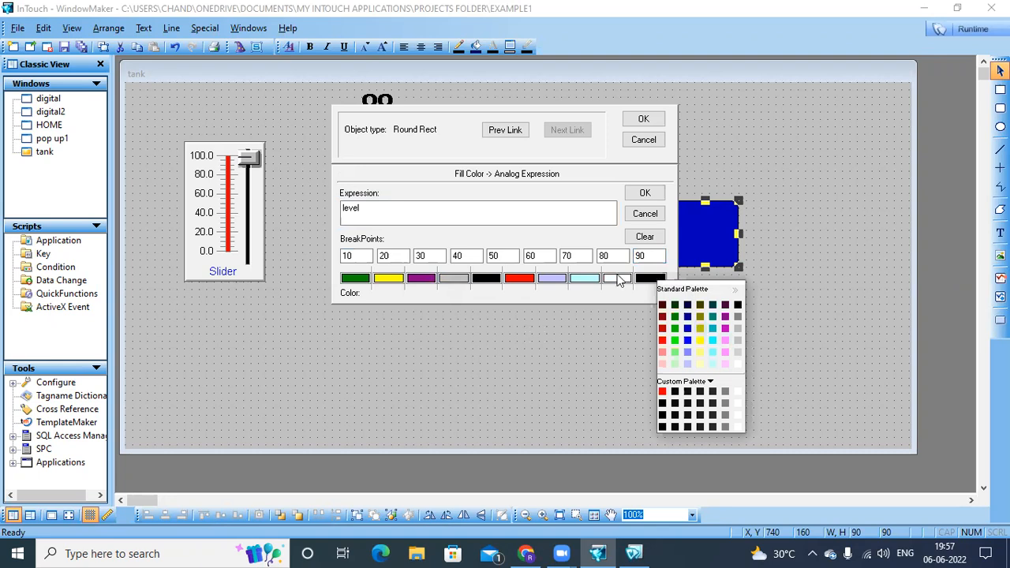
click(700, 328)
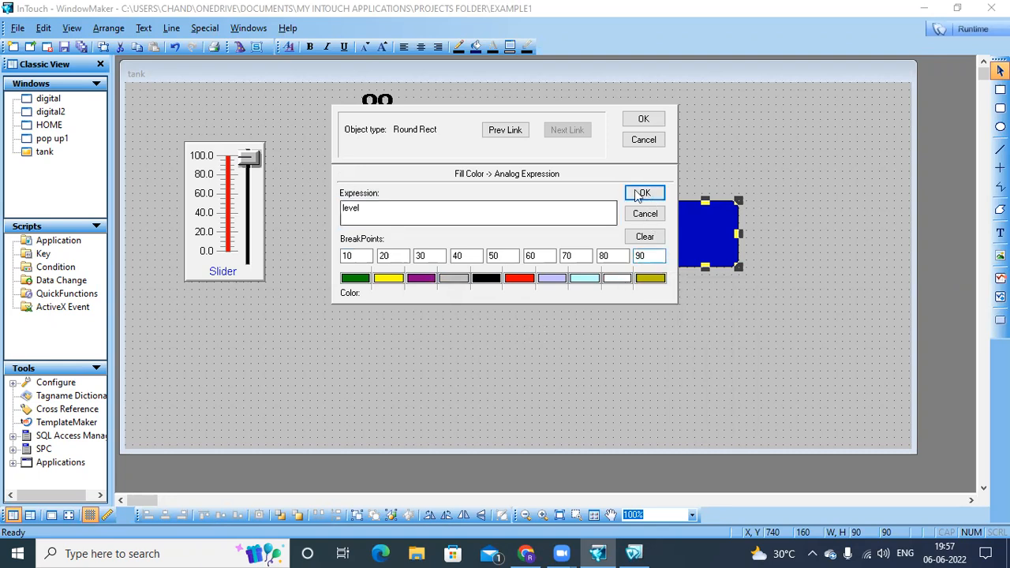
click(639, 119)
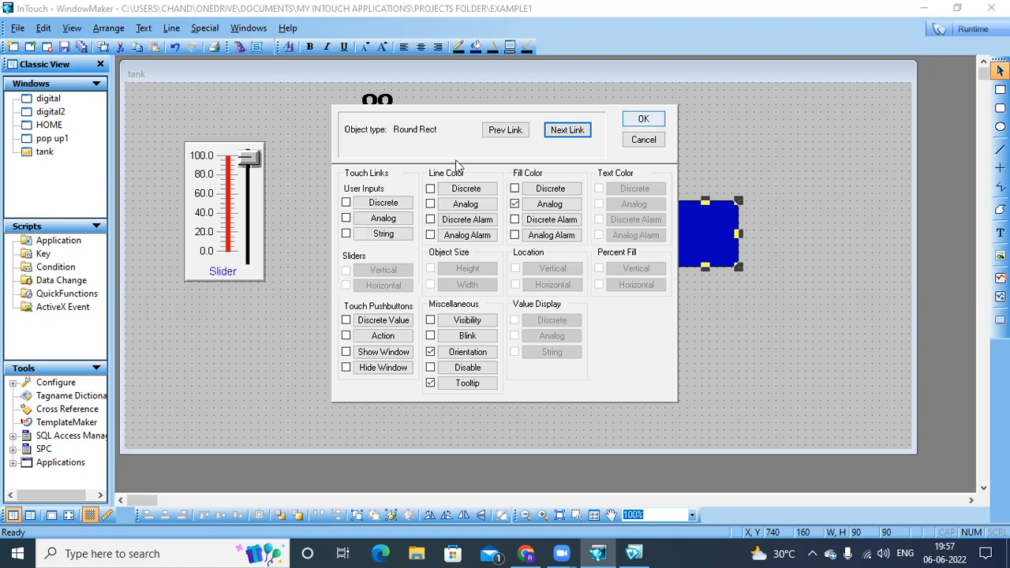
key(Return)
click(81, 48)
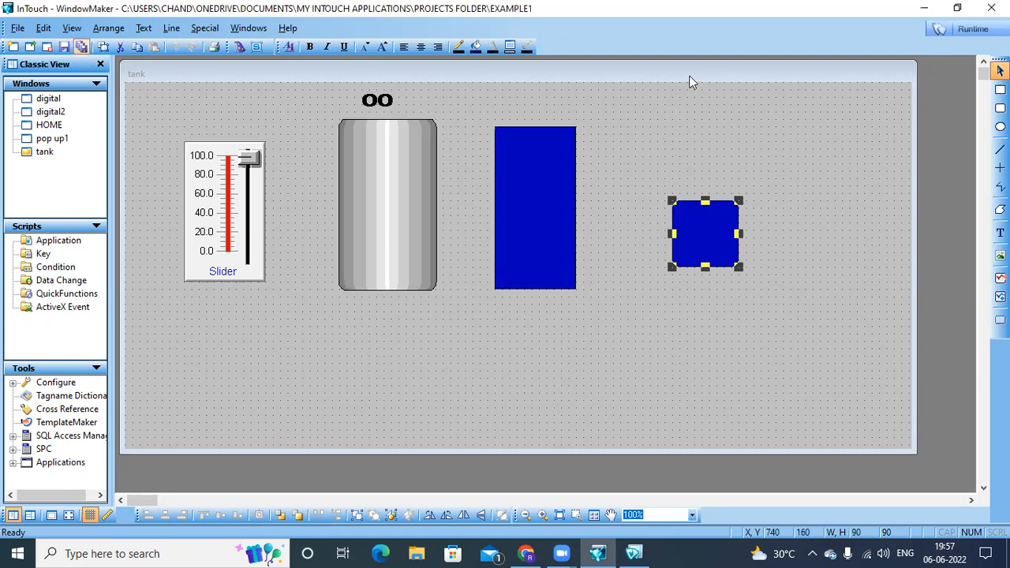
Test the rounded rectangle's fill color link in runtime by moving the level slider down to 0, and return to development.
click(958, 28)
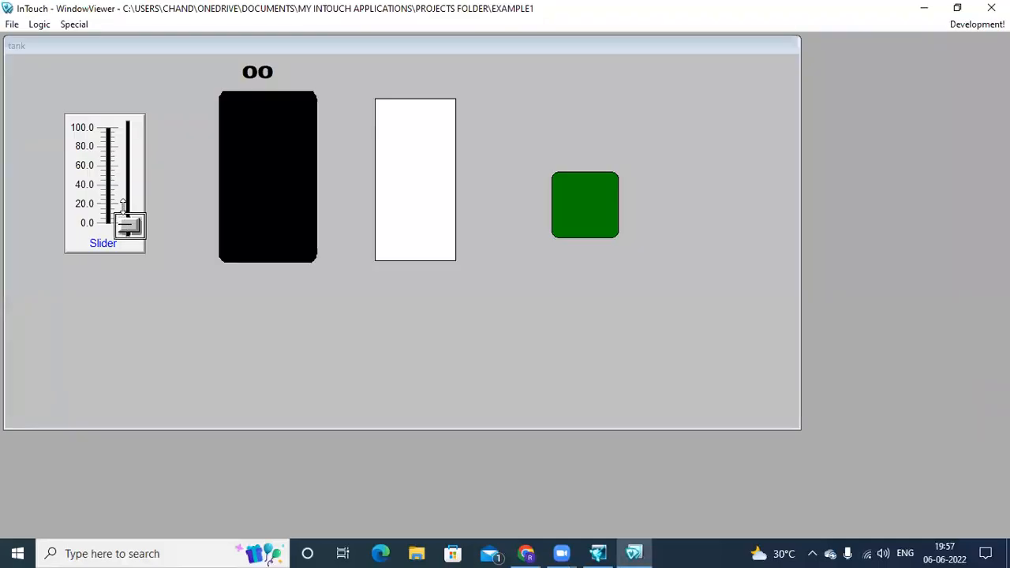
drag(122, 204, 117, 260)
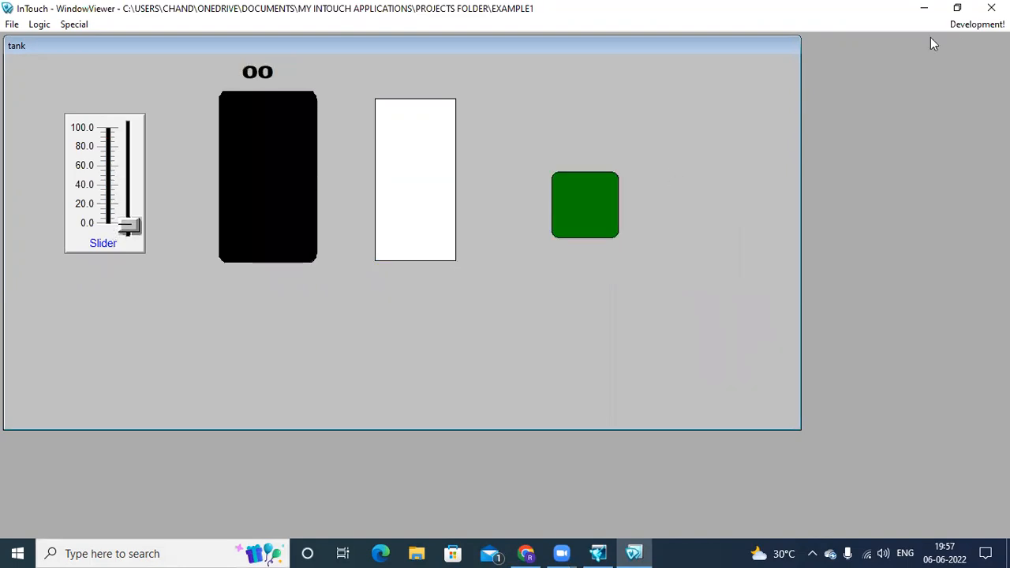
click(976, 24)
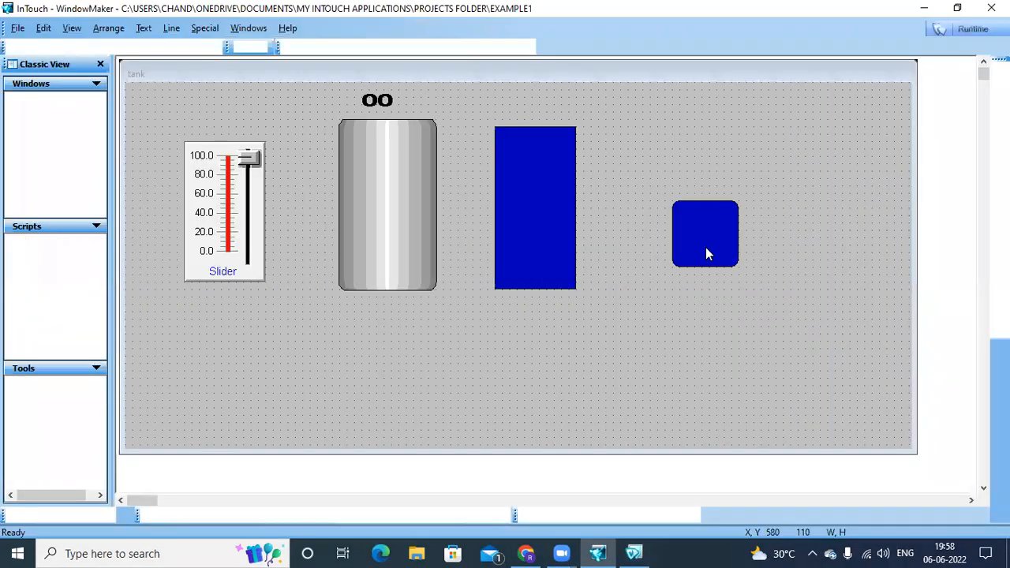
Look at the discrete value and action pushbutton links available for the rounded rectangle, and cancel without keeping them.
double_click(708, 253)
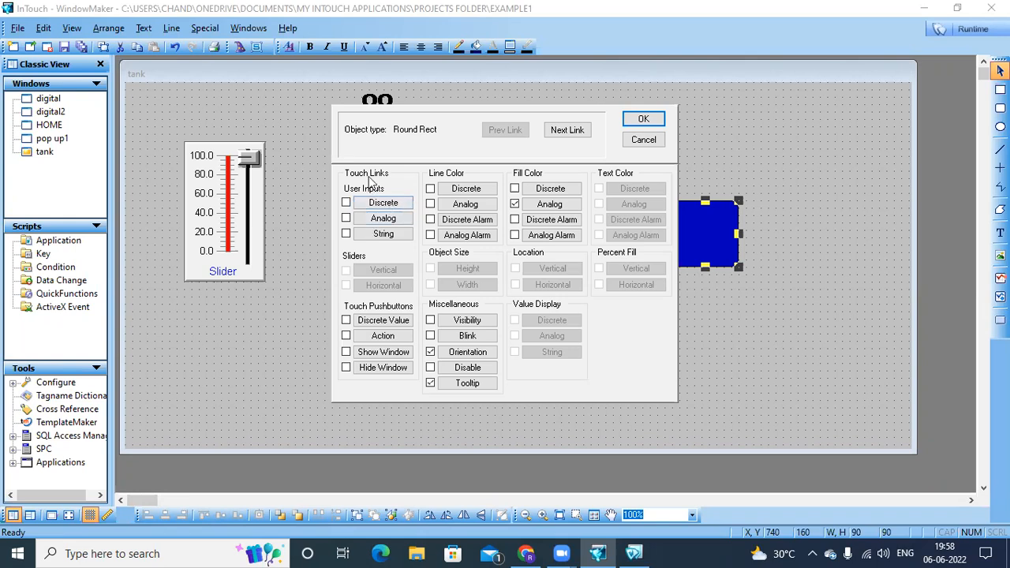
click(386, 323)
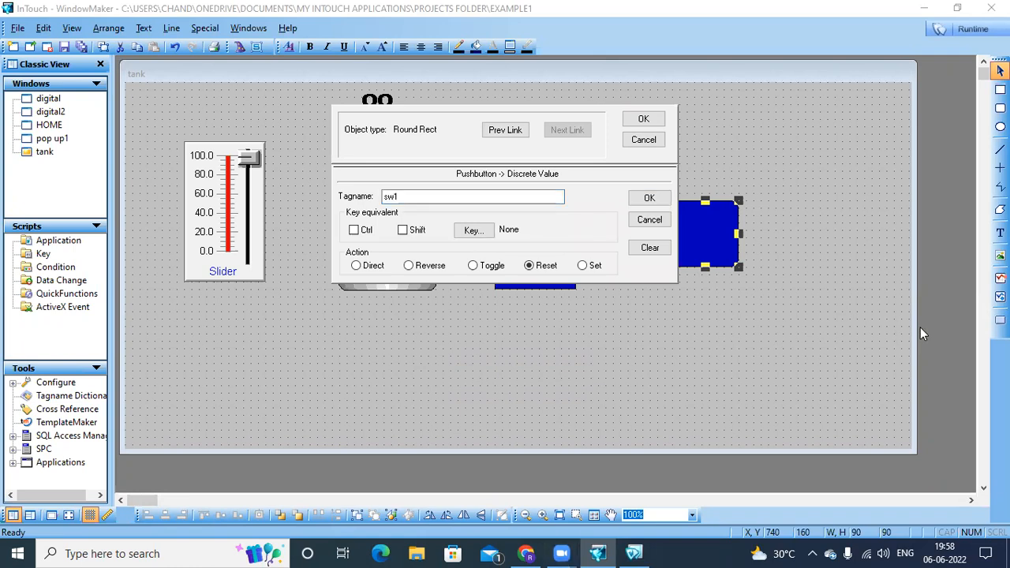
click(422, 198)
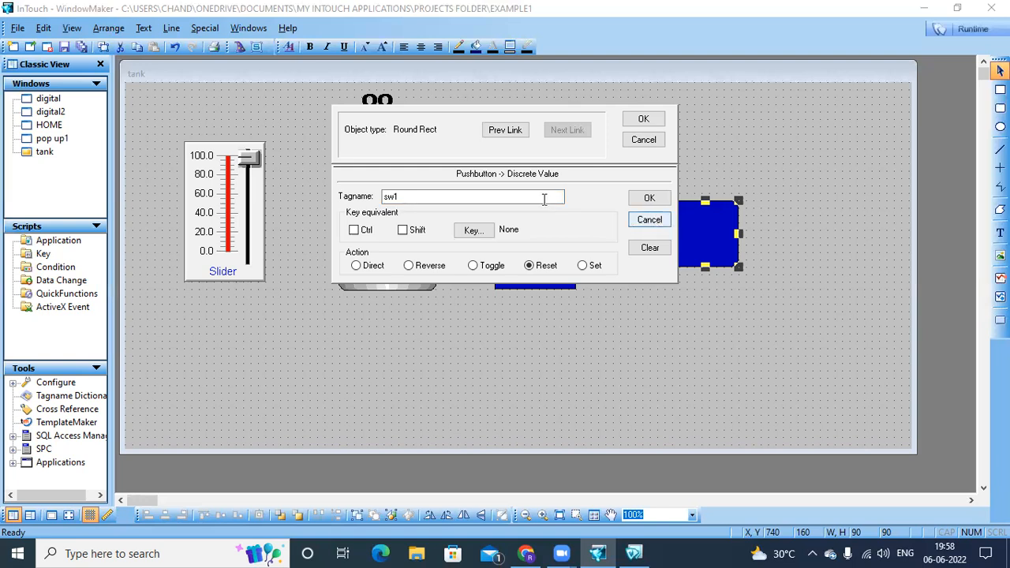
click(434, 196)
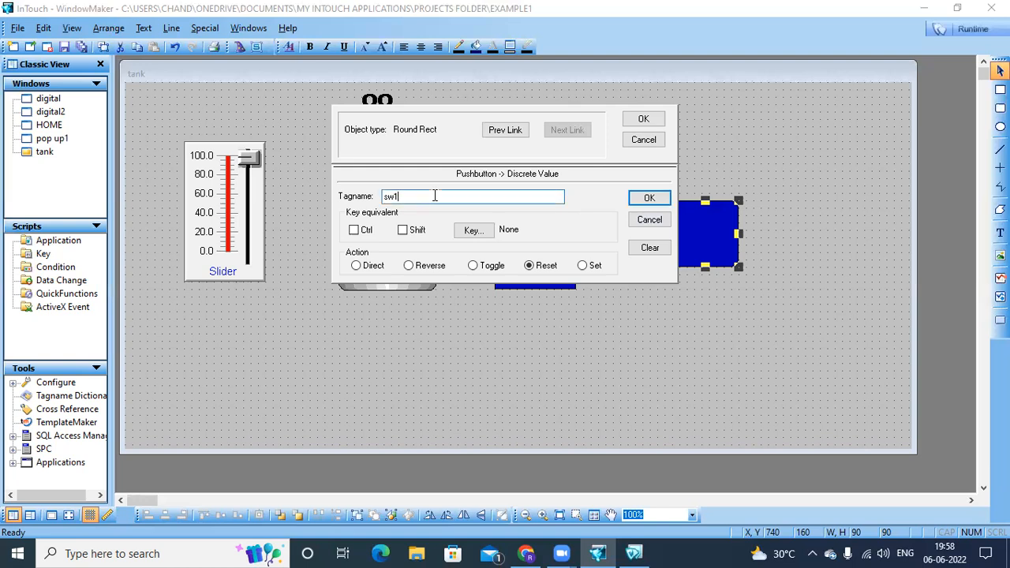
click(650, 219)
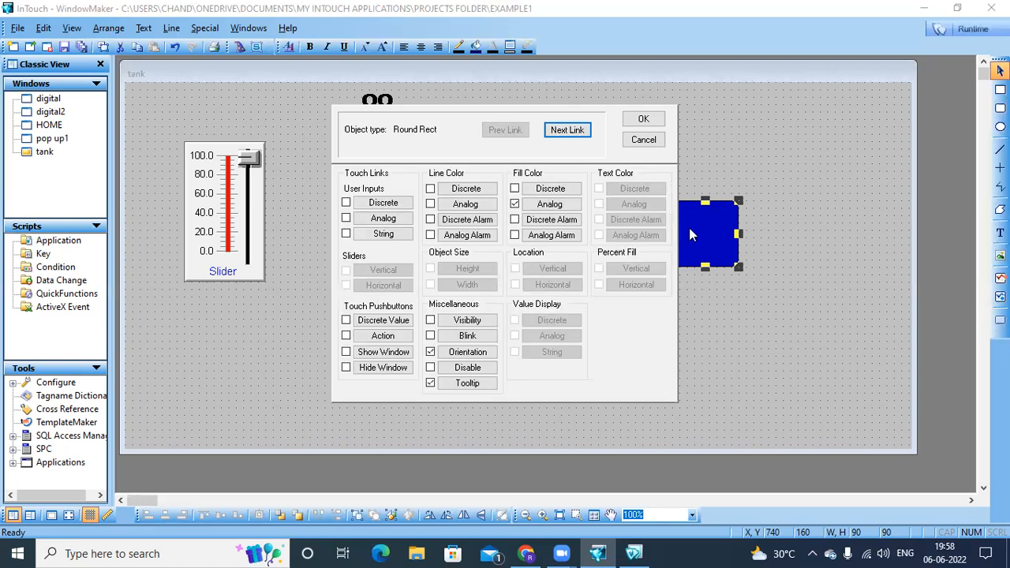
click(347, 336)
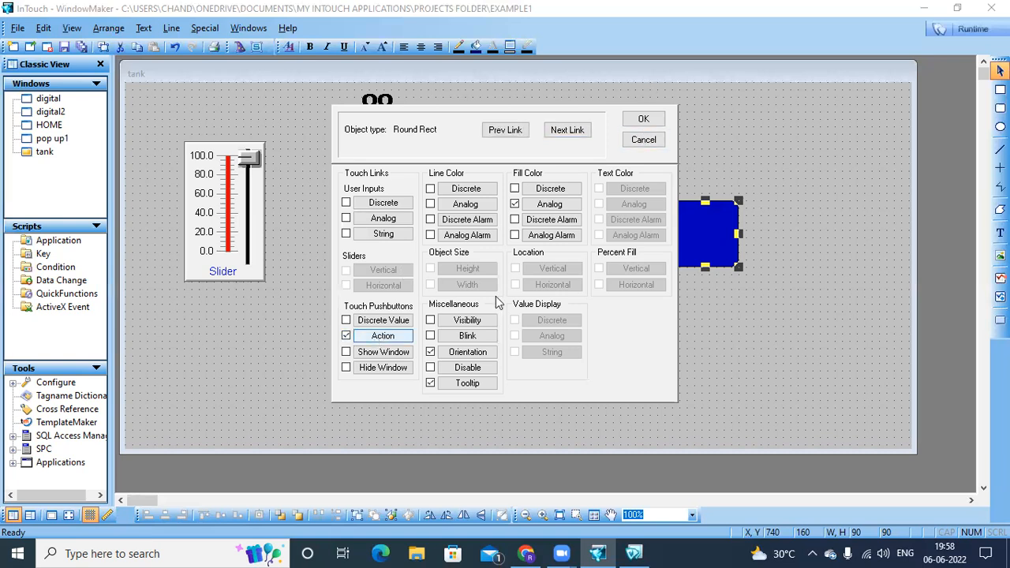
click(644, 140)
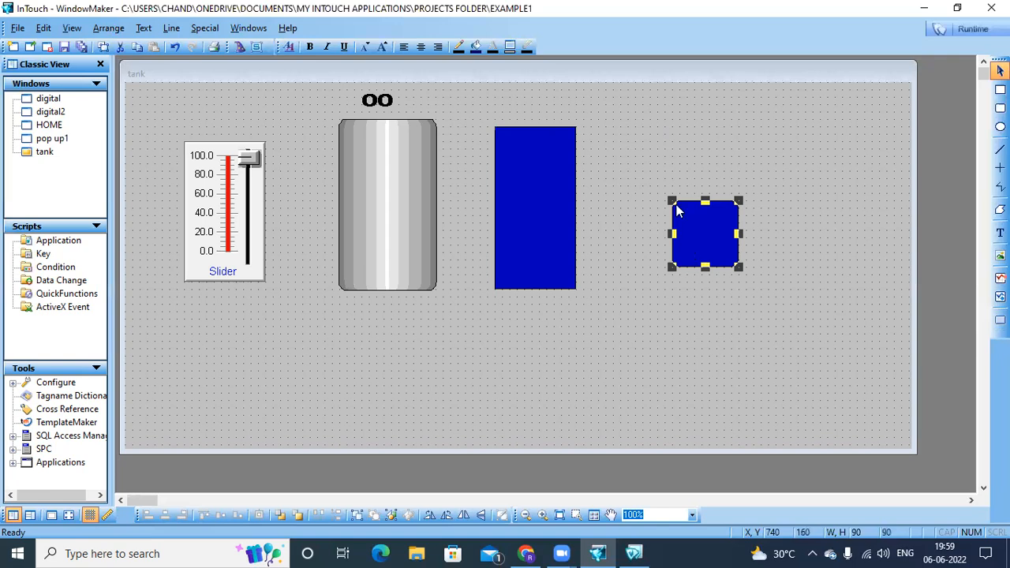
Save all windows and review the rounded rectangle's analog fill color link.
click(82, 47)
key(ctrl+a)
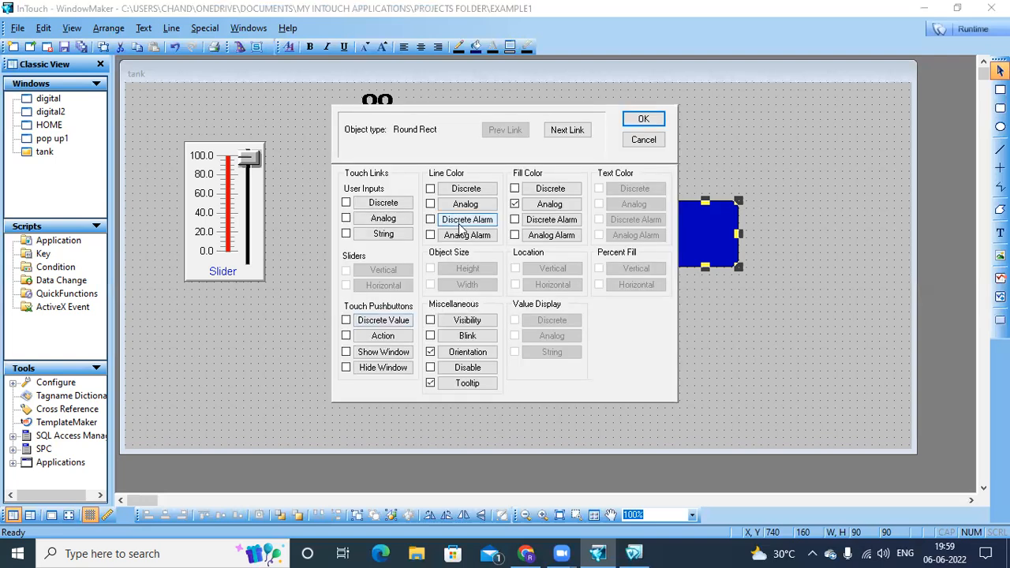
click(551, 204)
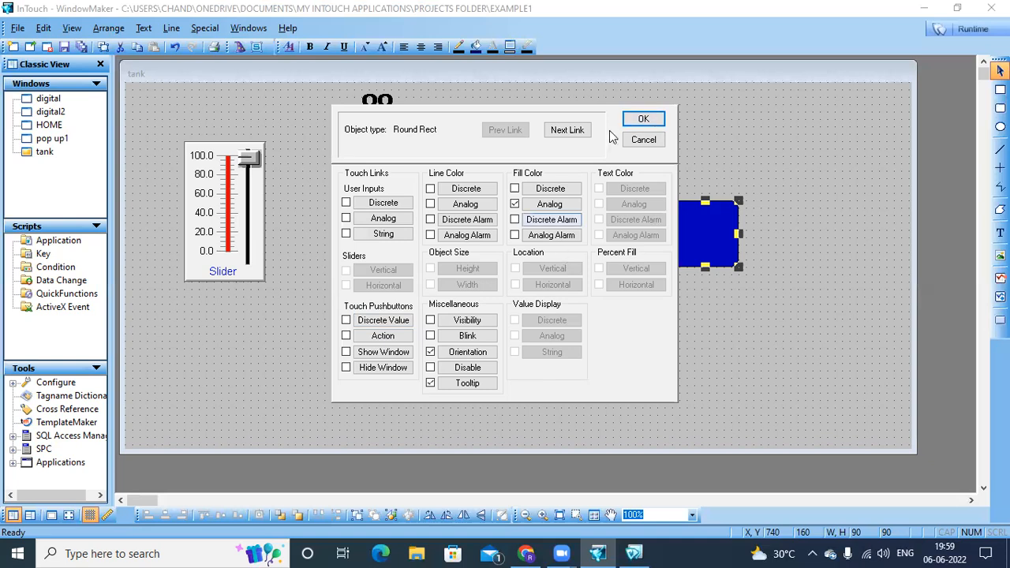
click(645, 119)
Review the expression, fill range and direction of the tall blue rectangle's vertical percent fill link.
click(534, 192)
double_click(505, 229)
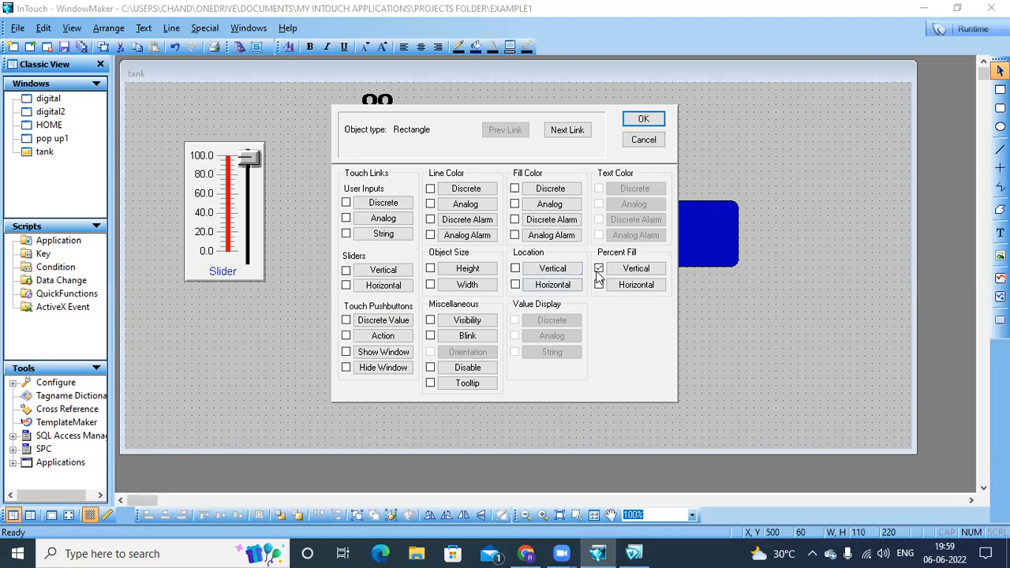
click(599, 267)
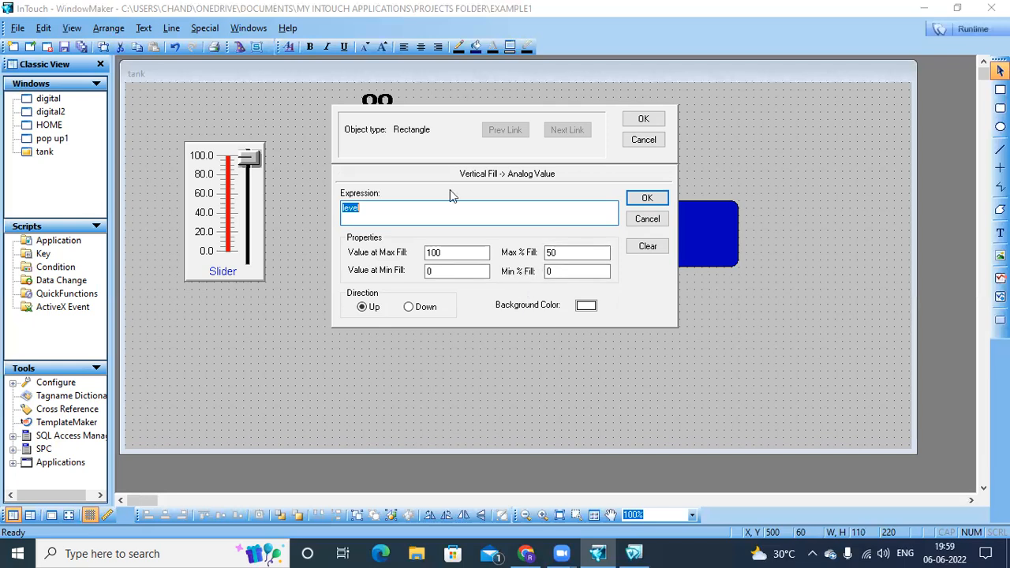
click(456, 214)
click(636, 123)
click(636, 123)
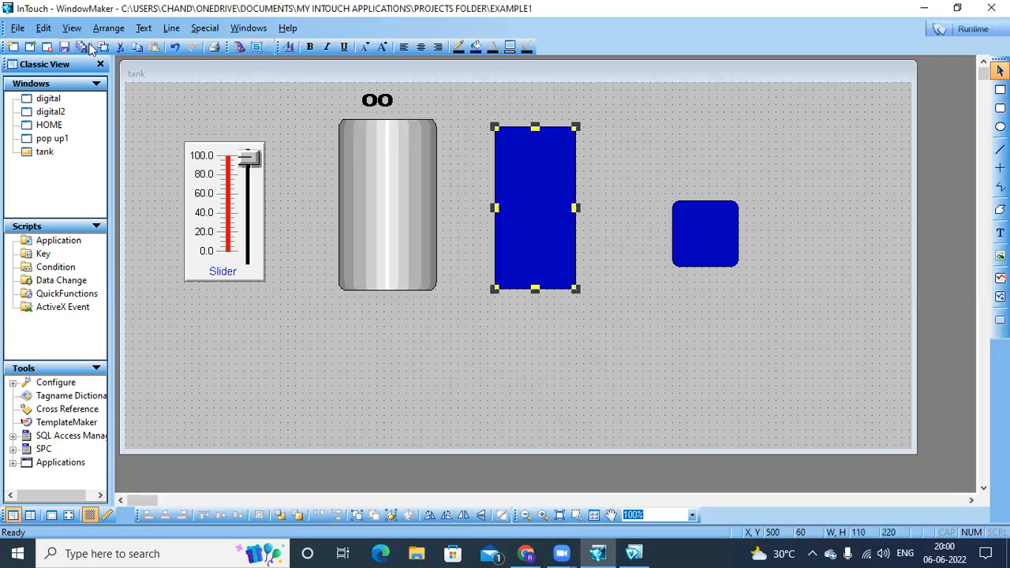